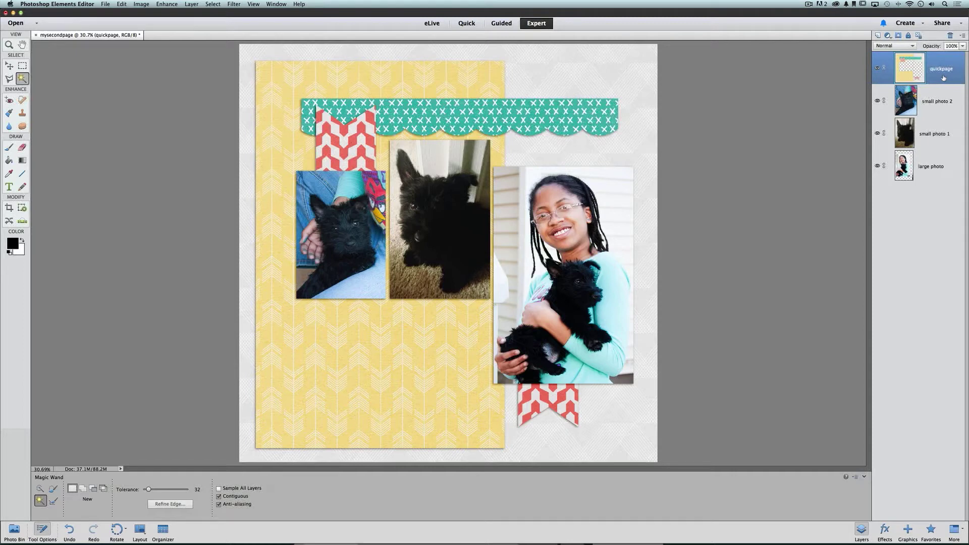
# Step: Activate the Move tool and bring up the dialog for opening image files
pyautogui.click(9, 66)
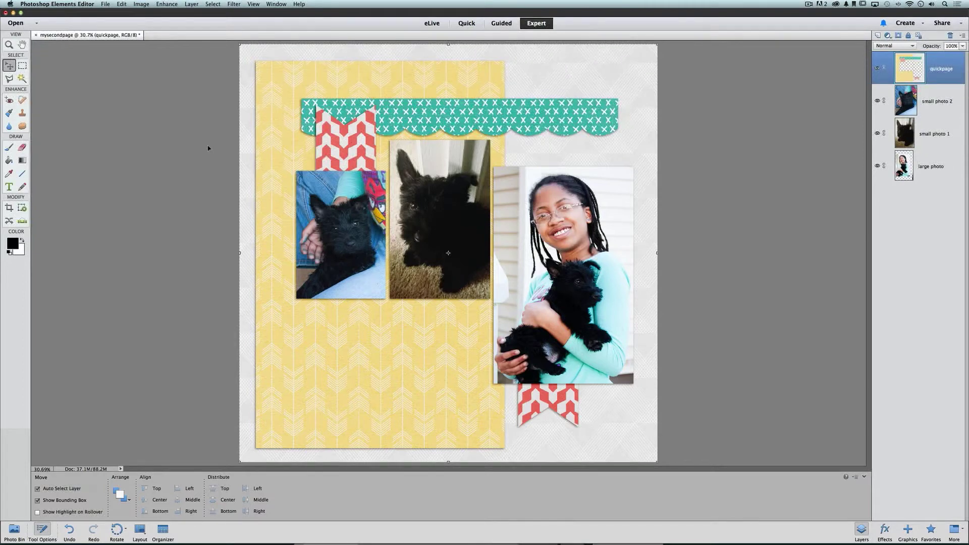
pyautogui.click(105, 5)
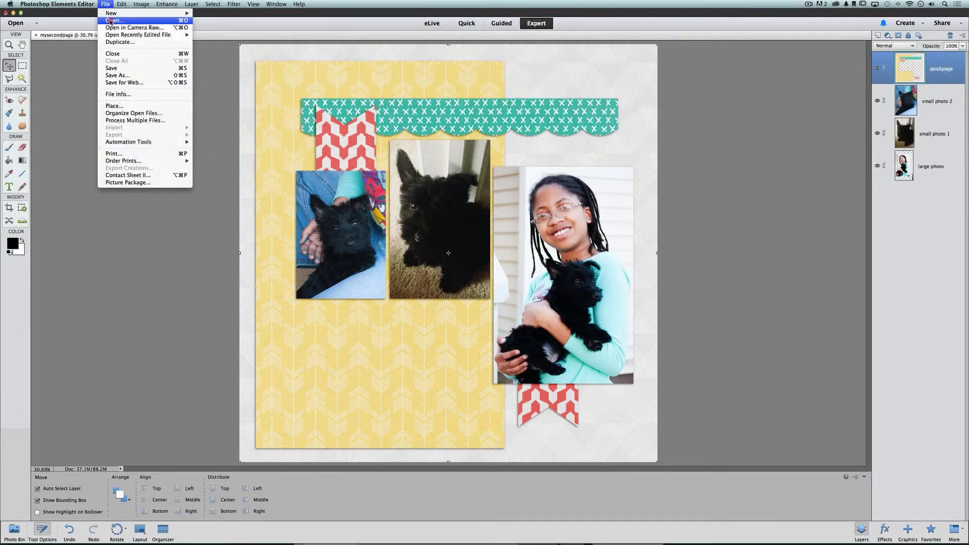
pyautogui.click(108, 22)
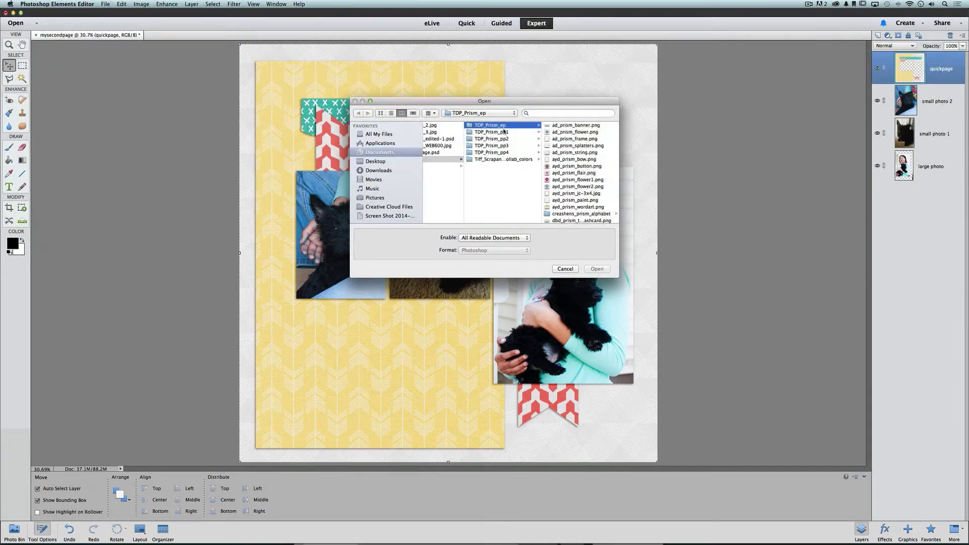
# Step: Browse the TDP_Prism_ep folder and preview its embellishments, including banners, flowers, flairs and tabs
pyautogui.scroll(-10, 567, 147)
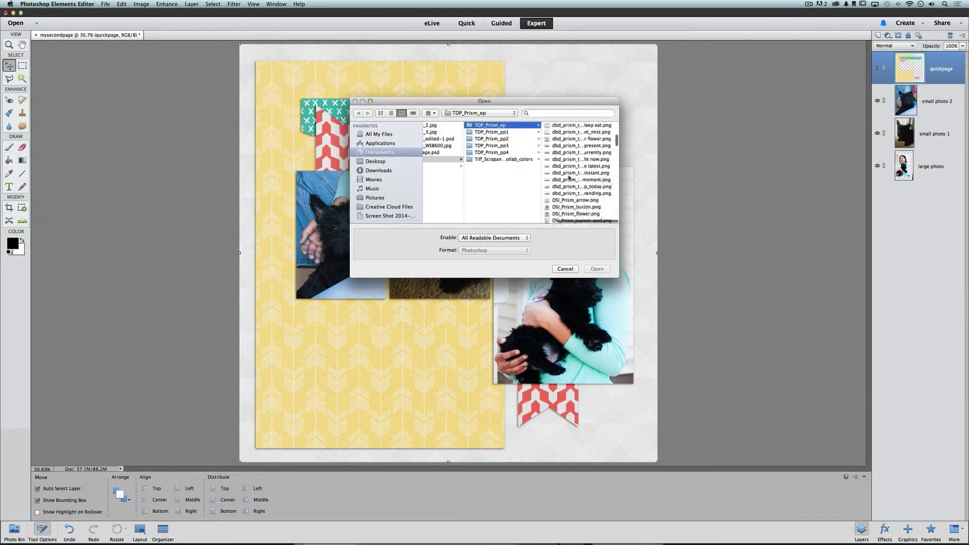
pyautogui.scroll(10, 570, 177)
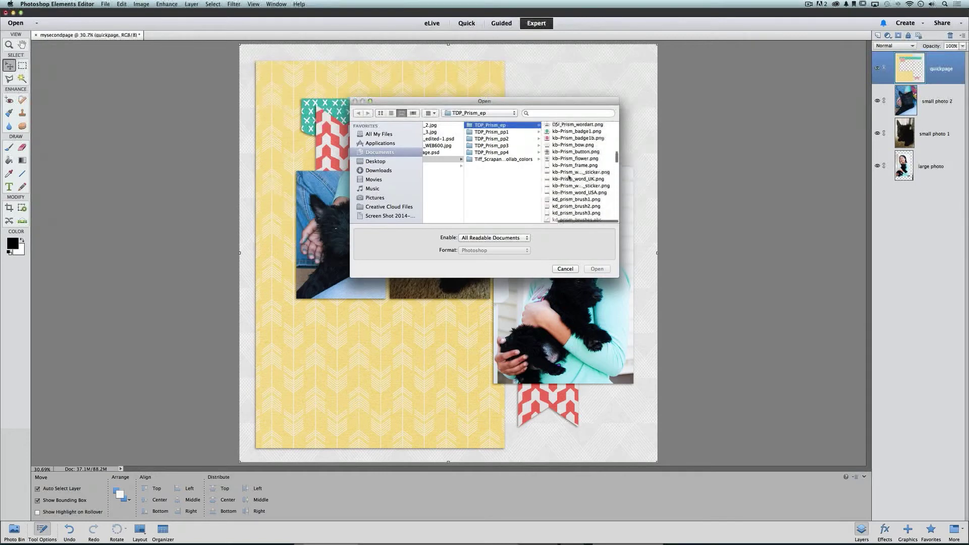
pyautogui.click(572, 131)
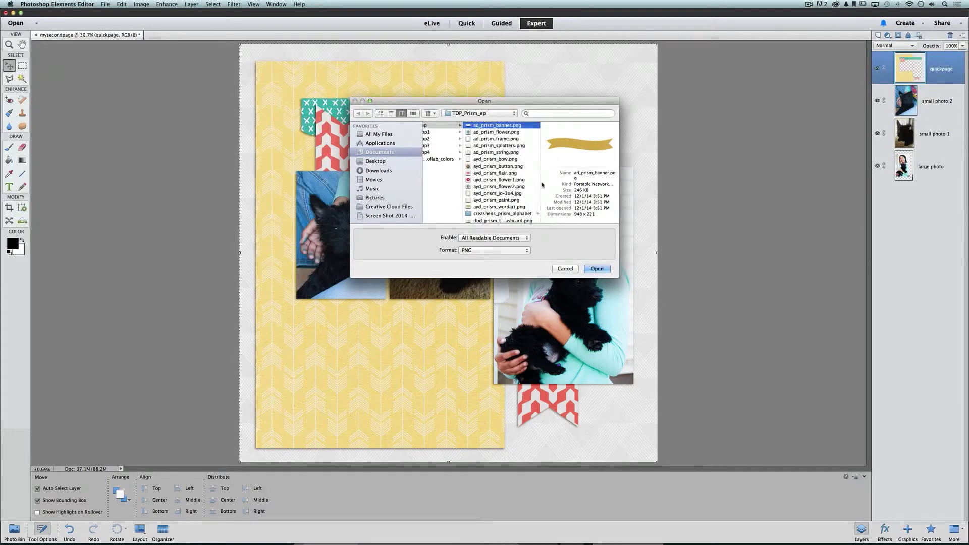
pyautogui.press('Down')
pyautogui.press('Down')
pyautogui.press('Down')
pyautogui.press('Down')
pyautogui.press('Down')
pyautogui.press('Down')
pyautogui.press('Down')
pyautogui.press('Down')
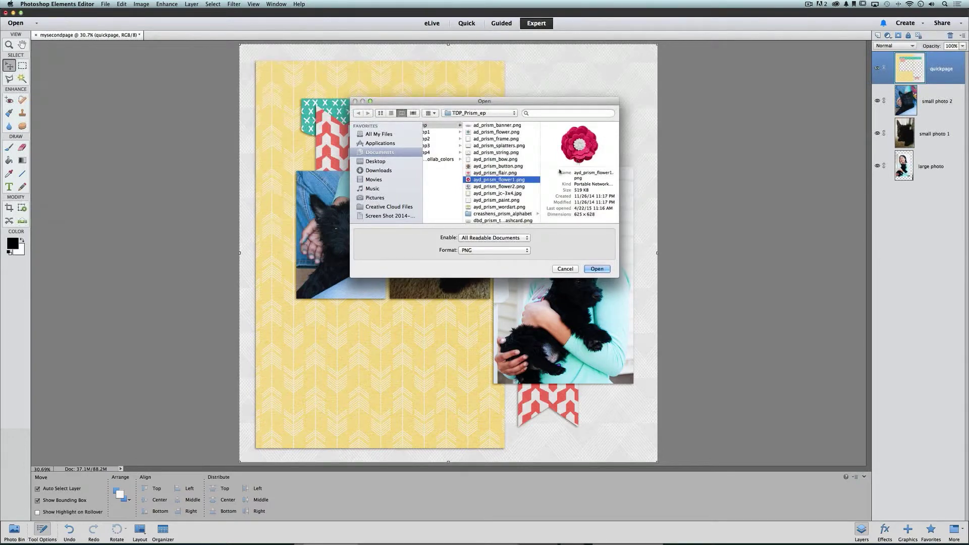
pyautogui.press('Down')
pyautogui.press('Down')
pyautogui.press('Down')
pyautogui.press('Down')
pyautogui.press('Down')
pyautogui.press('Down')
pyautogui.press('Down')
pyautogui.press('Down')
pyautogui.press('Down')
pyautogui.press('Down')
pyautogui.press('Down')
pyautogui.press('Down')
pyautogui.press('Down')
pyautogui.press('Down')
pyautogui.press('Down')
pyautogui.press('Down')
pyautogui.press('Down')
pyautogui.press('Down')
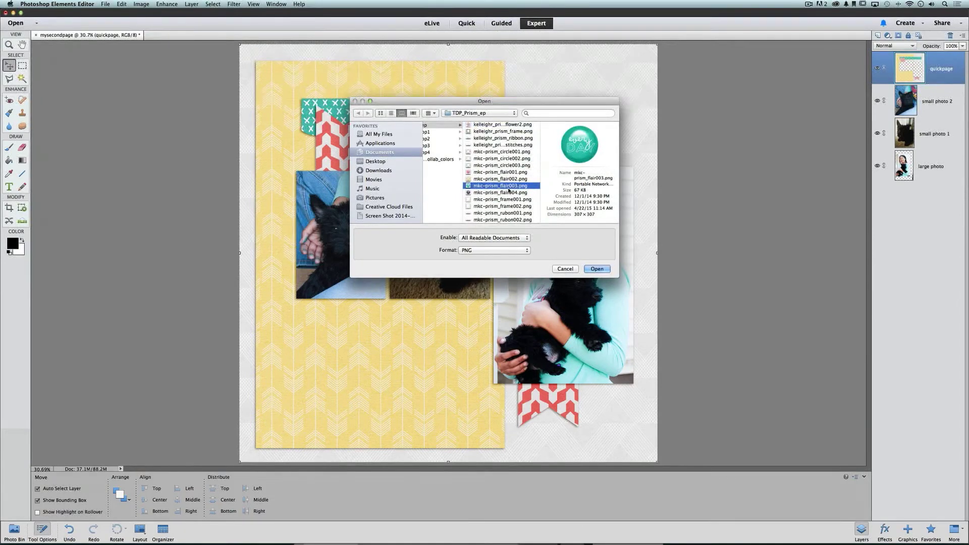
pyautogui.press('Down')
pyautogui.press('Down')
pyautogui.press('Down')
pyautogui.press('Down')
pyautogui.press('Down')
pyautogui.press('Down')
pyautogui.press('Down')
pyautogui.press('Down')
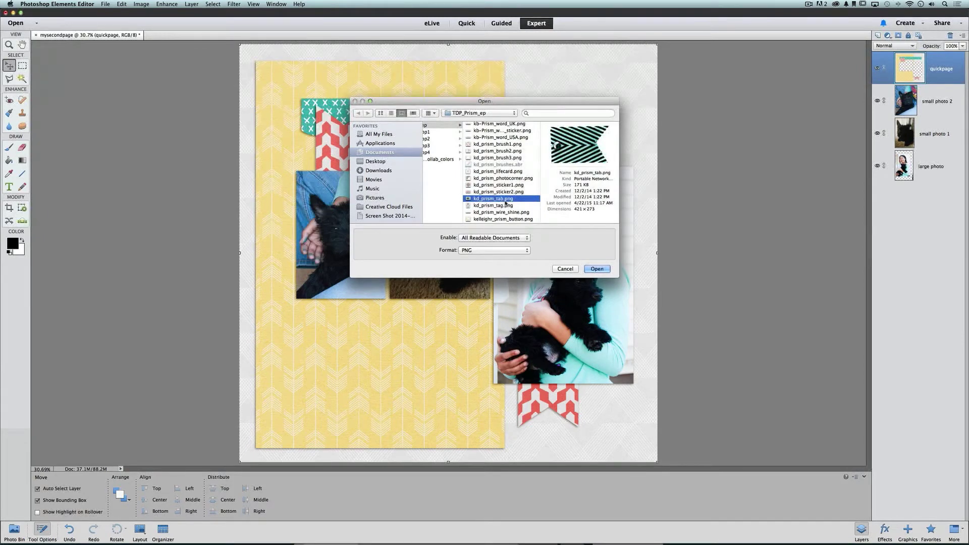
# Step: Open ayd_prism_flower1.png, kd_prism_tab.png and mkc-prism_flair003.png together from the TDP_Prism_ep folder
pyautogui.scroll(-10, 507, 200)
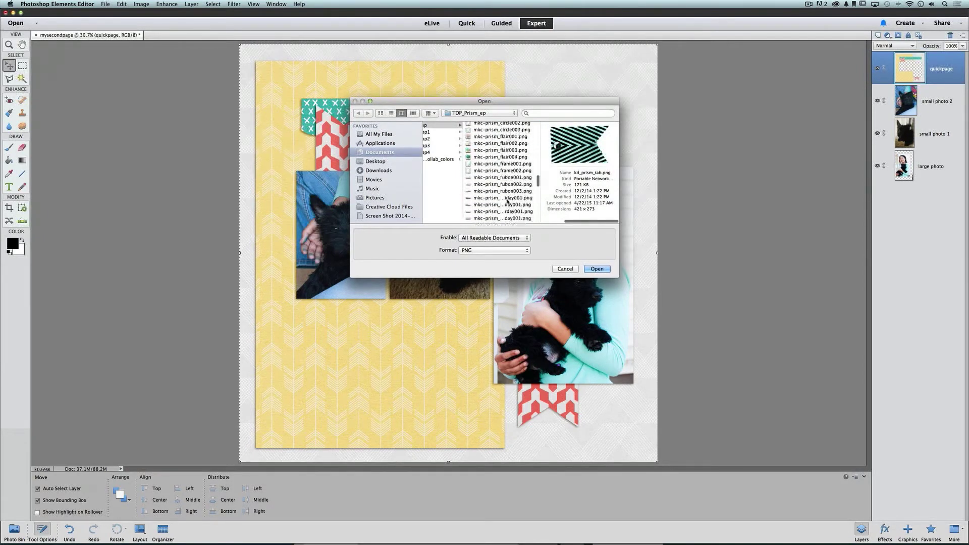
pyautogui.click(504, 150)
pyautogui.scroll(10, 512, 174)
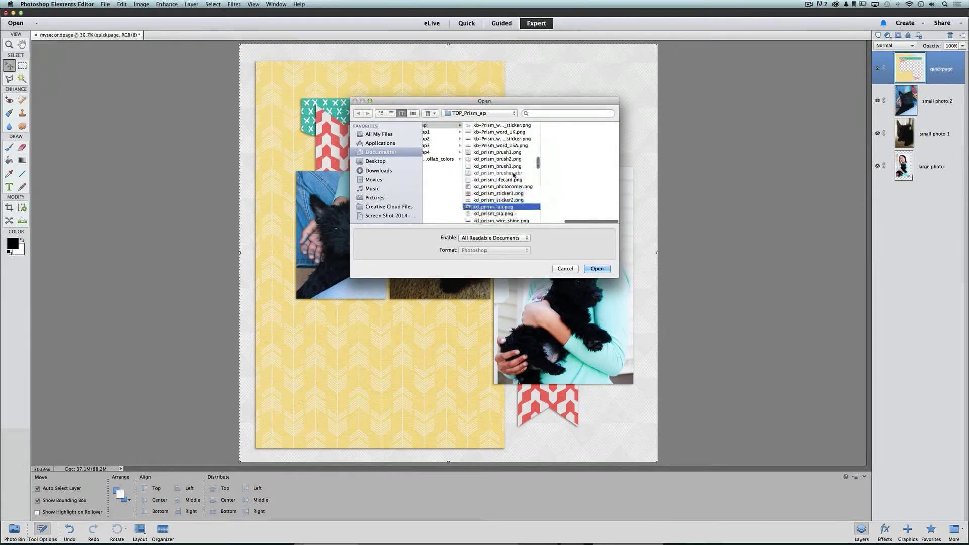
pyautogui.scroll(2, 513, 175)
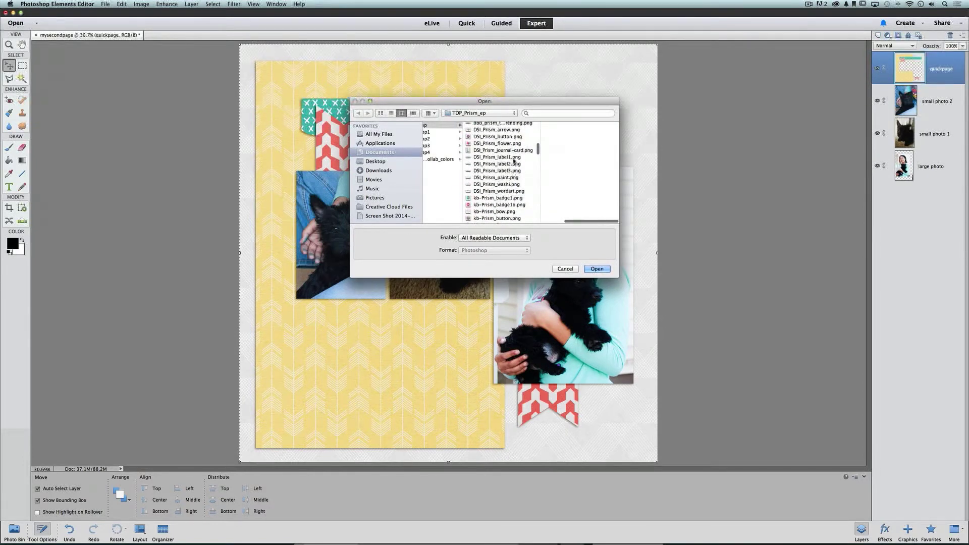
pyautogui.scroll(8, 513, 159)
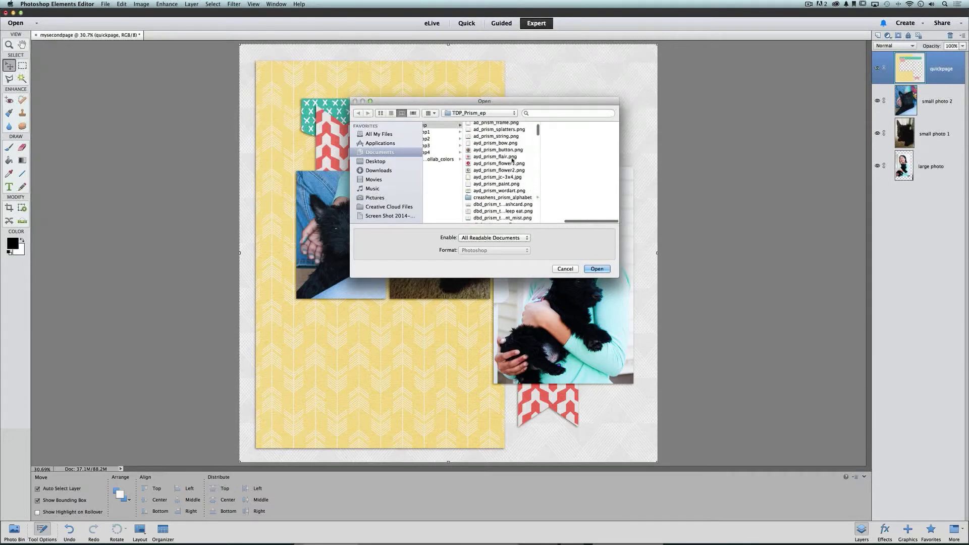
pyautogui.click(506, 164)
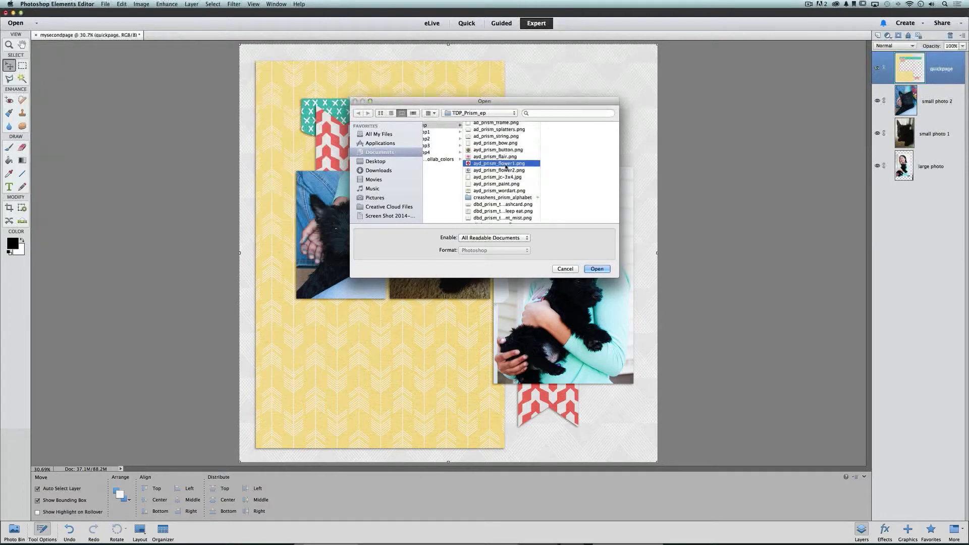
pyautogui.click(597, 268)
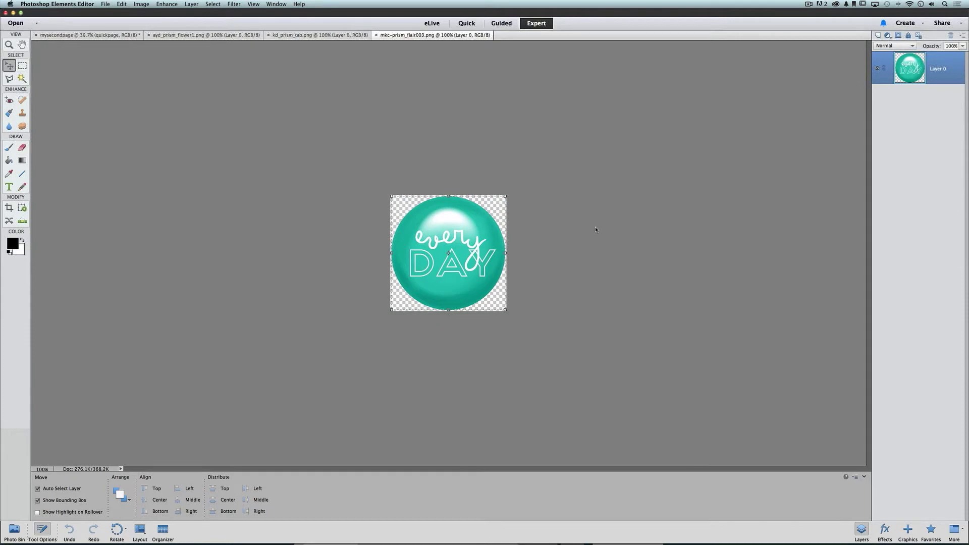
# Step: Copy the pink flower, the striped tab and the "every DAY" flair from their own documents onto the mysecondpage layout
pyautogui.click(288, 34)
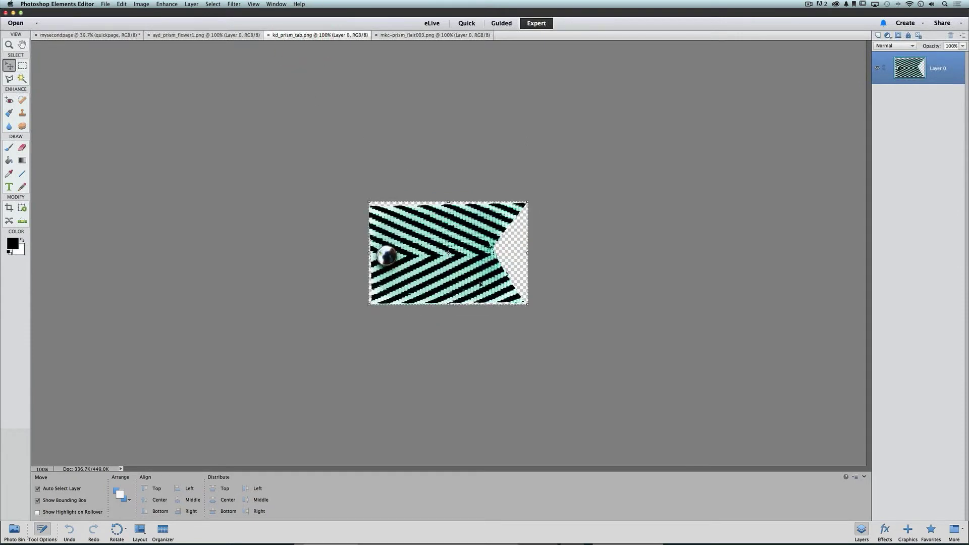
pyautogui.click(207, 35)
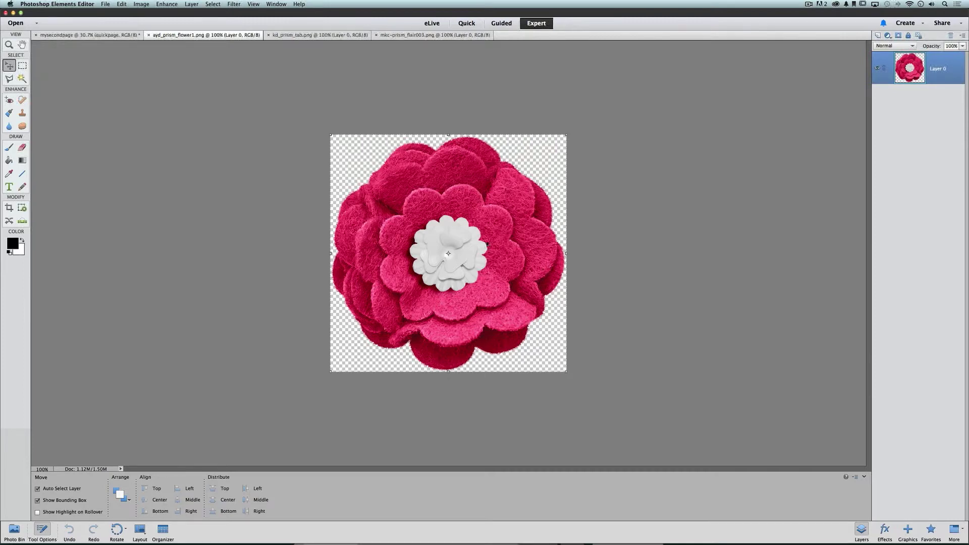
pyautogui.moveTo(486, 223); pyautogui.dragTo(464, 187)
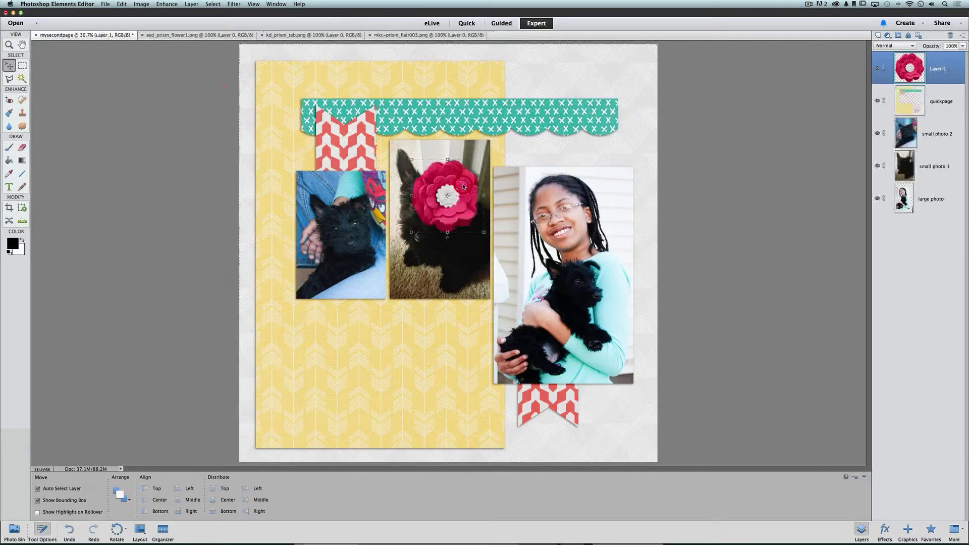
pyautogui.click(275, 34)
pyautogui.moveTo(445, 238); pyautogui.dragTo(513, 275)
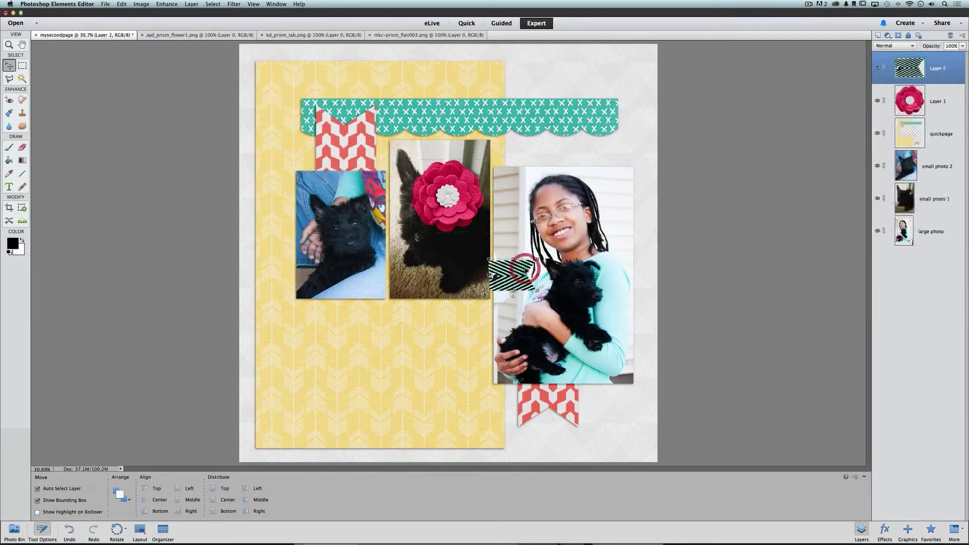
pyautogui.click(440, 35)
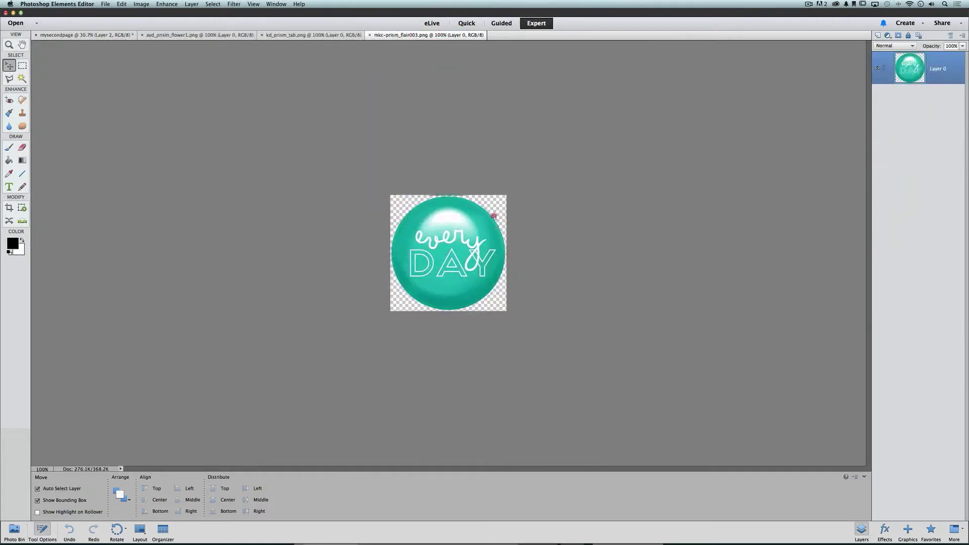
pyautogui.moveTo(492, 217); pyautogui.dragTo(413, 373)
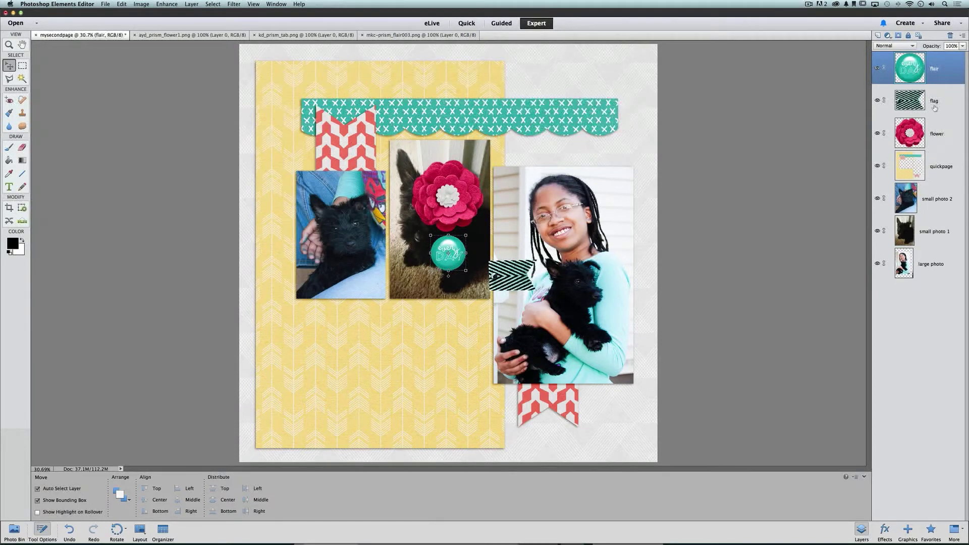
# Step: Place the flower layer between the flair and flag layers, and select the layers in turn to check the stacking order
pyautogui.moveTo(941, 134); pyautogui.dragTo(944, 84)
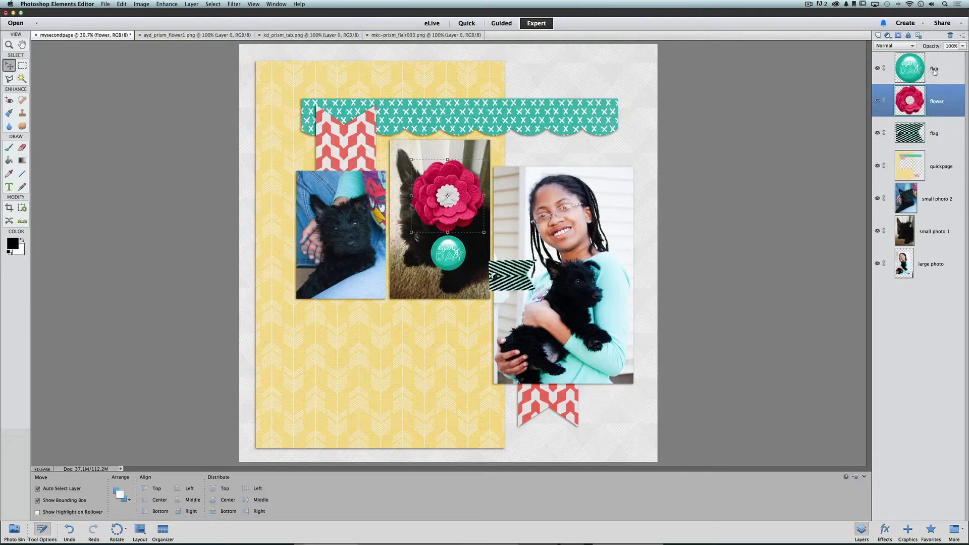
pyautogui.click(936, 70)
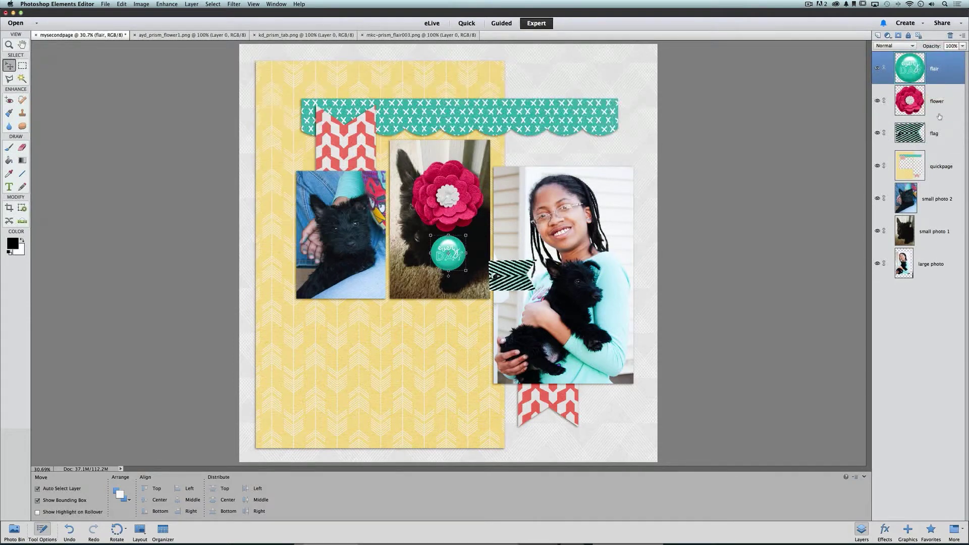
pyautogui.click(946, 166)
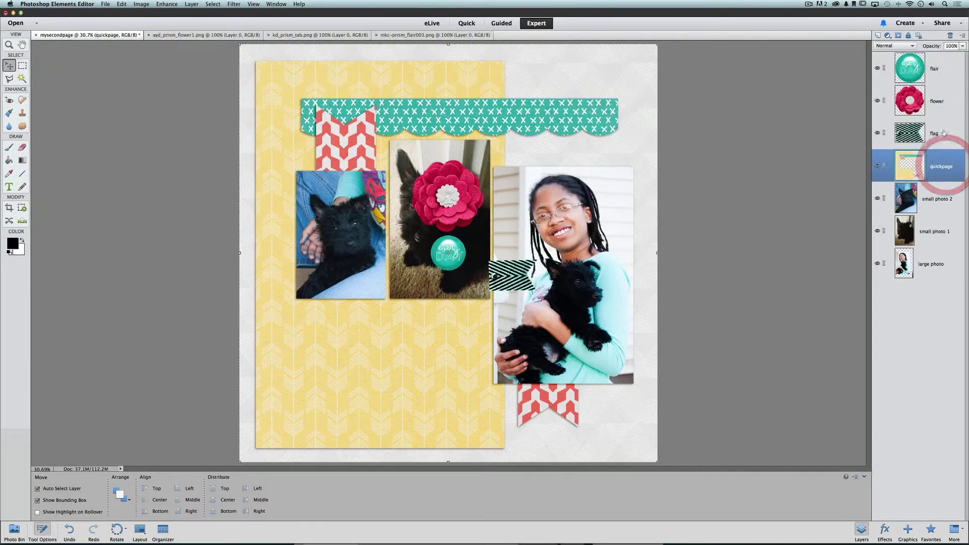
pyautogui.click(942, 132)
pyautogui.click(941, 100)
pyautogui.click(943, 73)
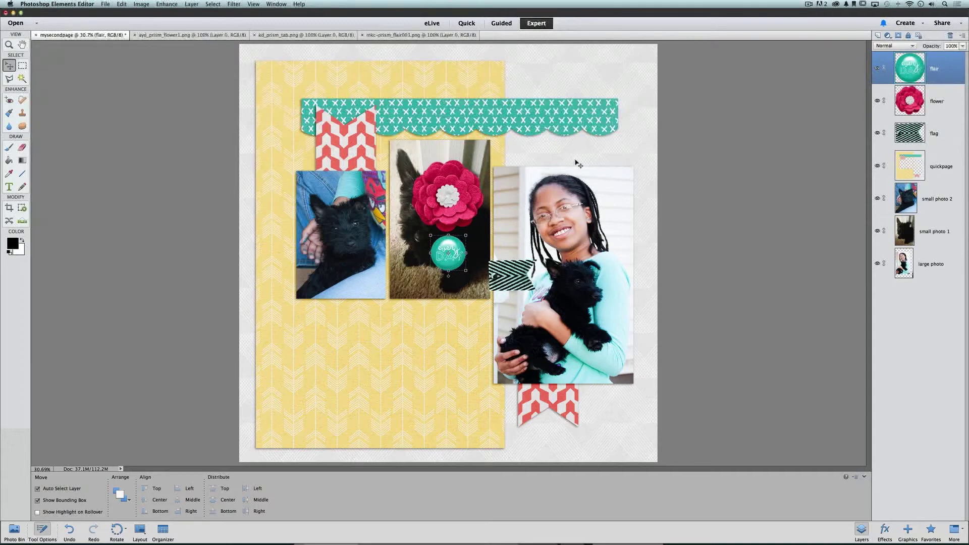
# Step: Move the striped flag onto the red chevron ribbon at the lower edge of the large photo
pyautogui.click(469, 185)
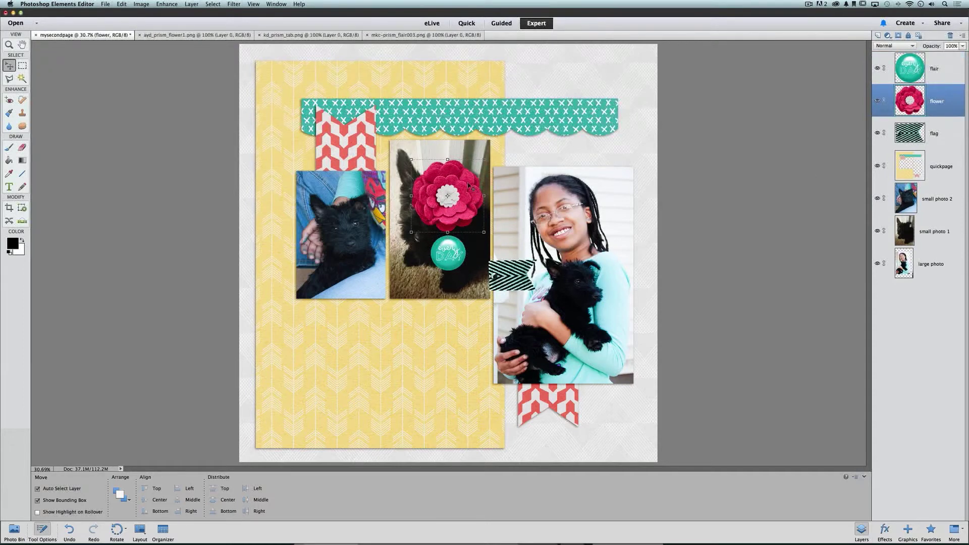
pyautogui.click(457, 259)
pyautogui.click(519, 274)
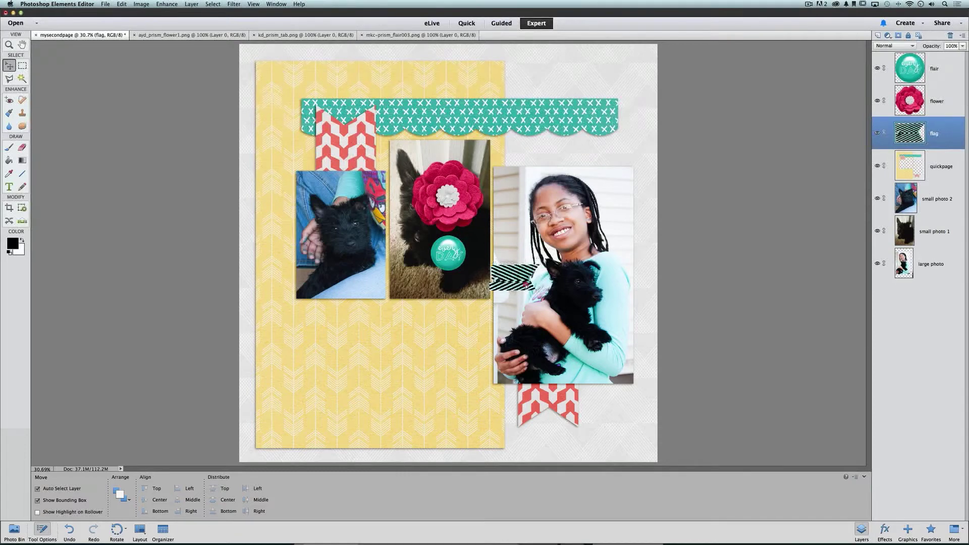
pyautogui.moveTo(514, 275); pyautogui.dragTo(556, 386)
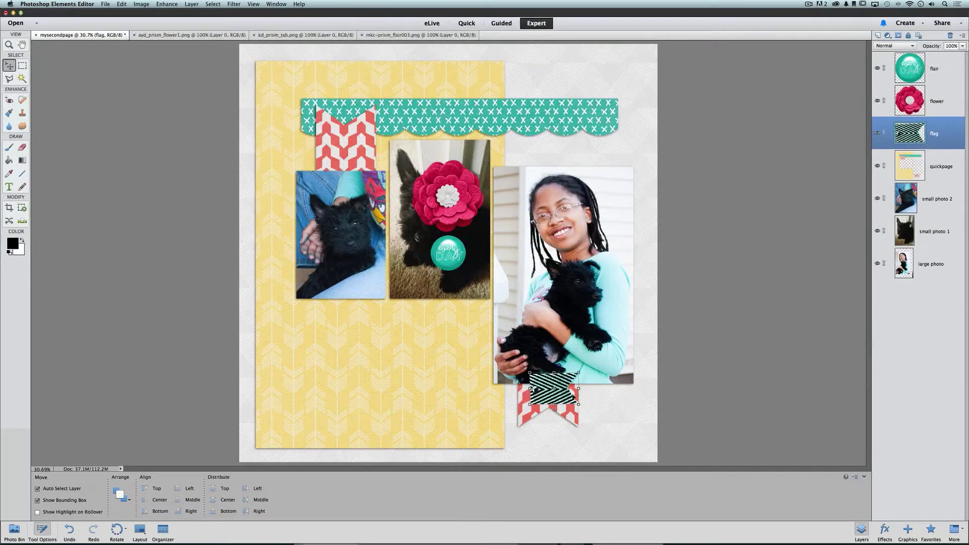
# Step: Examine the layout at several magnifications, zooming in and out and ending at 66.67%
pyautogui.scroll(1, 580, 422)
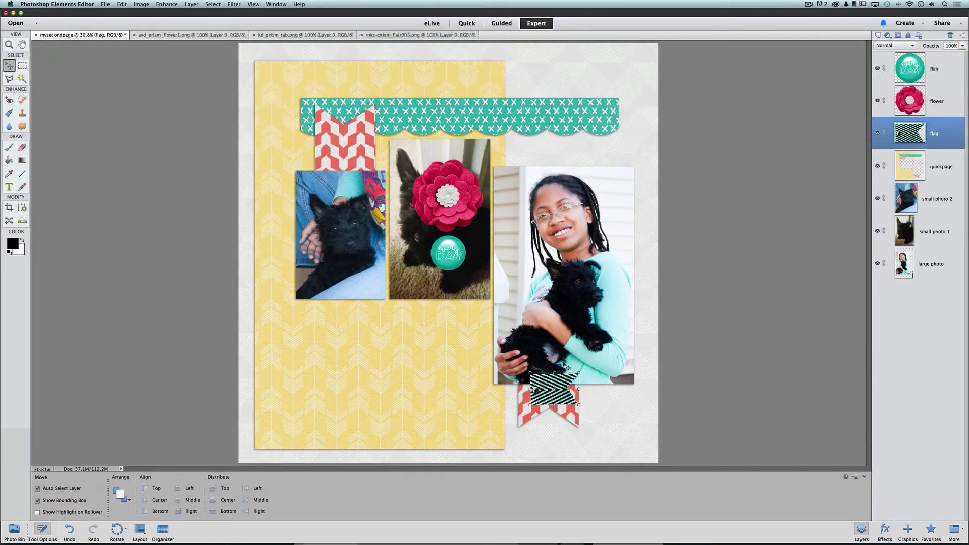
pyautogui.click(256, 5)
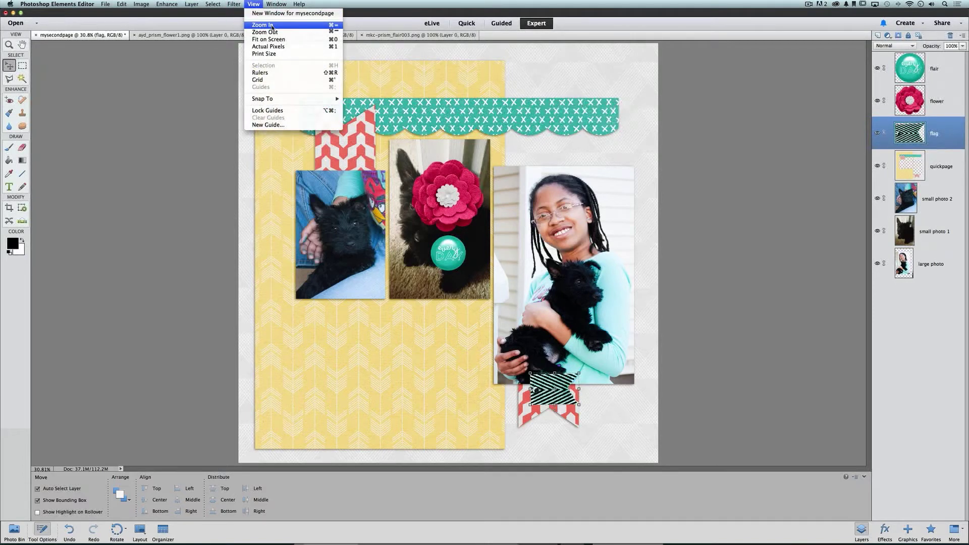
pyautogui.click(635, 393)
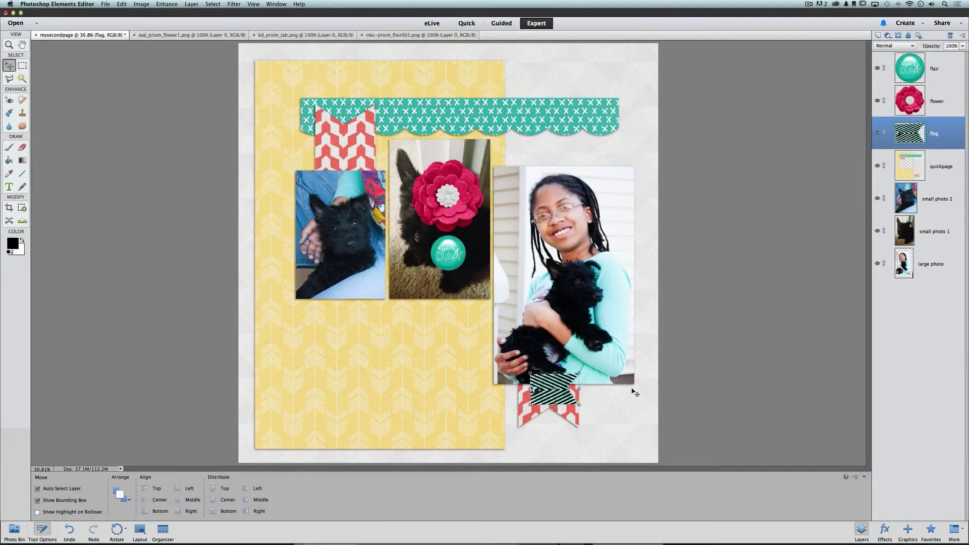
pyautogui.press('super+equal')
pyautogui.press('super+equal')
pyautogui.press('super+equal')
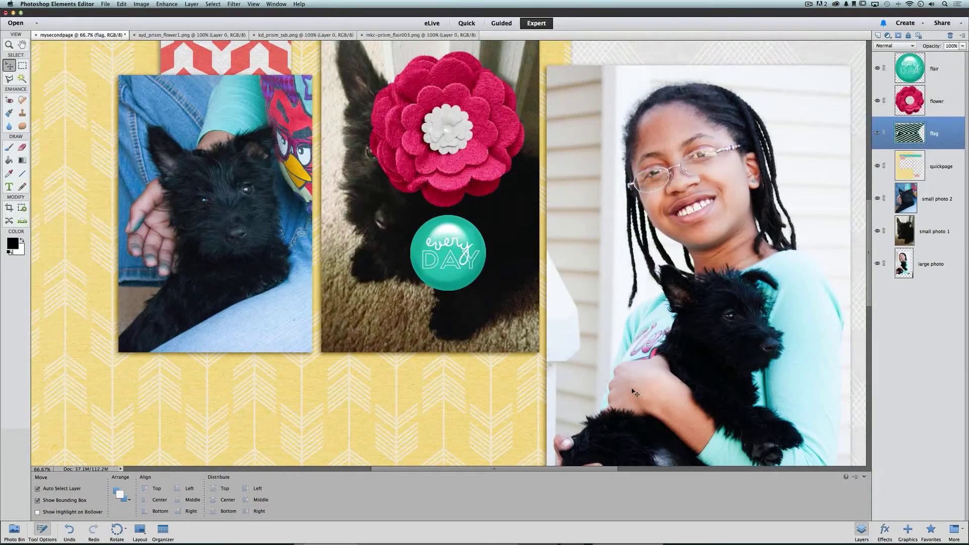
pyautogui.press('super+minus')
pyautogui.press('super+minus')
pyautogui.press('super+minus')
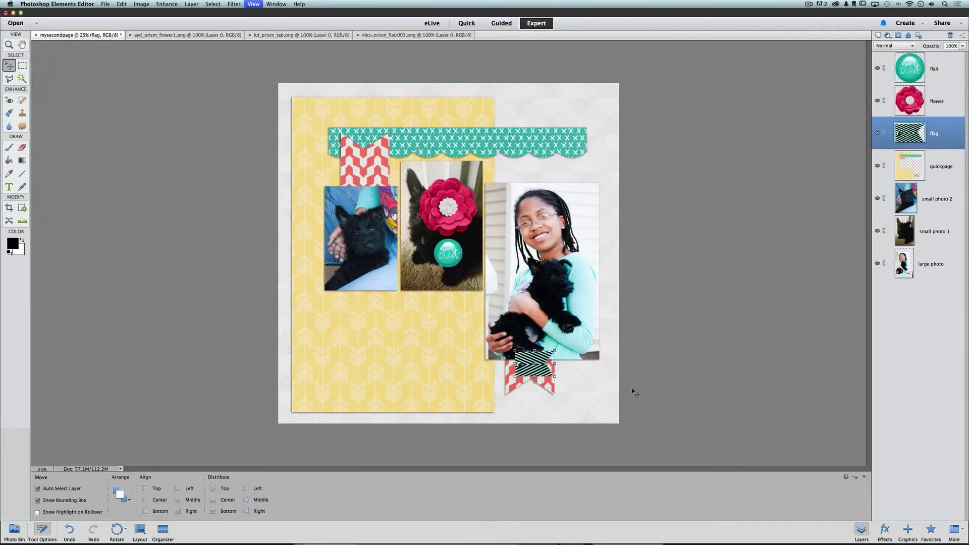
pyautogui.press('super+equal')
pyautogui.press('super+equal')
pyautogui.press('super+minus')
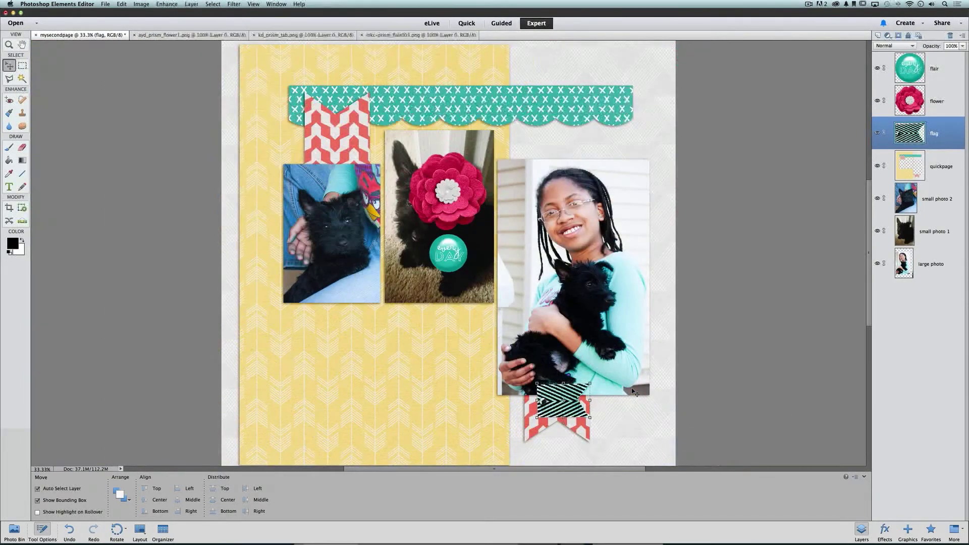
pyautogui.press('super+equal')
pyautogui.press('super+equal')
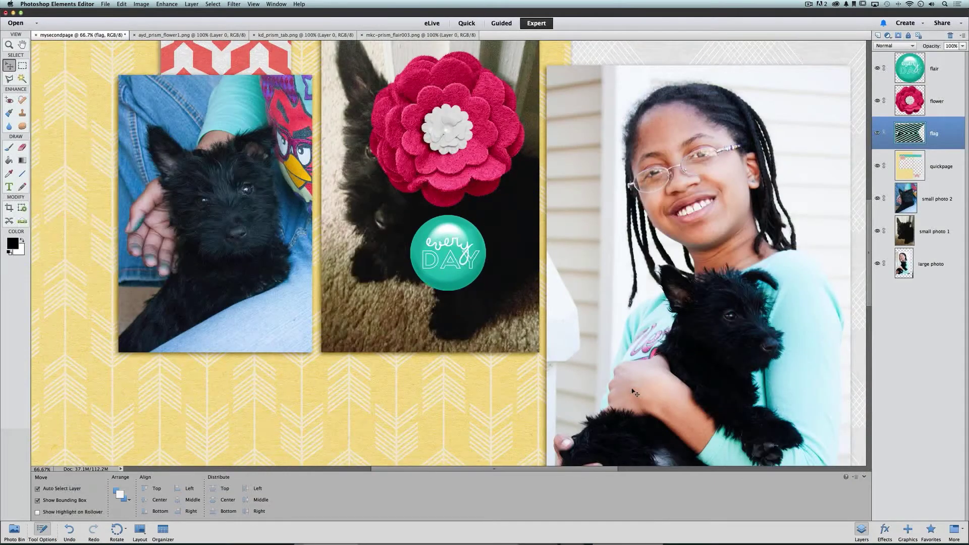
# Step: Rotate the striped flag to 90 degrees so it hangs vertically, and centre it over the red chevron ribbon below the large photo
pyautogui.scroll(-5, 537, 376)
pyautogui.hscroll(4, 537, 376)
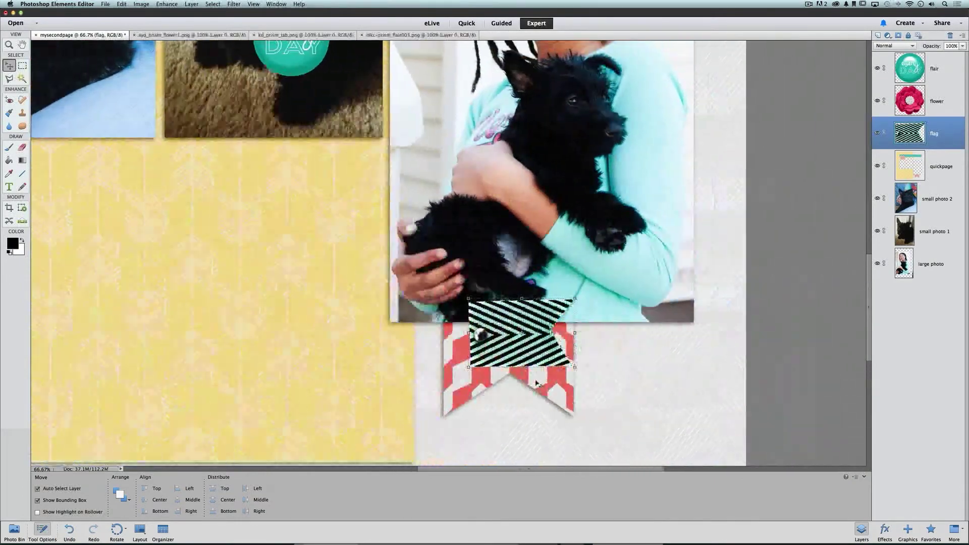
pyautogui.scroll(-2, 537, 383)
pyautogui.hscroll(2, 537, 384)
pyautogui.scroll(1, 537, 383)
pyautogui.hscroll(-3, 537, 384)
pyautogui.hscroll(5, 538, 386)
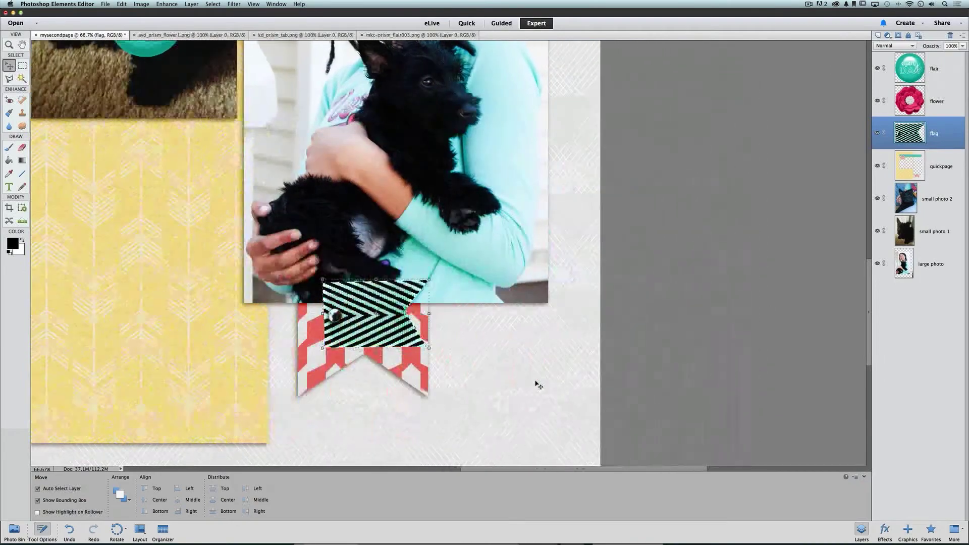
pyautogui.hscroll(-5, 537, 385)
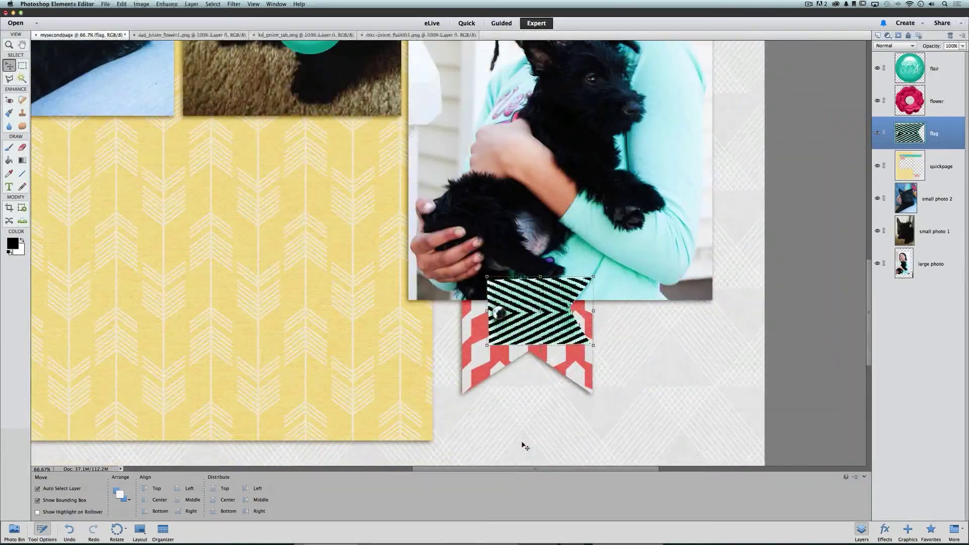
pyautogui.scroll(-3, 525, 447)
pyautogui.hscroll(1, 525, 446)
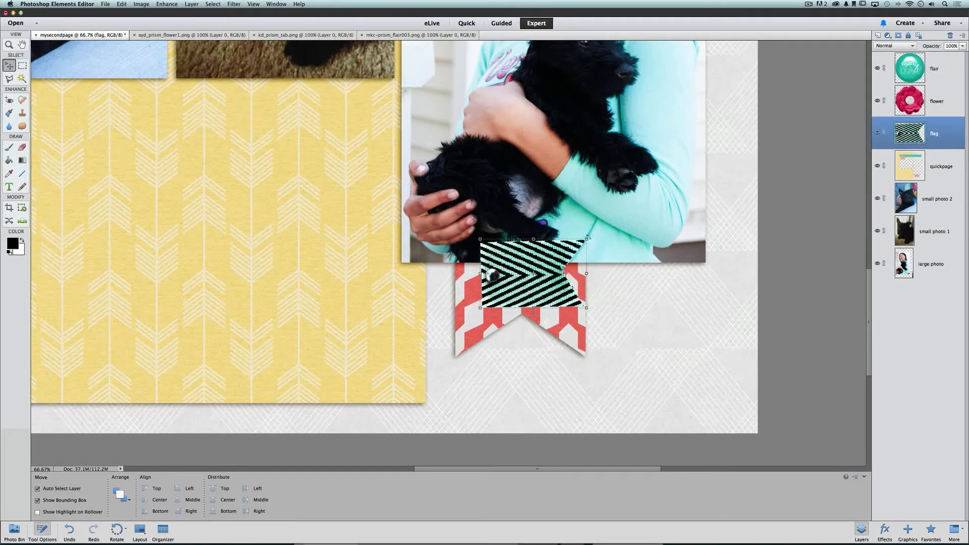
pyautogui.click(588, 236)
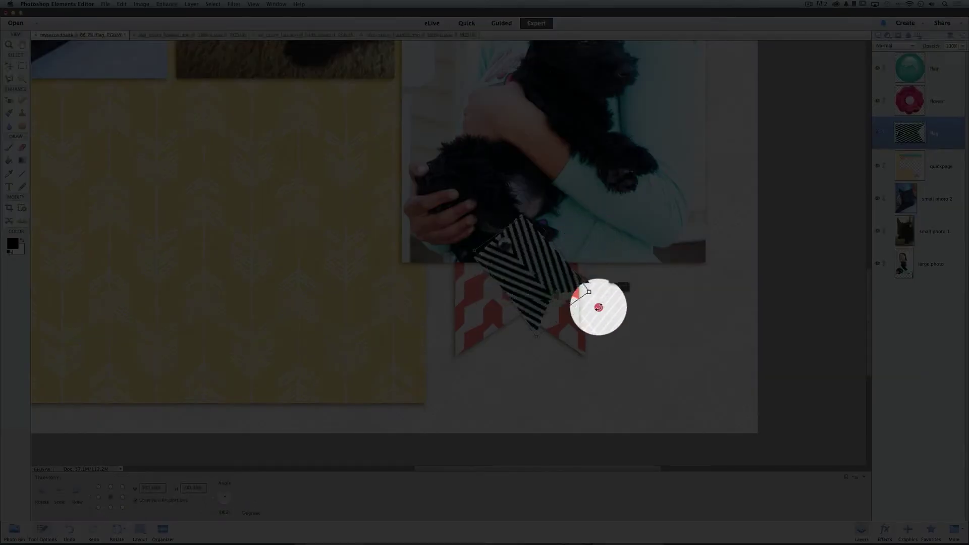
pyautogui.moveTo(599, 307); pyautogui.dragTo(510, 334)
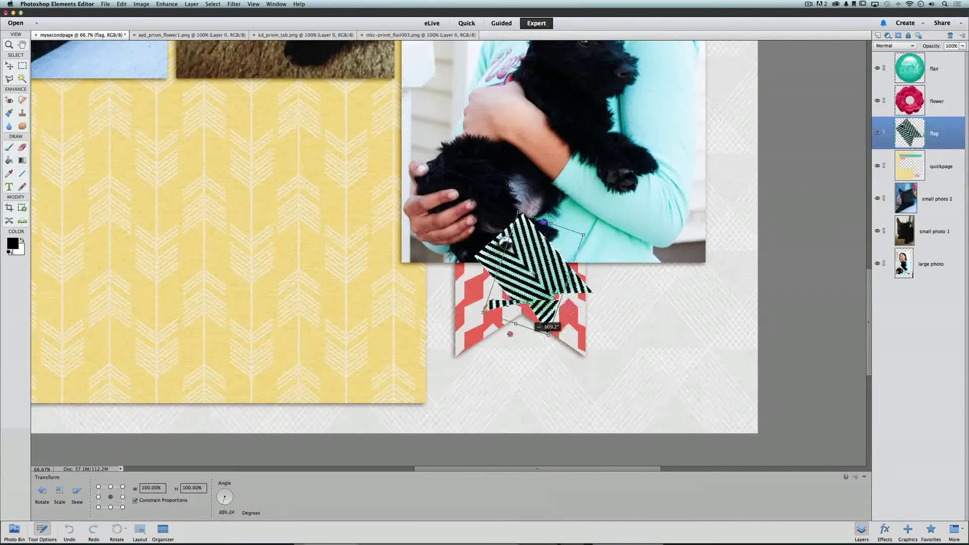
pyautogui.moveTo(515, 226); pyautogui.dragTo(472, 238)
pyautogui.moveTo(571, 291); pyautogui.dragTo(553, 235)
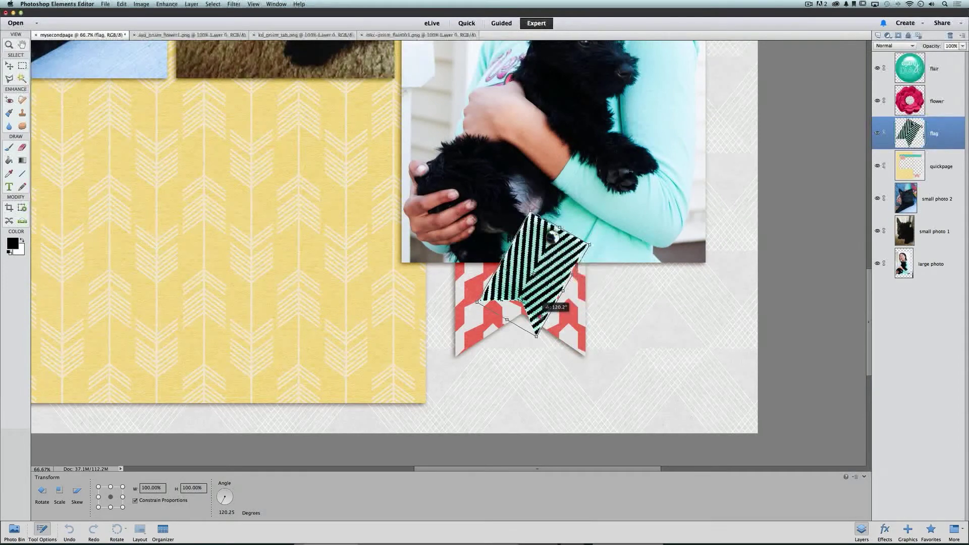
pyautogui.moveTo(595, 293); pyautogui.dragTo(566, 298)
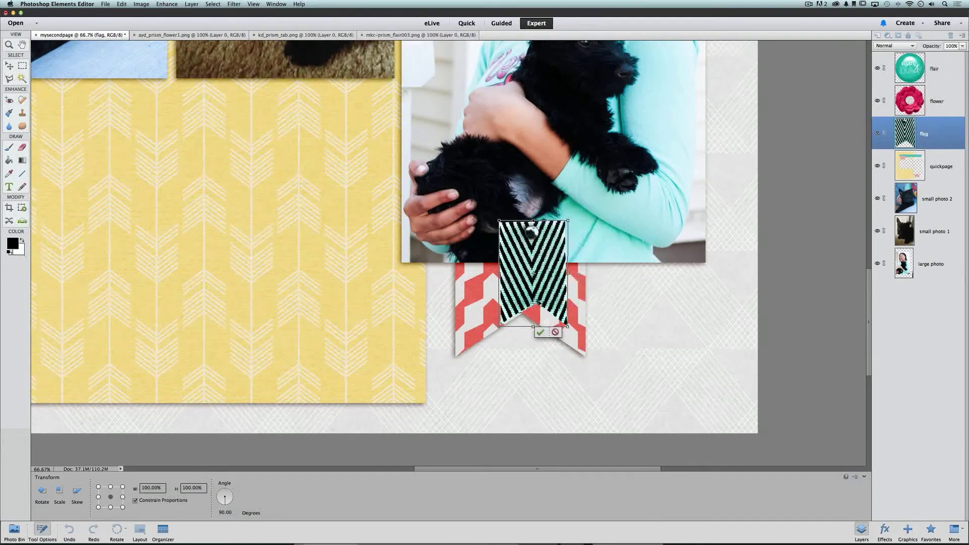
pyautogui.click(540, 332)
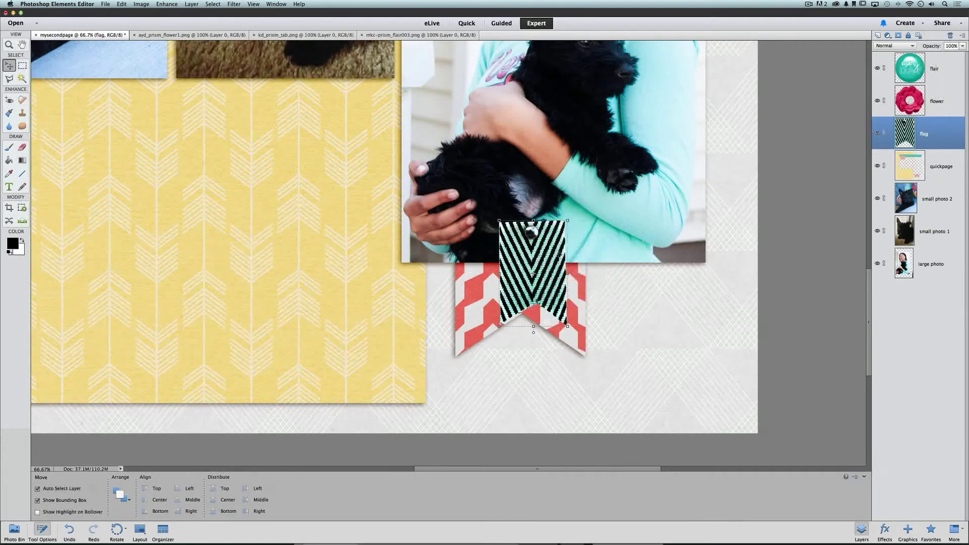
pyautogui.moveTo(558, 249); pyautogui.dragTo(543, 274)
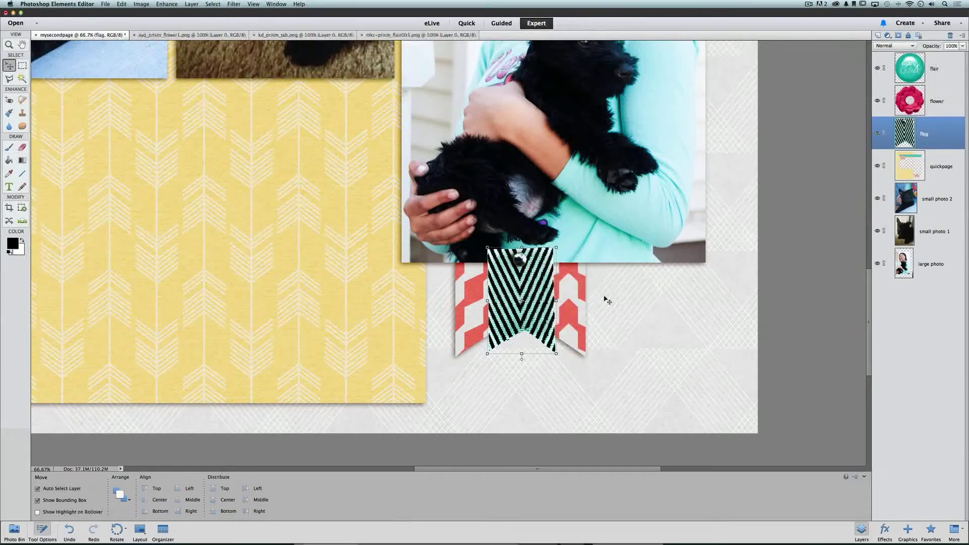
# Step: Move the pink flower over the upper end of the striped flag and scale it down to about 75%
pyautogui.press('super+minus')
pyautogui.press('super+minus')
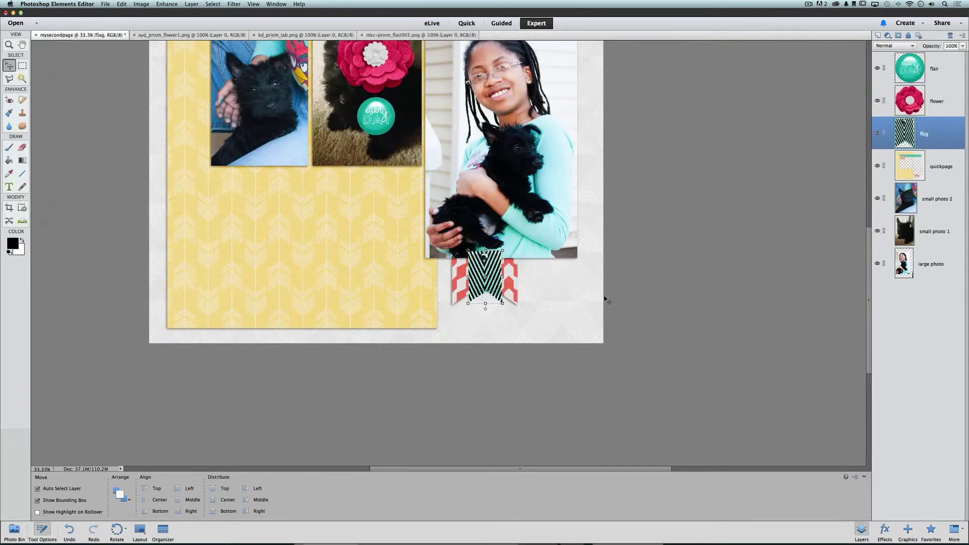
pyautogui.press('super+0')
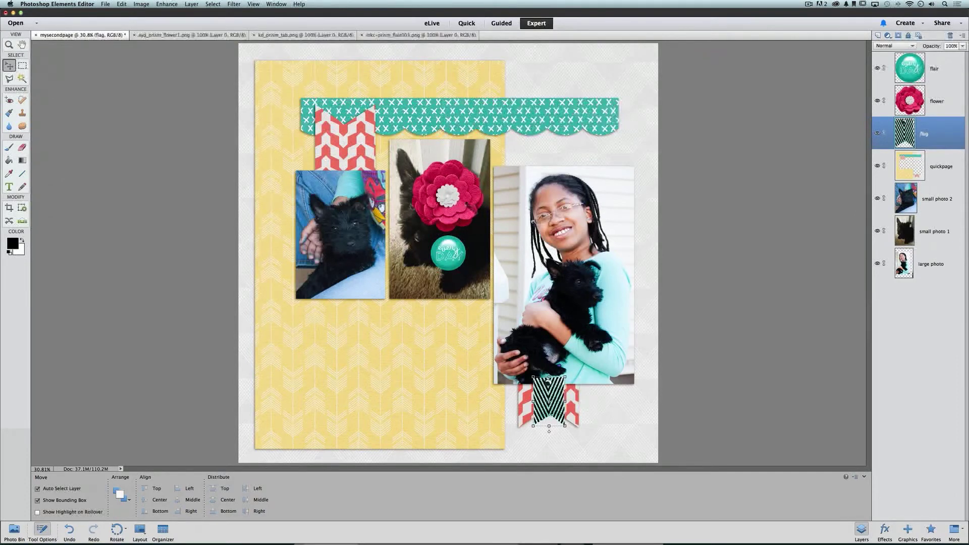
pyautogui.moveTo(471, 173); pyautogui.dragTo(566, 365)
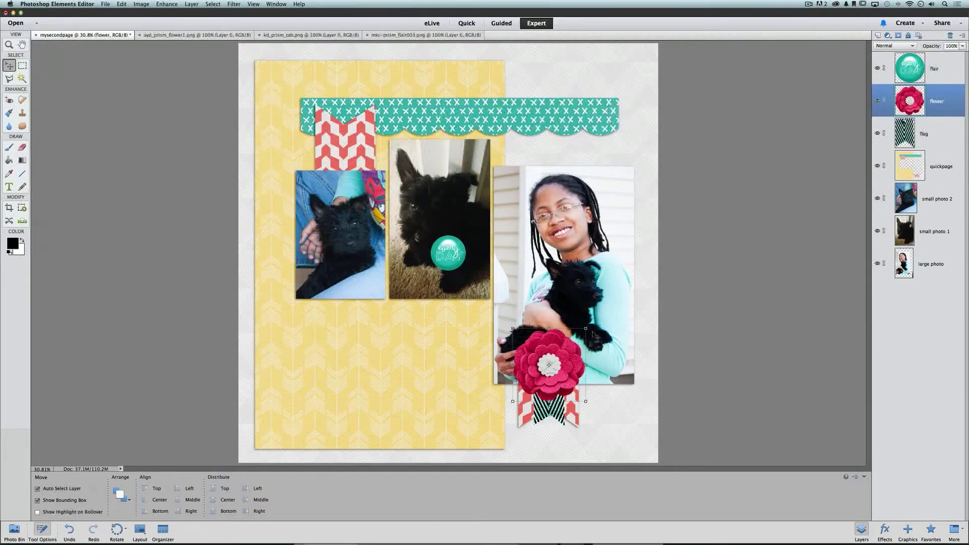
pyautogui.moveTo(586, 329); pyautogui.dragTo(557, 359)
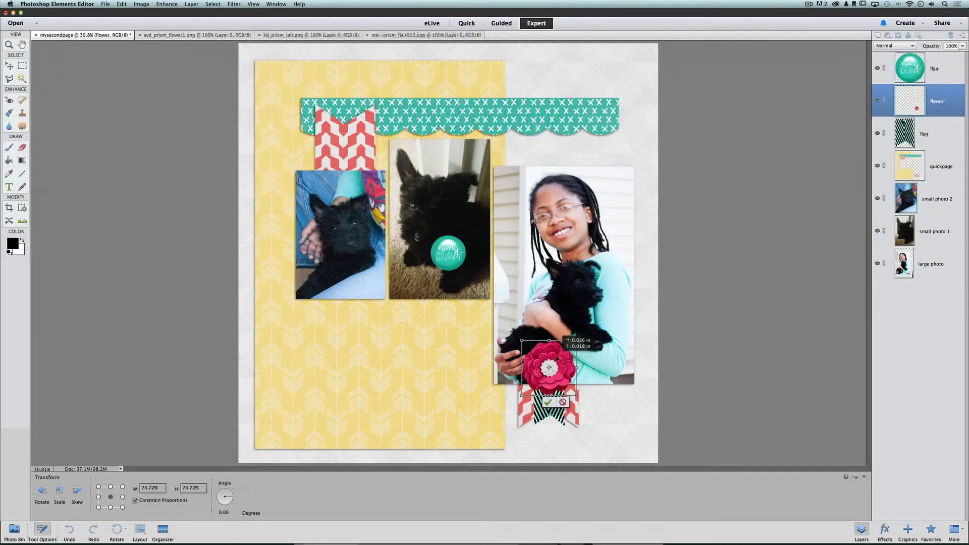
pyautogui.click(548, 402)
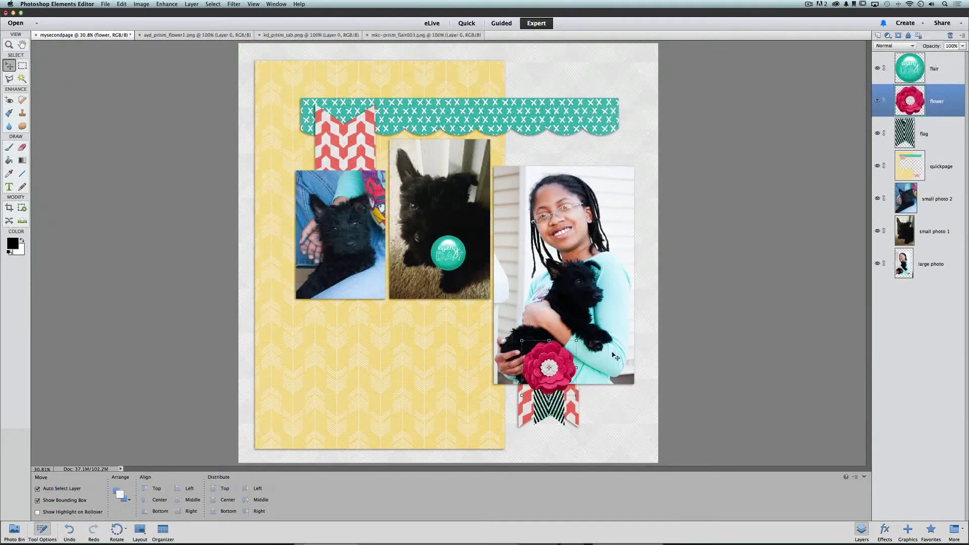
# Step: Place the "every DAY" flair on the centre of the flower and scale it down to about 74%
pyautogui.moveTo(454, 254); pyautogui.dragTo(550, 364)
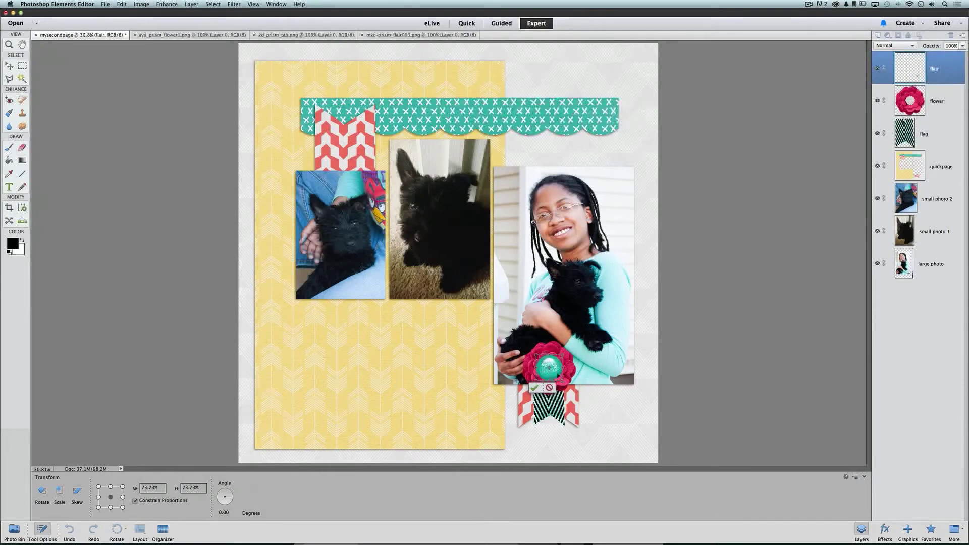
pyautogui.click(534, 388)
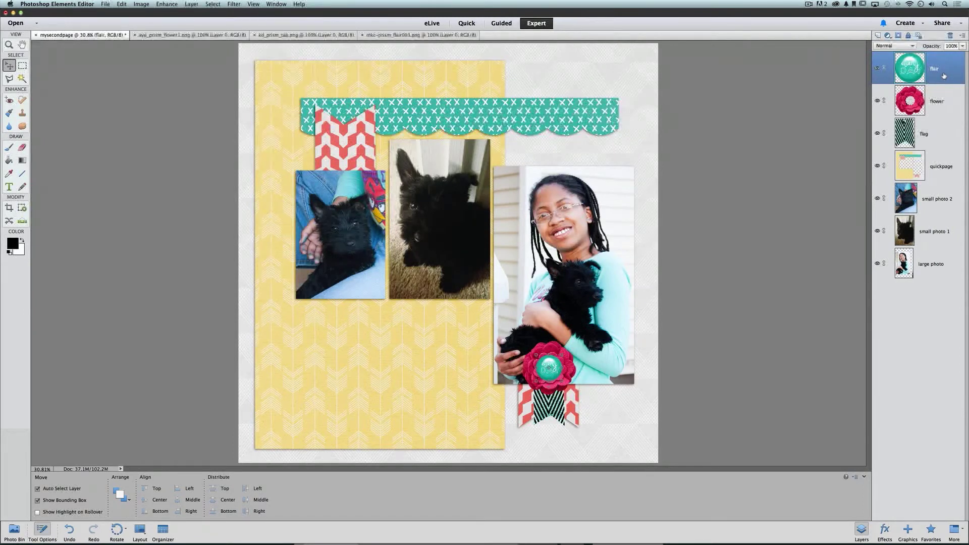
# Step: Link the flair, flower and flag layers together, and move the linked cluster slightly lower on the large photo's bottom edge
pyautogui.moveTo(944, 76); pyautogui.dragTo(943, 132)
pyautogui.keyDown('shift'); pyautogui.click(942, 134); pyautogui.keyUp('shift')
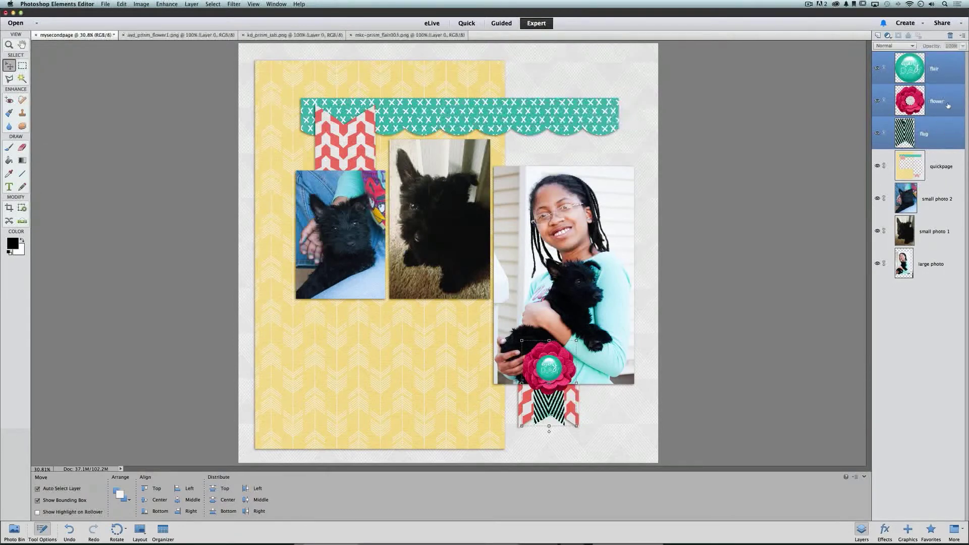
pyautogui.click(947, 71)
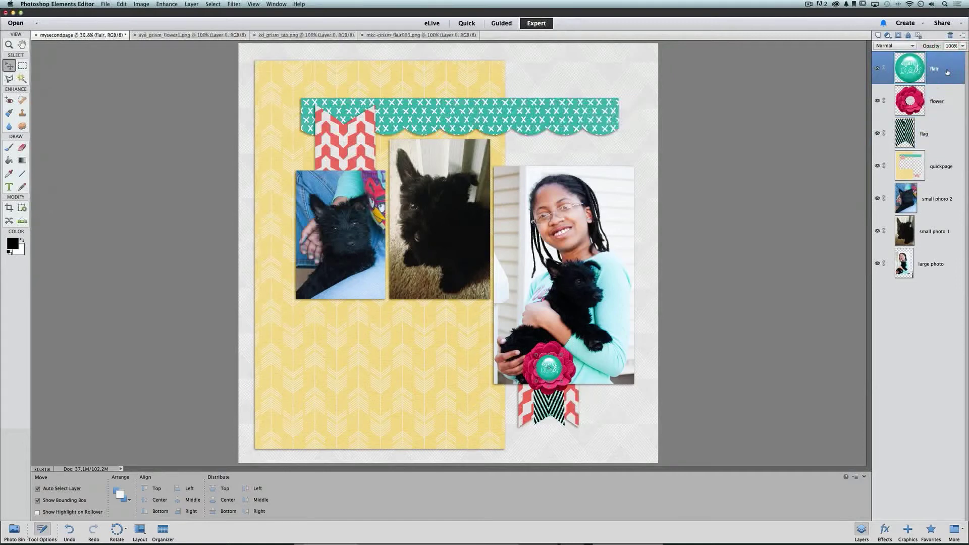
pyautogui.keyDown('shift'); pyautogui.click(945, 135); pyautogui.keyUp('shift')
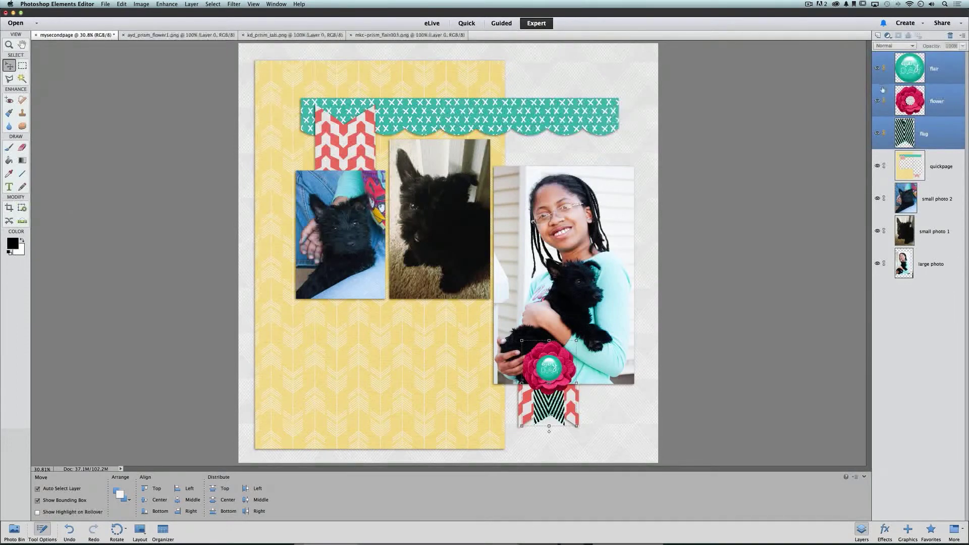
pyautogui.click(938, 165)
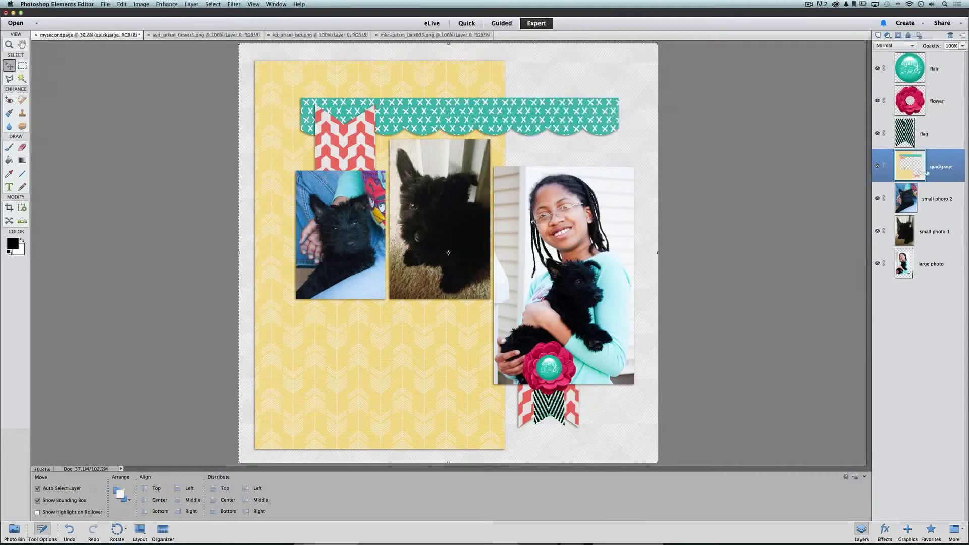
pyautogui.click(931, 134)
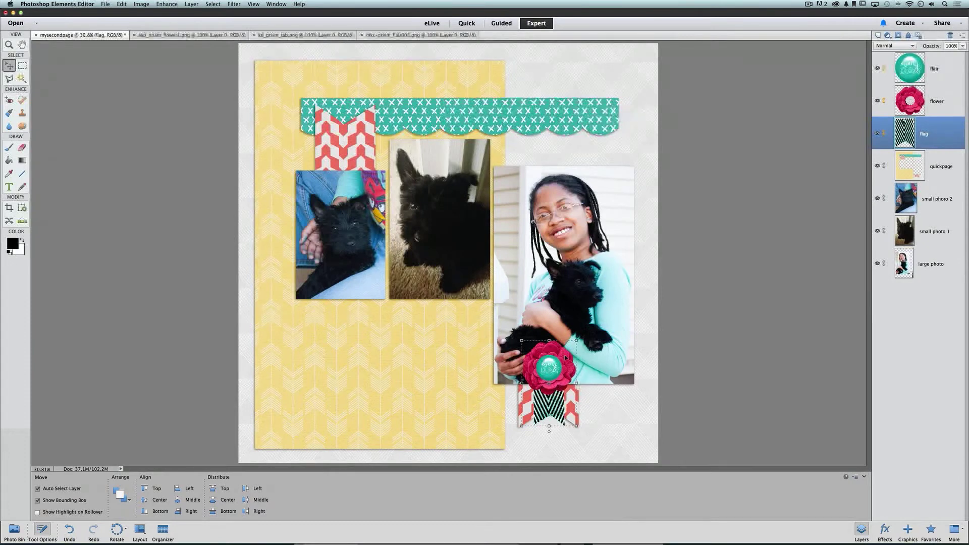
pyautogui.moveTo(564, 357)
pyautogui.mouseDown()
pyautogui.moveTo(578, 351)
pyautogui.moveTo(563, 379)
pyautogui.moveTo(480, 379)
pyautogui.moveTo(452, 346)
pyautogui.moveTo(444, 302)
pyautogui.moveTo(387, 191)
pyautogui.moveTo(359, 160)
pyautogui.moveTo(496, 93)
pyautogui.moveTo(585, 103)
pyautogui.moveTo(586, 390)
pyautogui.moveTo(566, 372)
pyautogui.mouseUp()
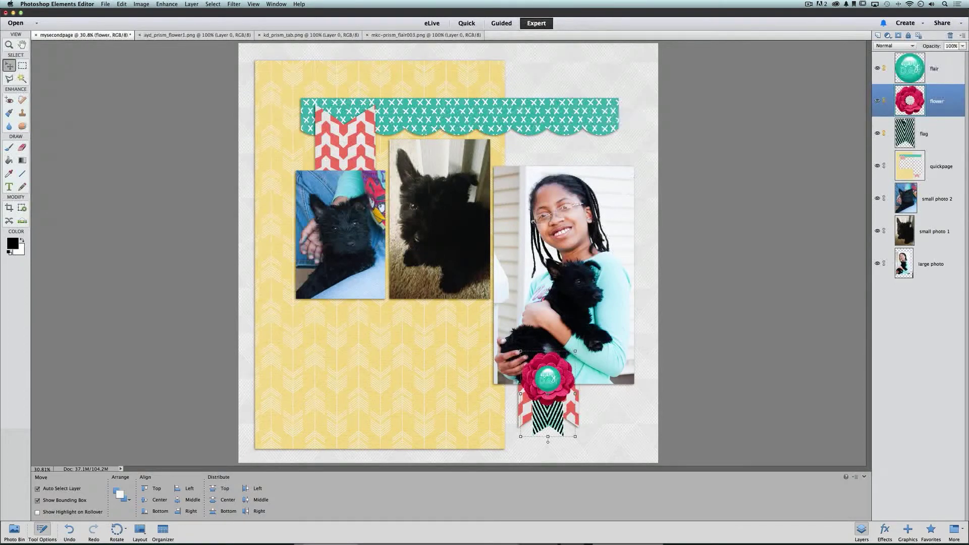
# Step: Show the Drop Shadows layer styles and apply the second preset to the flair layer
pyautogui.click(948, 73)
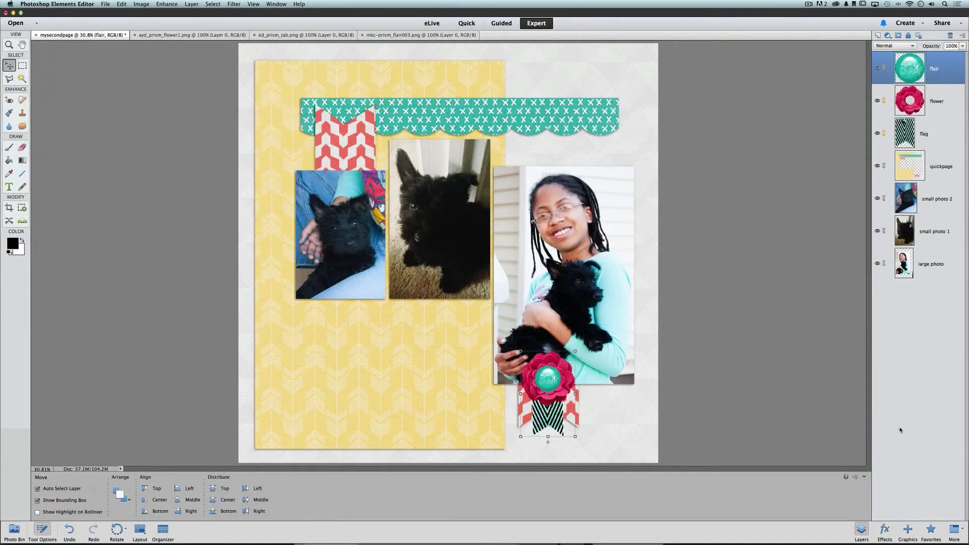
pyautogui.click(885, 530)
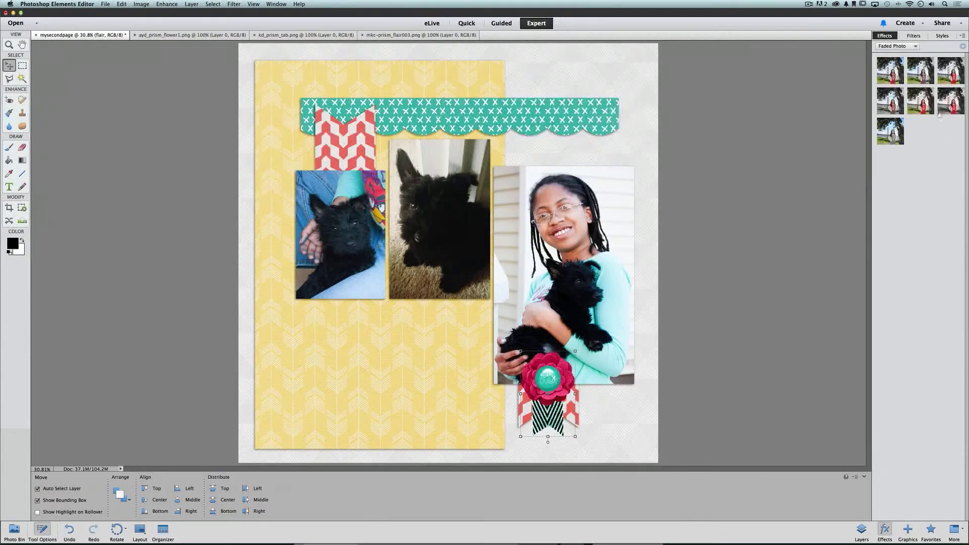
pyautogui.click(947, 38)
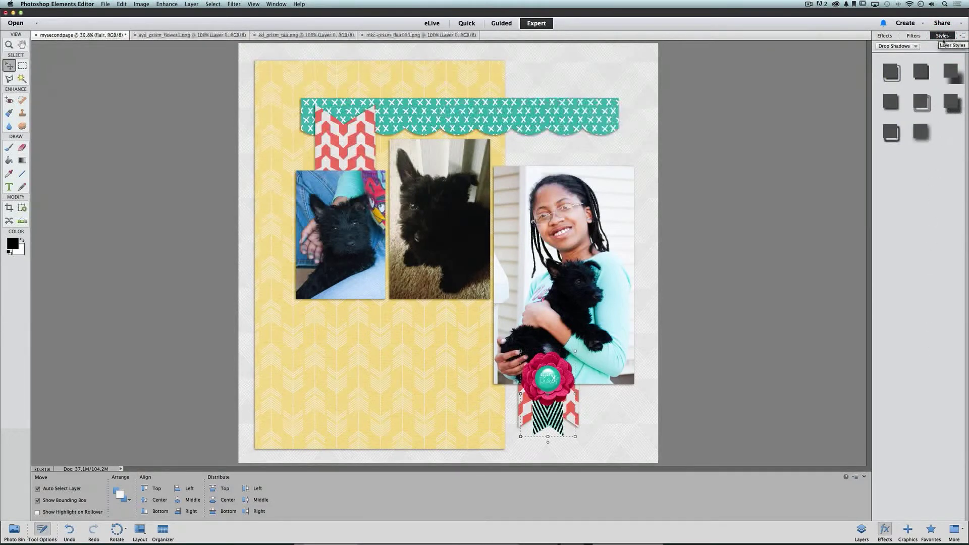
pyautogui.click(914, 46)
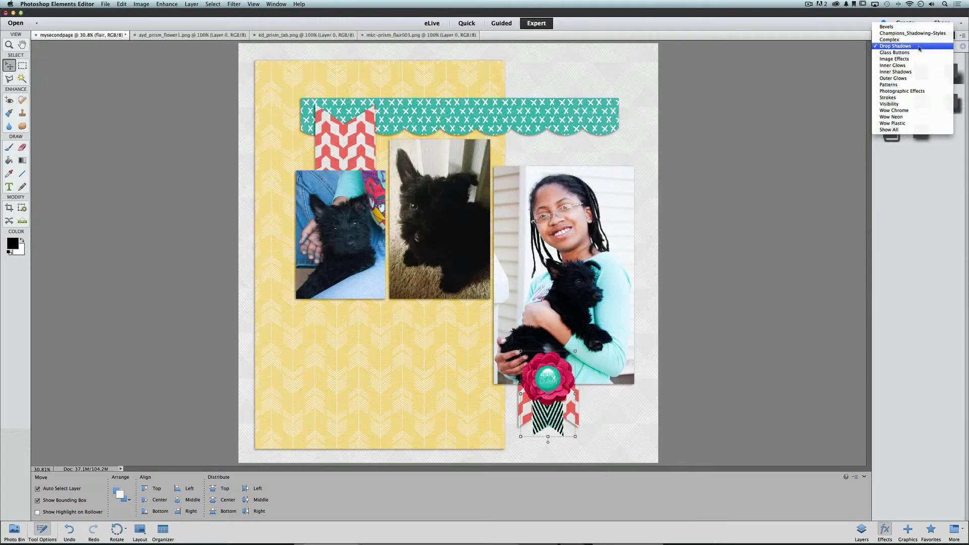
pyautogui.click(919, 46)
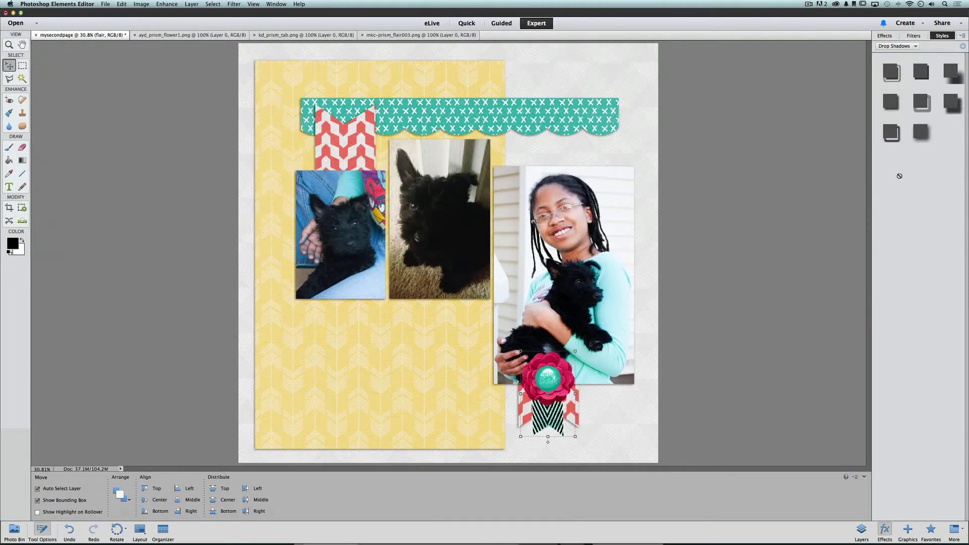
pyautogui.moveTo(924, 117)
pyautogui.mouseDown()
pyautogui.moveTo(923, 167)
pyautogui.moveTo(924, 103)
pyautogui.mouseUp()
pyautogui.click(921, 74)
# Step: Compare drop shadow presets on the flair at 66.67% zoom, trying Outline, Soft Edge and Neon, and finish with the preset just before Neon
pyautogui.press('super+equal')
pyautogui.press('super+equal')
pyautogui.press('super+equal')
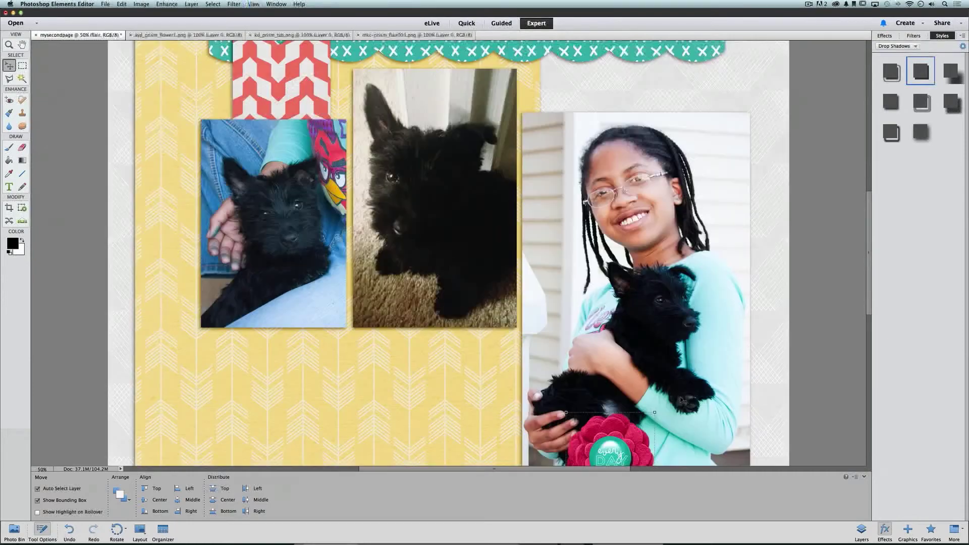
pyautogui.scroll(-5, 682, 400)
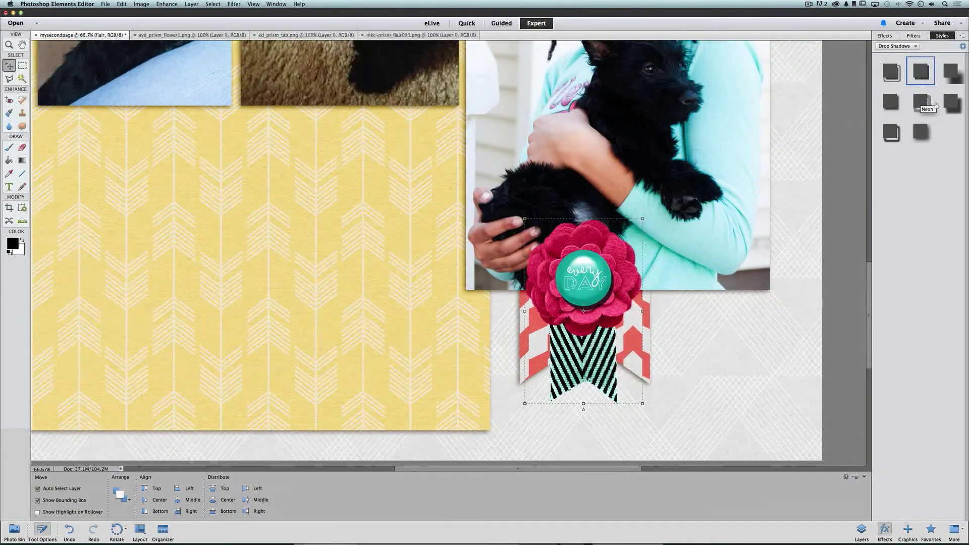
pyautogui.click(891, 135)
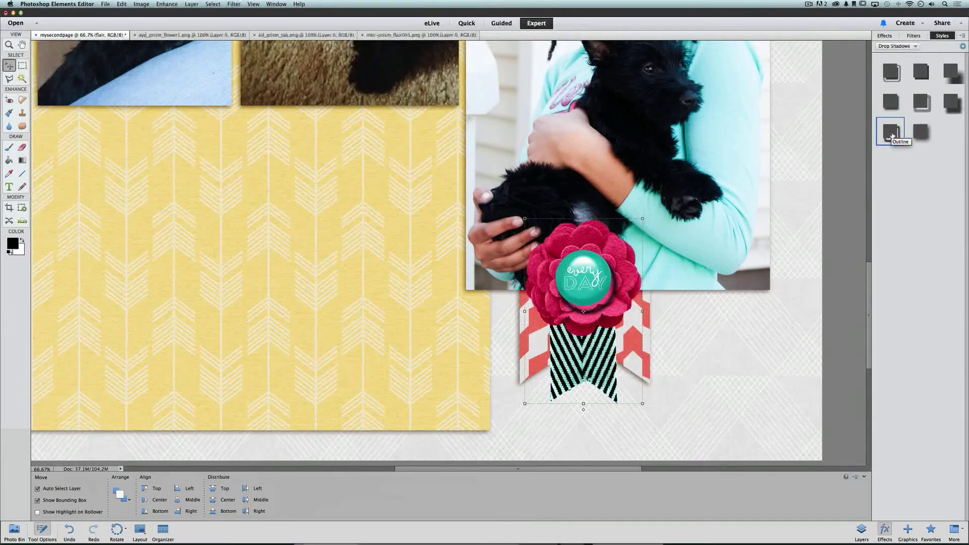
pyautogui.click(919, 132)
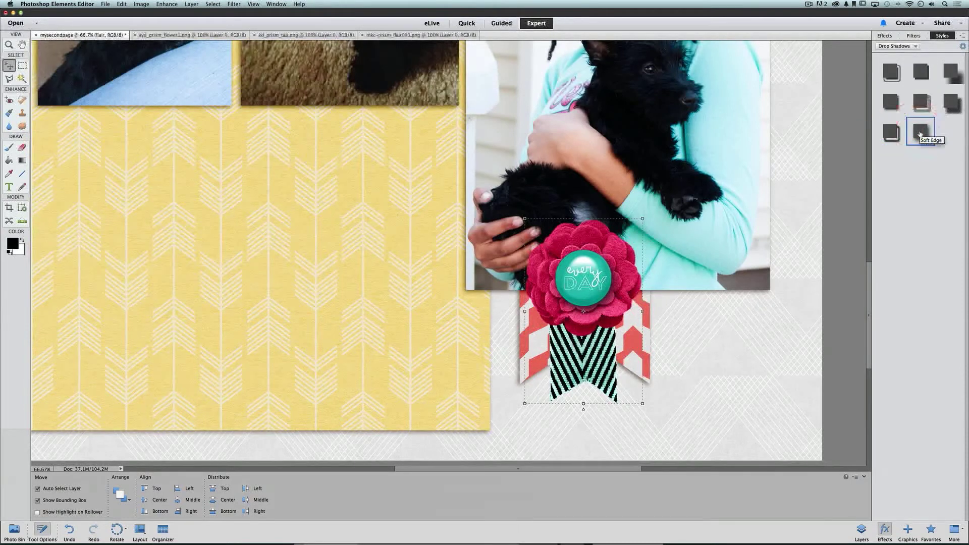
pyautogui.click(948, 105)
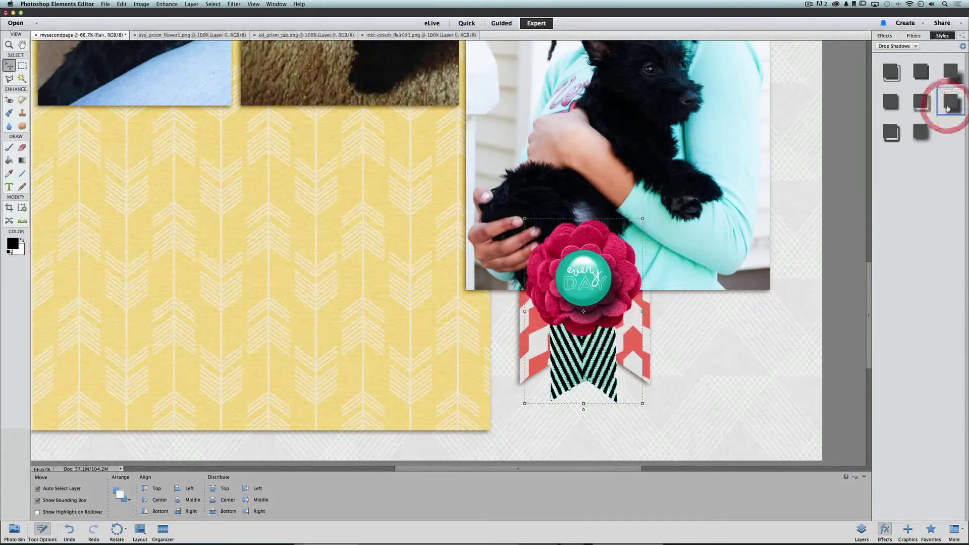
pyautogui.click(918, 105)
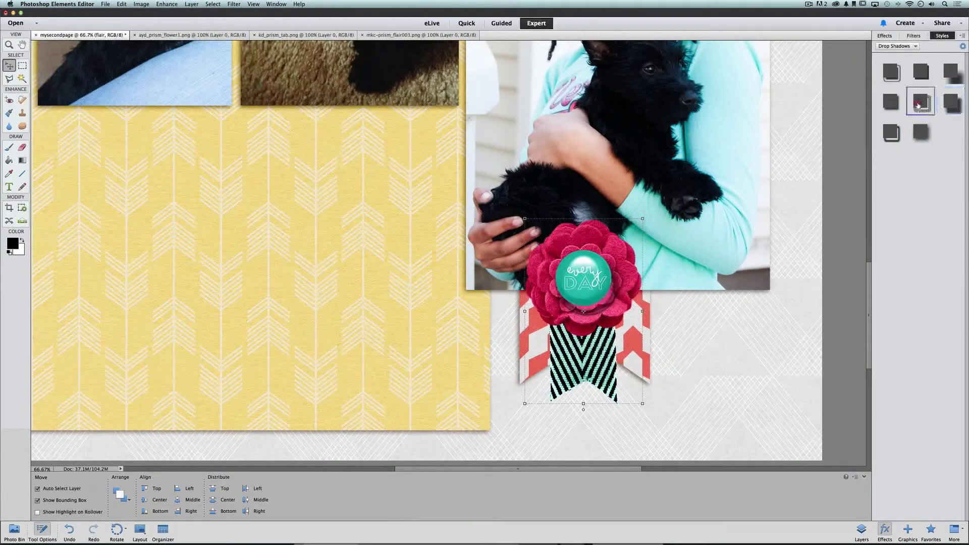
pyautogui.click(890, 104)
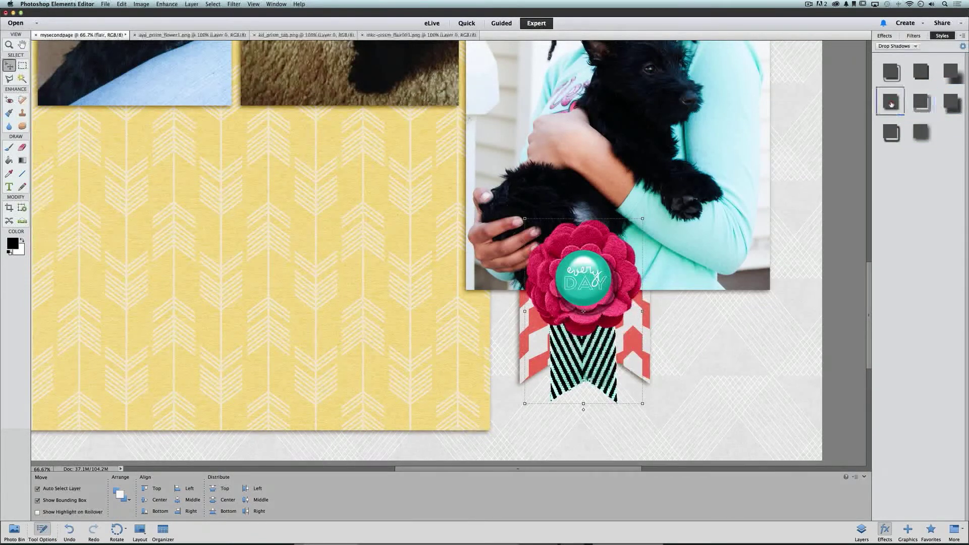
# Step: Compare the first, Hard Edge and High drop shadow presets on the flair, and reapply the preset just before Neon
pyautogui.click(891, 73)
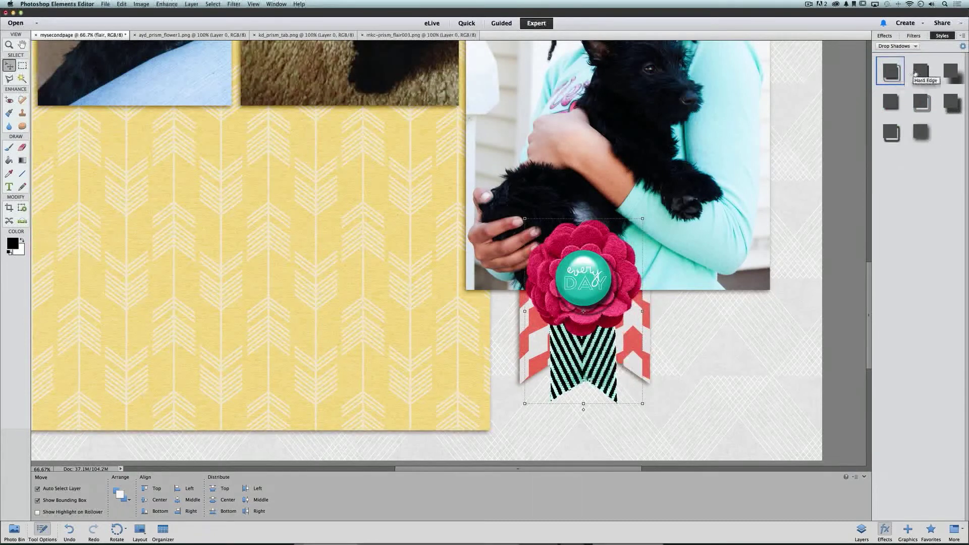
pyautogui.click(917, 73)
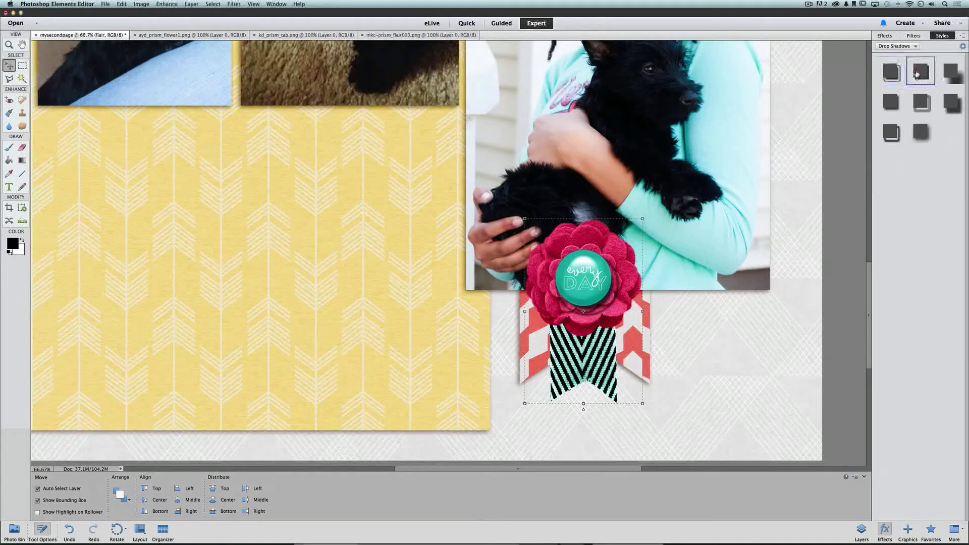
pyautogui.click(945, 71)
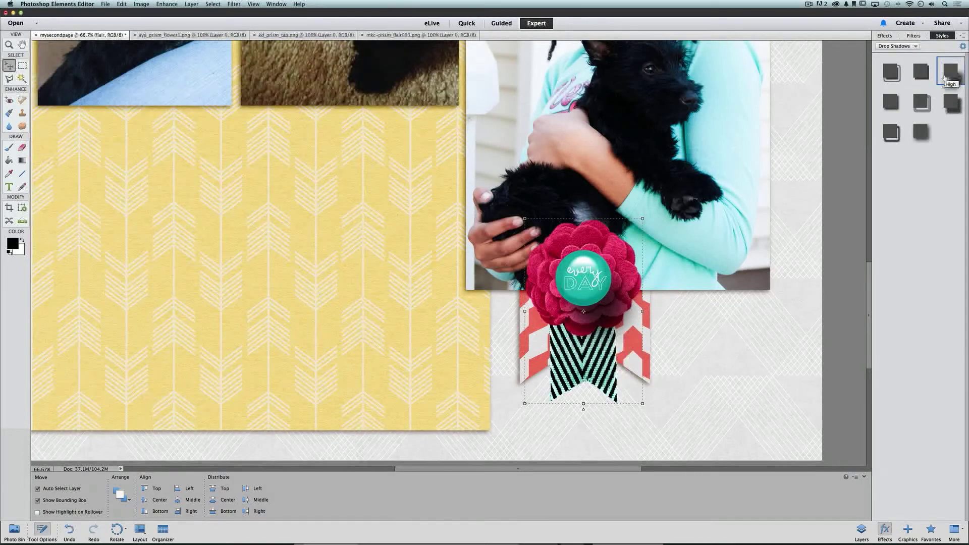
pyautogui.click(892, 105)
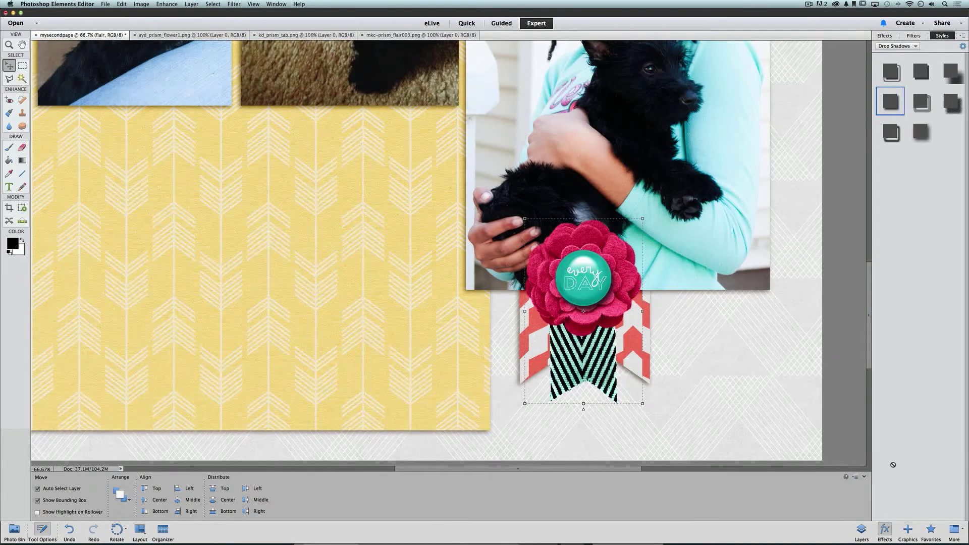
# Step: Edit the flair layer's drop shadow settings to a size of 51 px, a distance of 22 px and an opacity of 80%
pyautogui.click(862, 528)
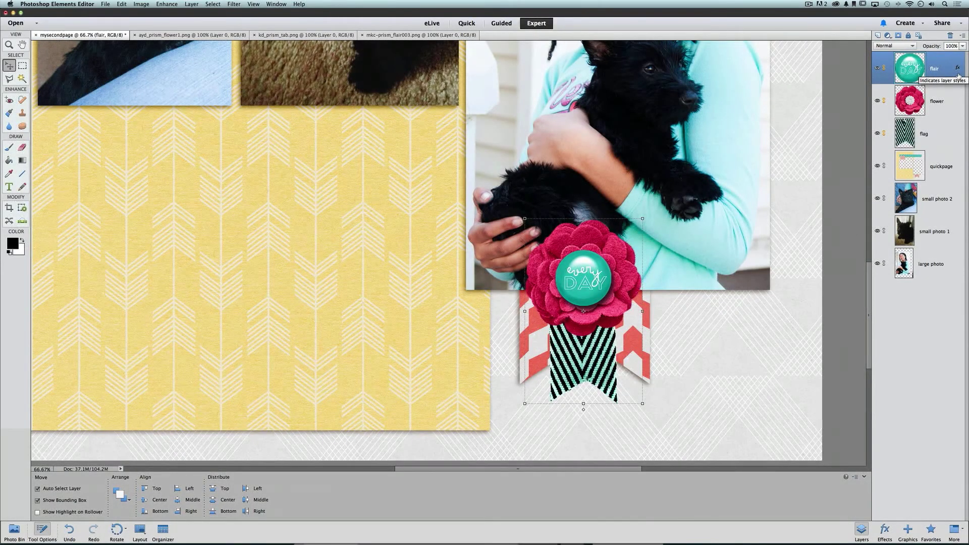
pyautogui.doubleClick(958, 68)
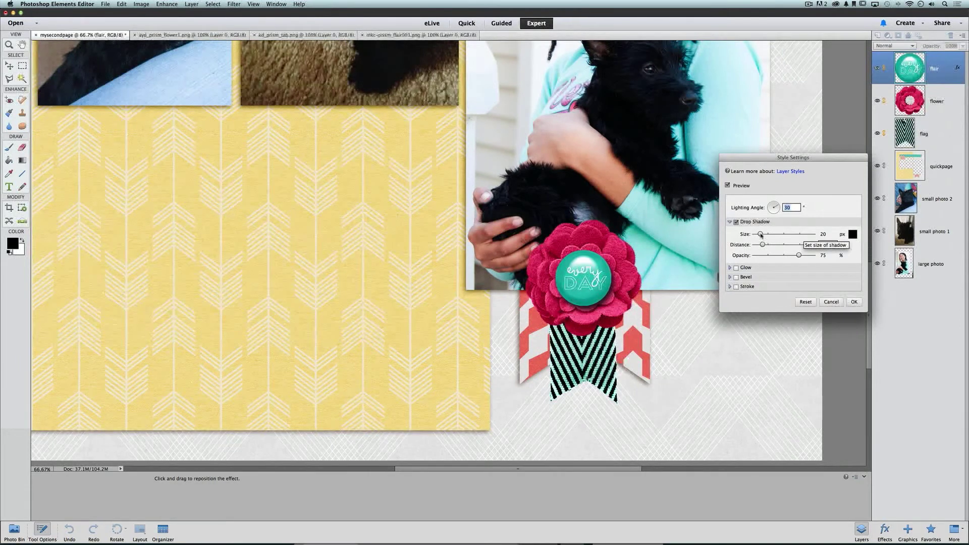
pyautogui.moveTo(761, 235); pyautogui.dragTo(738, 255)
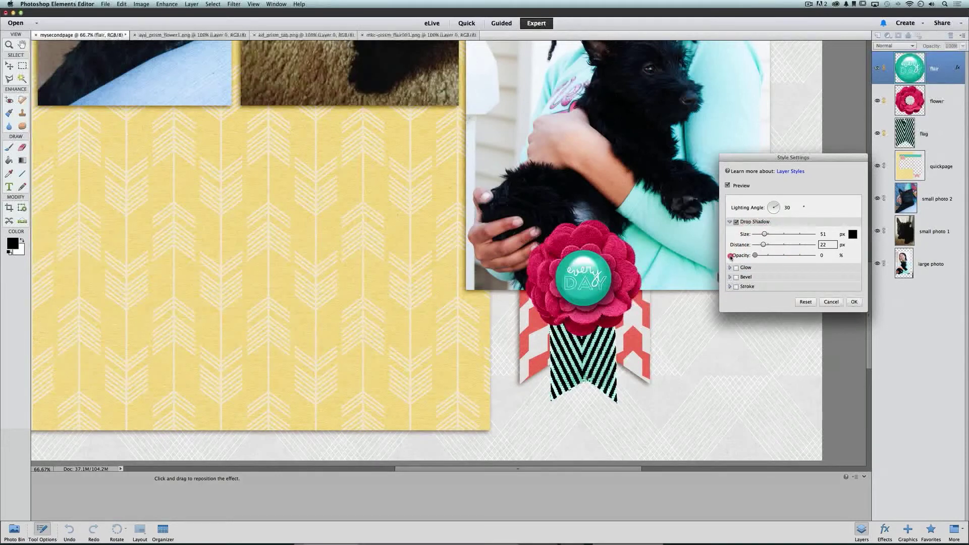
pyautogui.click(756, 256)
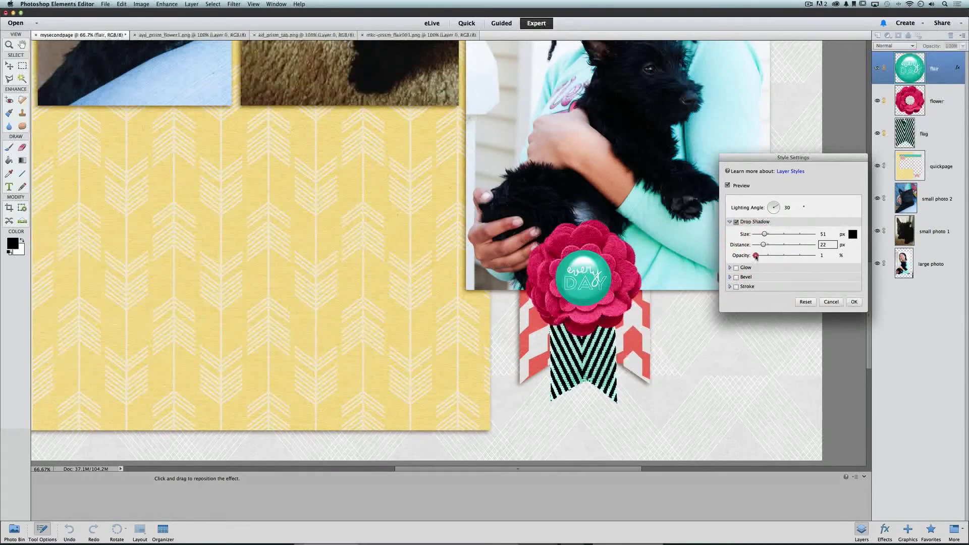
pyautogui.moveTo(756, 256); pyautogui.dragTo(803, 257)
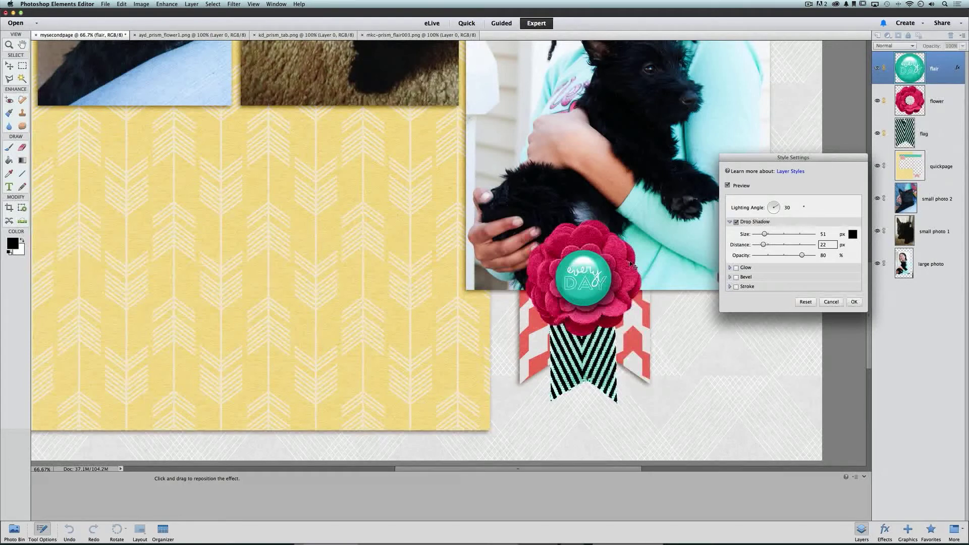
pyautogui.click(852, 234)
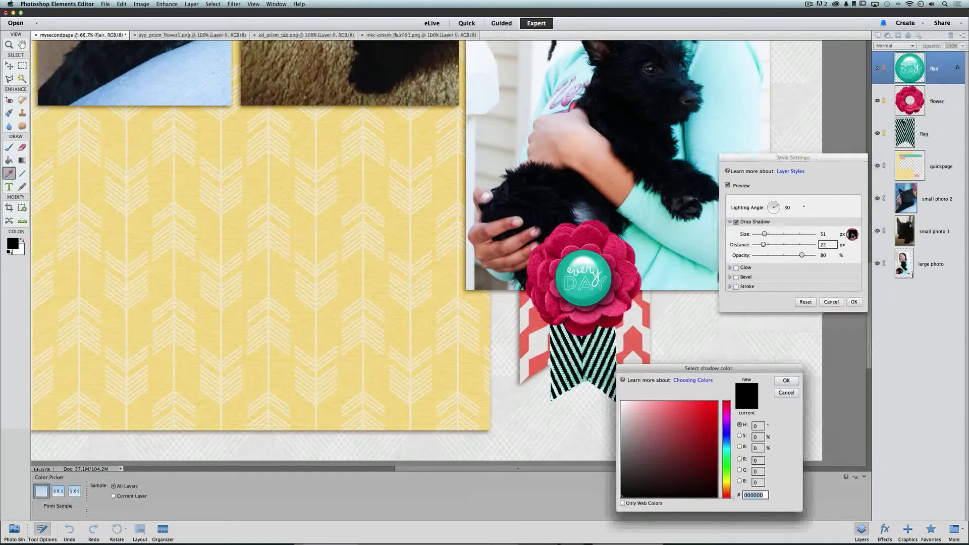
pyautogui.moveTo(729, 497); pyautogui.dragTo(729, 491)
pyautogui.click(699, 481)
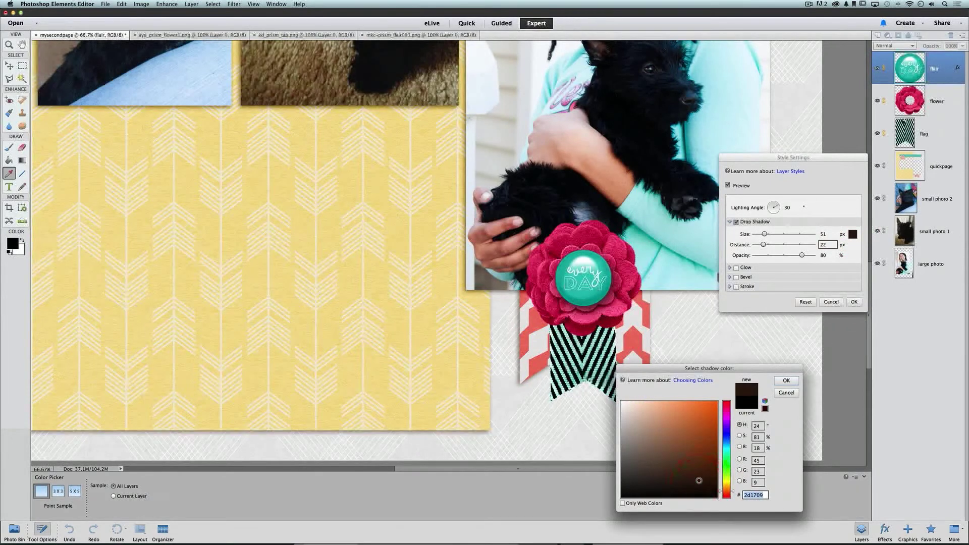
pyautogui.click(700, 480)
pyautogui.click(700, 482)
pyautogui.moveTo(728, 483); pyautogui.dragTo(728, 478)
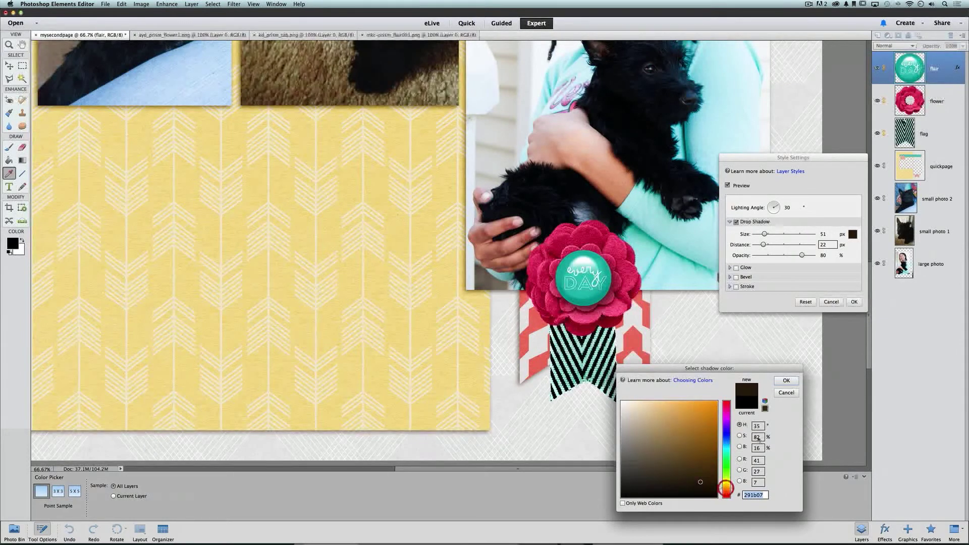
pyautogui.click(784, 392)
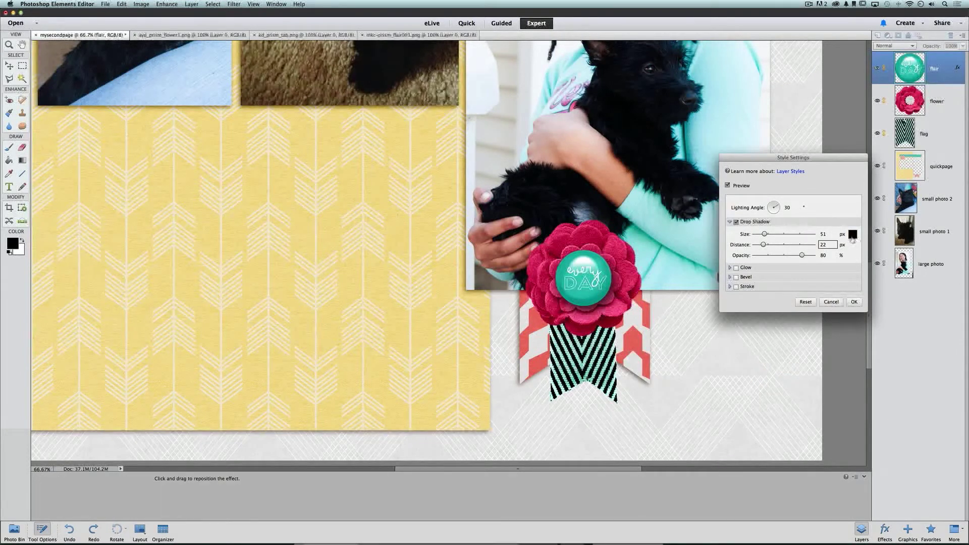
# Step: Try green tones for the flair's drop shadow color, and set it to the dark brown 2f1a0b
pyautogui.click(852, 235)
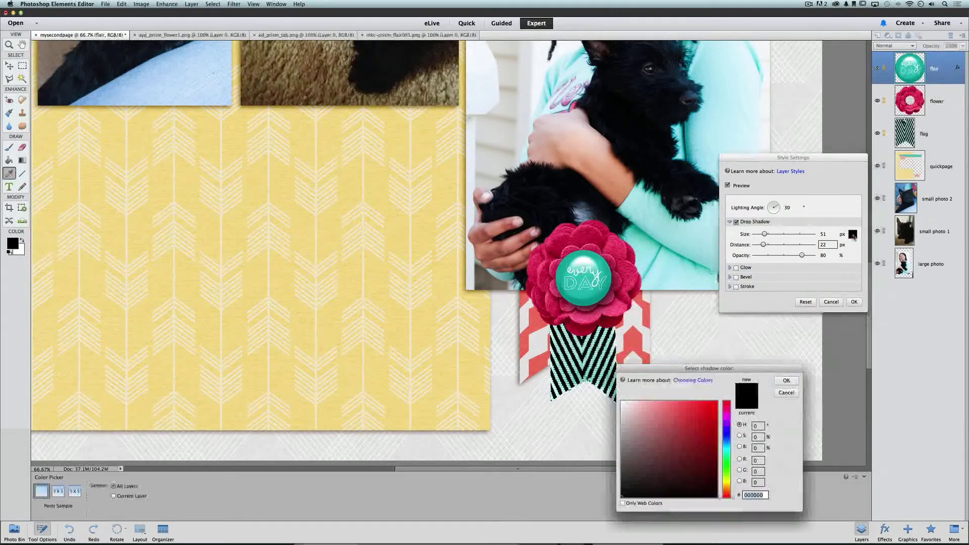
pyautogui.moveTo(740, 368); pyautogui.dragTo(765, 328)
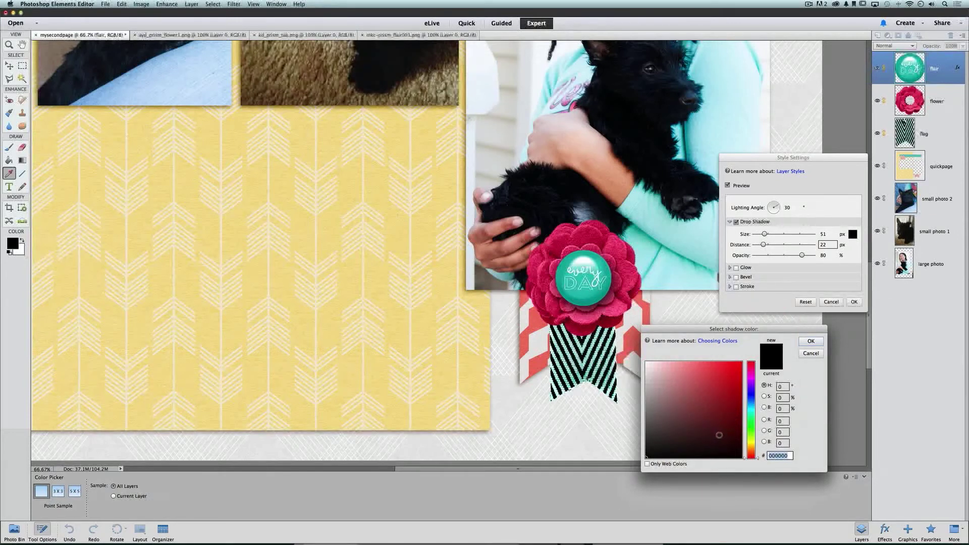
pyautogui.moveTo(715, 419)
pyautogui.mouseDown()
pyautogui.moveTo(711, 384)
pyautogui.moveTo(670, 414)
pyautogui.moveTo(731, 431)
pyautogui.mouseUp()
pyautogui.click(657, 373)
pyautogui.click(751, 436)
pyautogui.click(732, 401)
pyautogui.click(702, 384)
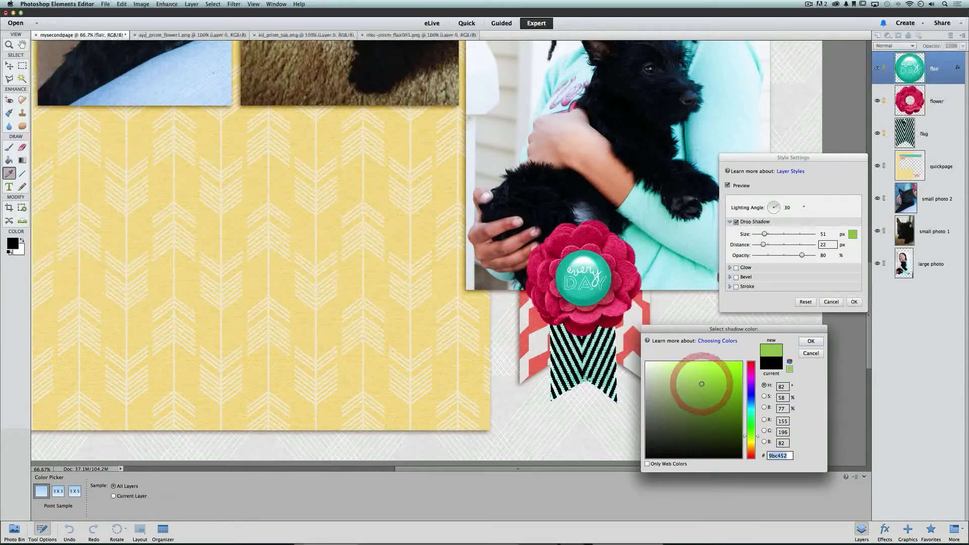
pyautogui.click(669, 384)
pyautogui.click(670, 406)
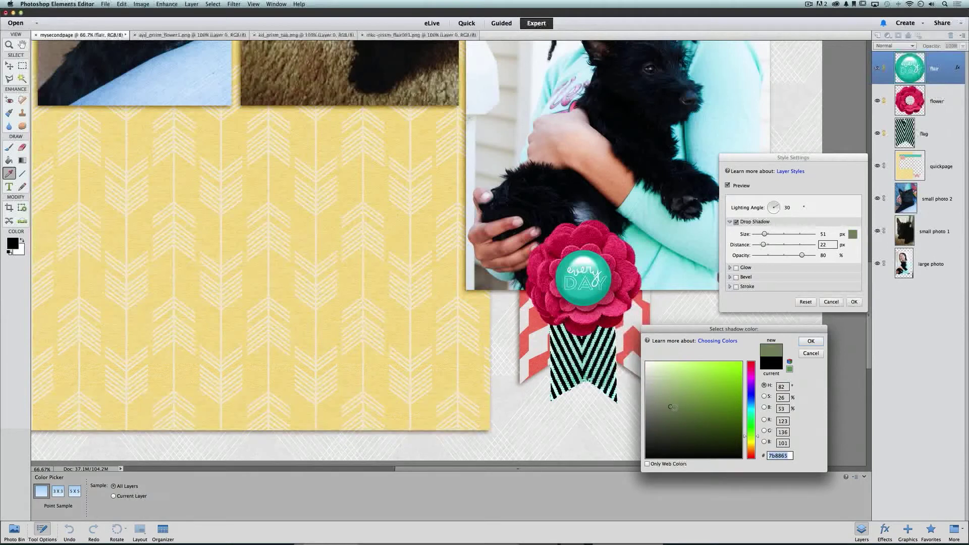
pyautogui.moveTo(754, 443)
pyautogui.mouseDown()
pyautogui.moveTo(751, 456)
pyautogui.moveTo(749, 374)
pyautogui.moveTo(747, 457)
pyautogui.moveTo(754, 452)
pyautogui.moveTo(713, 428)
pyautogui.moveTo(722, 443)
pyautogui.mouseUp()
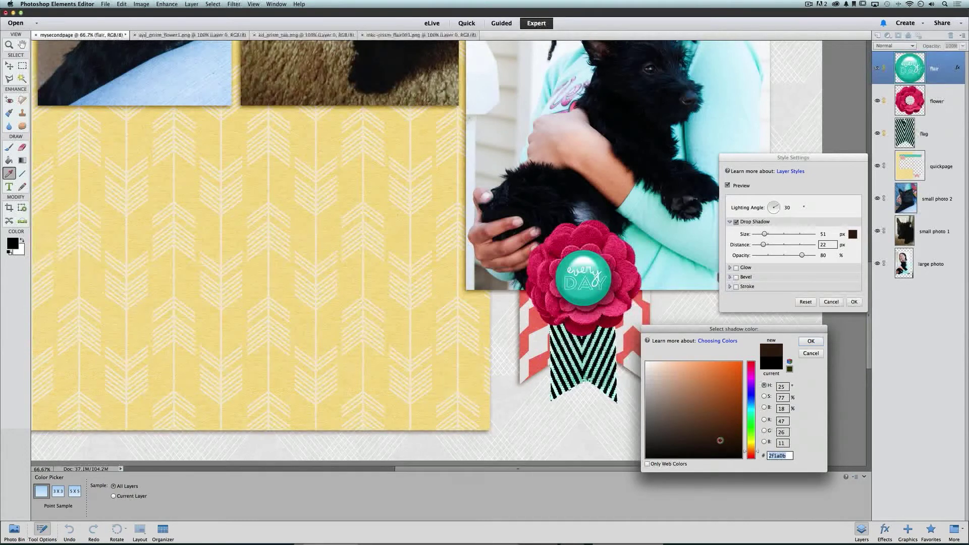
pyautogui.click(810, 341)
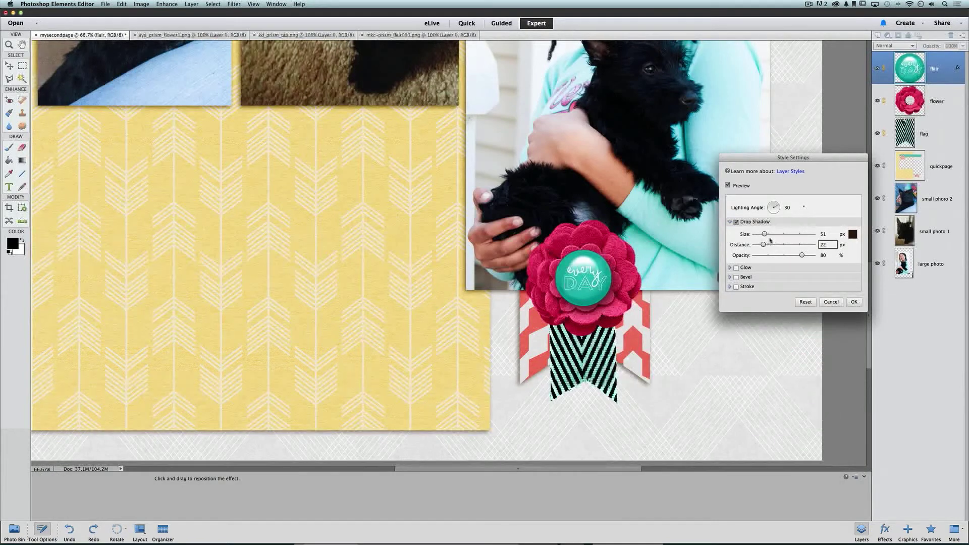
# Step: Set the flair's drop shadow size to 35 px and its distance to 20 px
pyautogui.moveTo(764, 234); pyautogui.dragTo(762, 234)
pyautogui.click(823, 234)
pyautogui.press('Tab')
pyautogui.hotkey('shift', 'Tab')
pyautogui.click(829, 244)
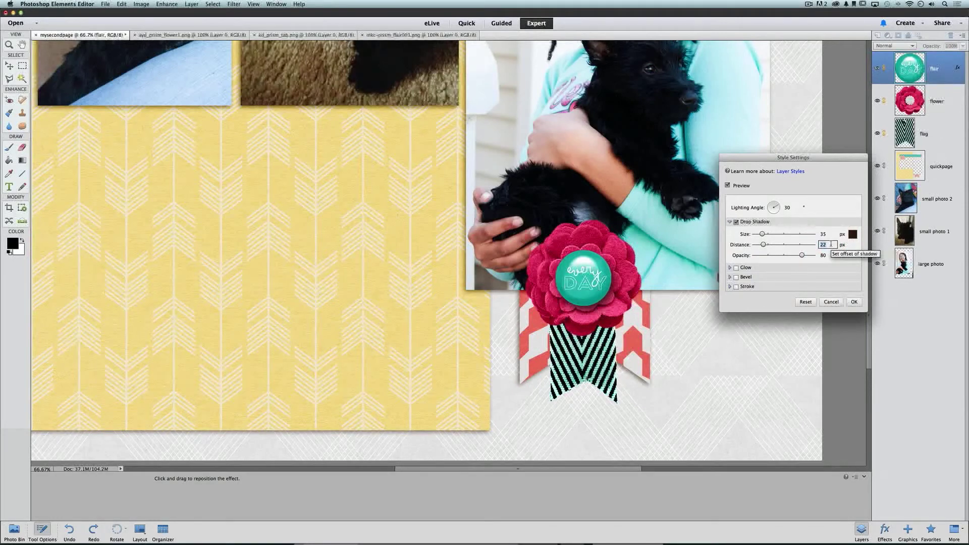
pyautogui.write('20')
pyautogui.click(821, 255)
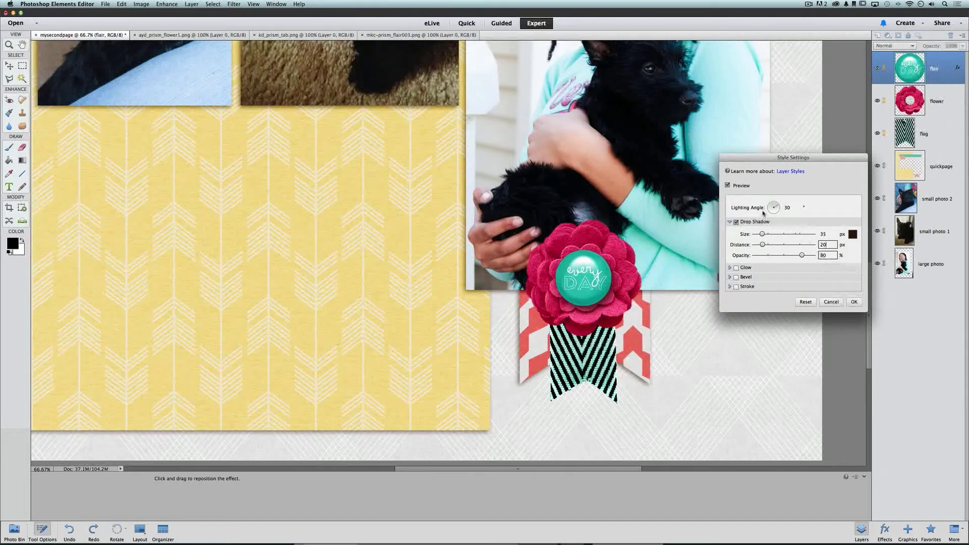
# Step: Set the lighting angle of the flair's drop shadow to 45° and apply the style settings
pyautogui.click(788, 207)
pyautogui.moveTo(777, 205); pyautogui.dragTo(769, 204)
pyautogui.write('120')
pyautogui.click(774, 207)
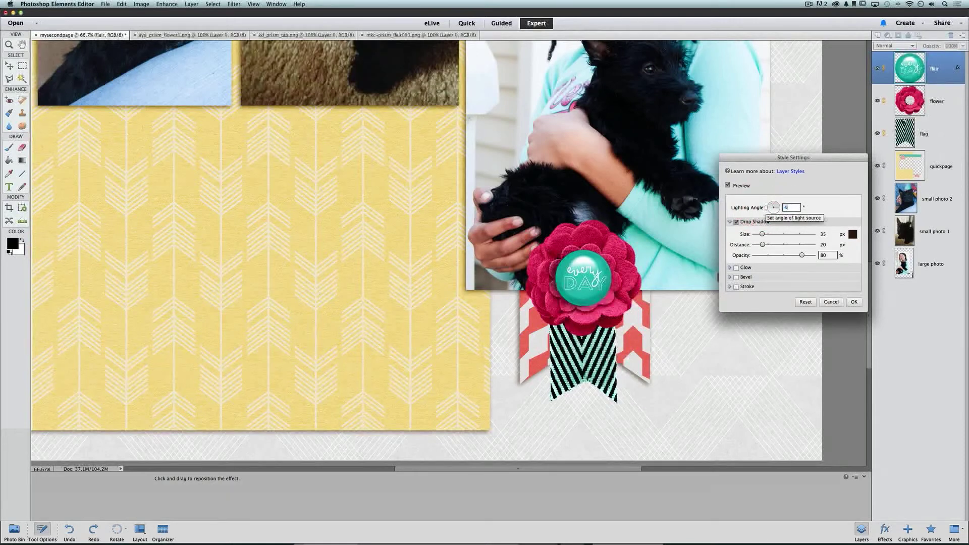
pyautogui.write('5')
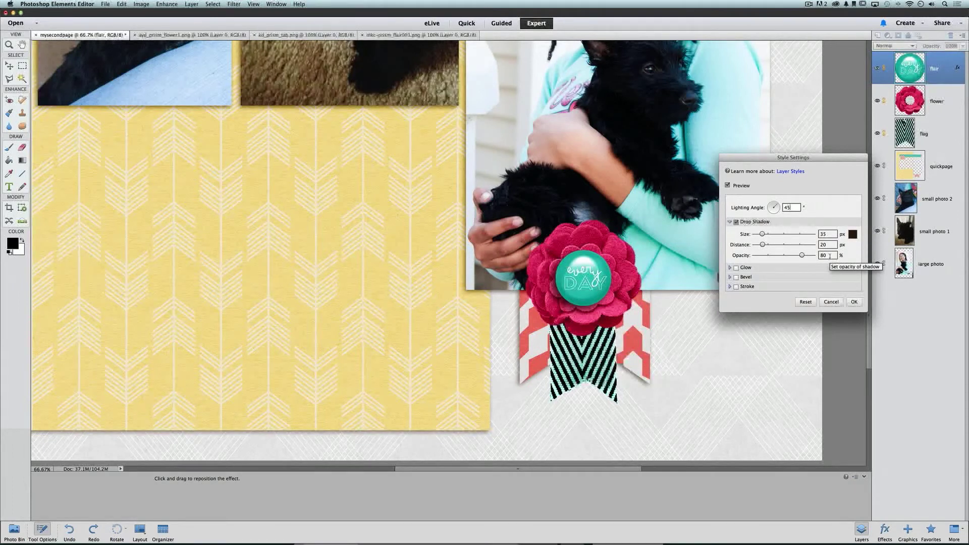
pyautogui.click(854, 301)
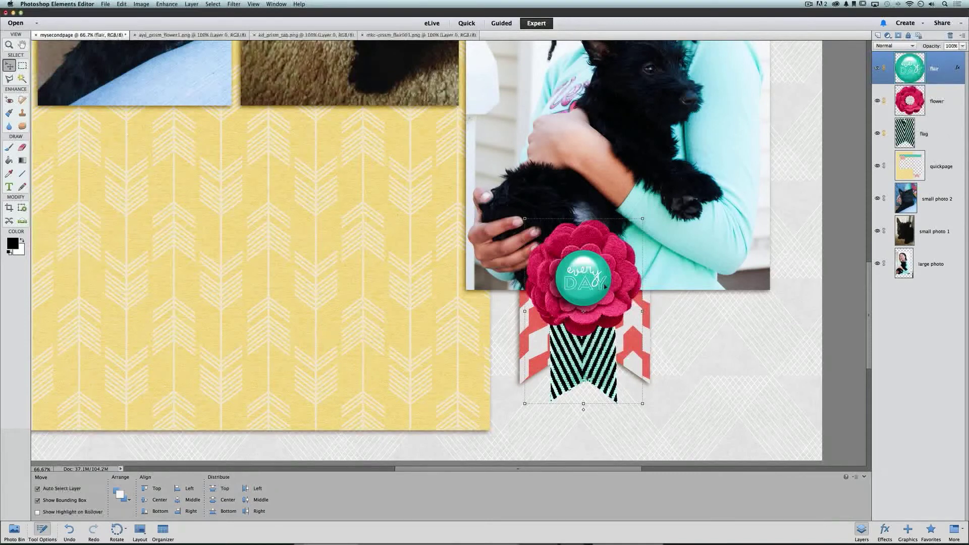
pyautogui.click(952, 102)
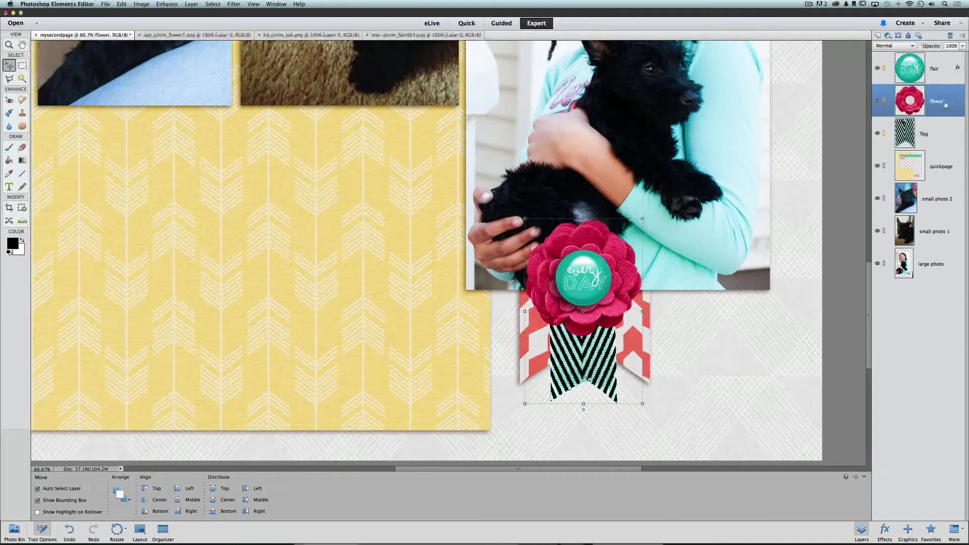
pyautogui.moveTo(945, 104); pyautogui.dragTo(930, 152)
pyautogui.doubleClick(953, 105)
# Step: Copy the layer style from the flair layer
pyautogui.click(943, 67)
pyautogui.rightClick(944, 62)
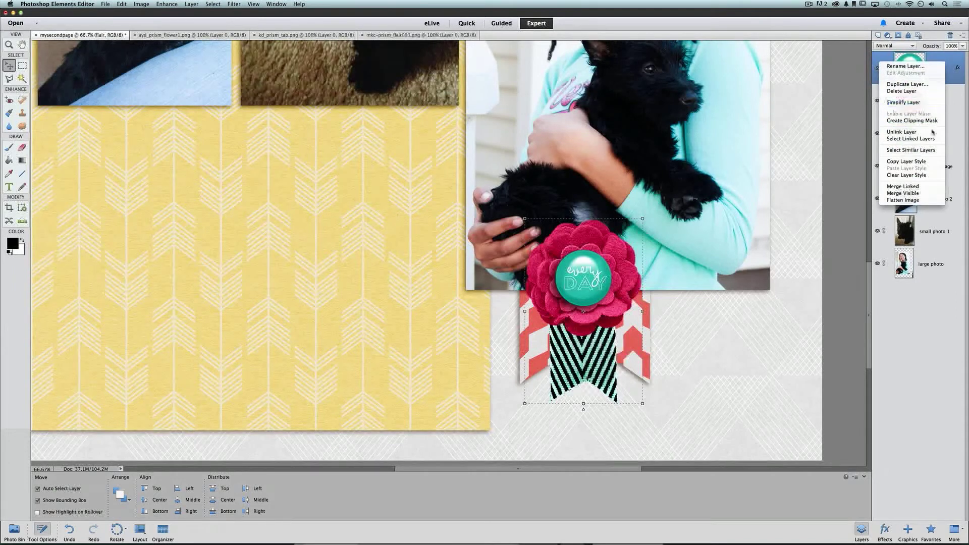
pyautogui.click(933, 69)
pyautogui.click(931, 162)
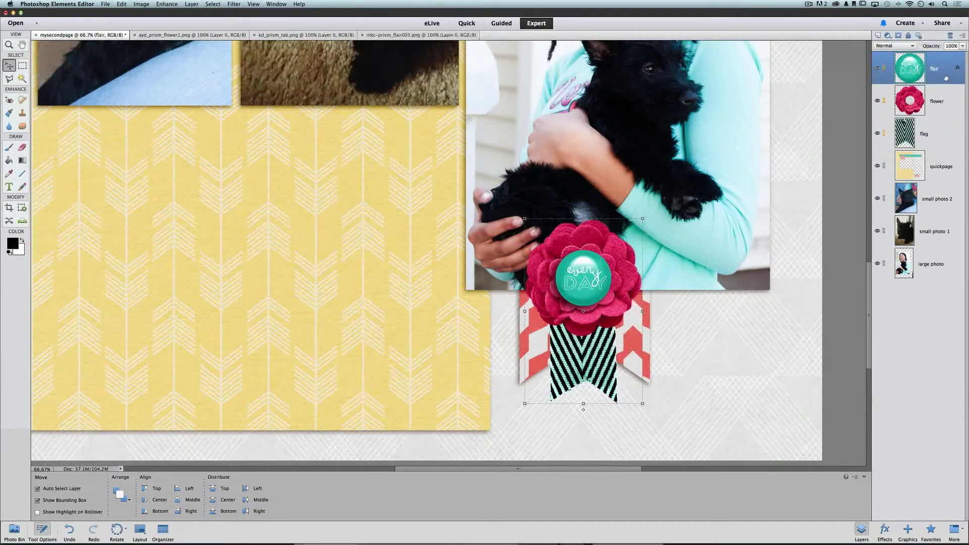
# Step: Paste the copied layer style onto the flower layer, undoing and redoing the paste once
pyautogui.click(951, 98)
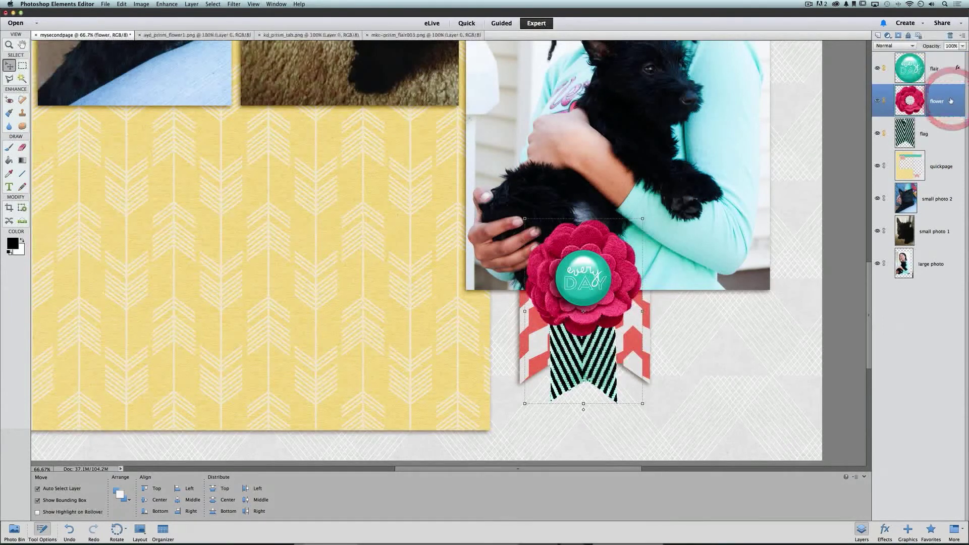
pyautogui.rightClick(949, 95)
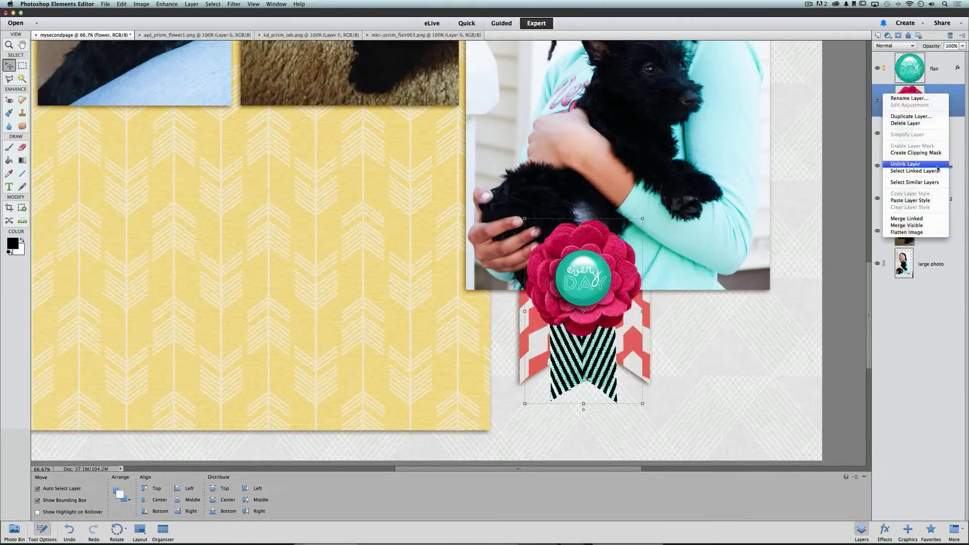
pyautogui.click(934, 201)
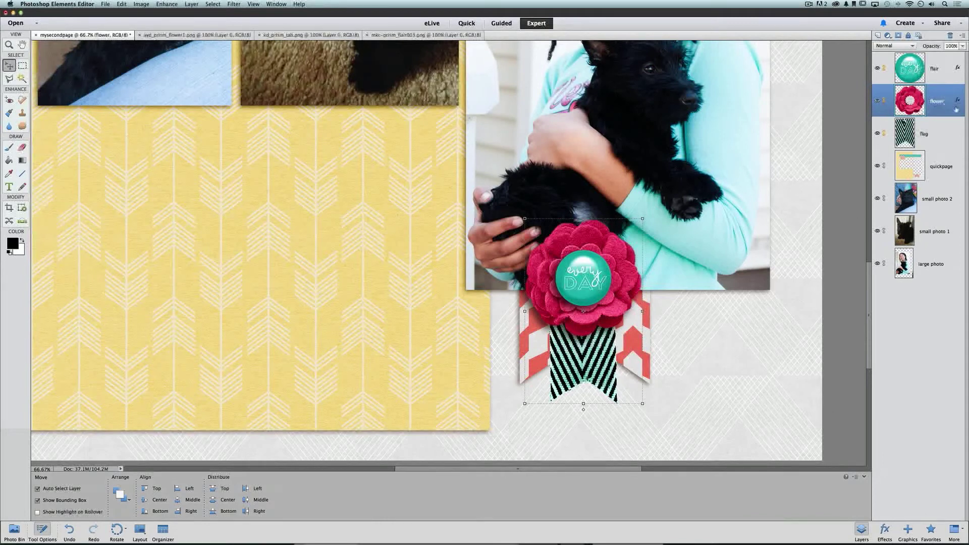
pyautogui.press('super+z')
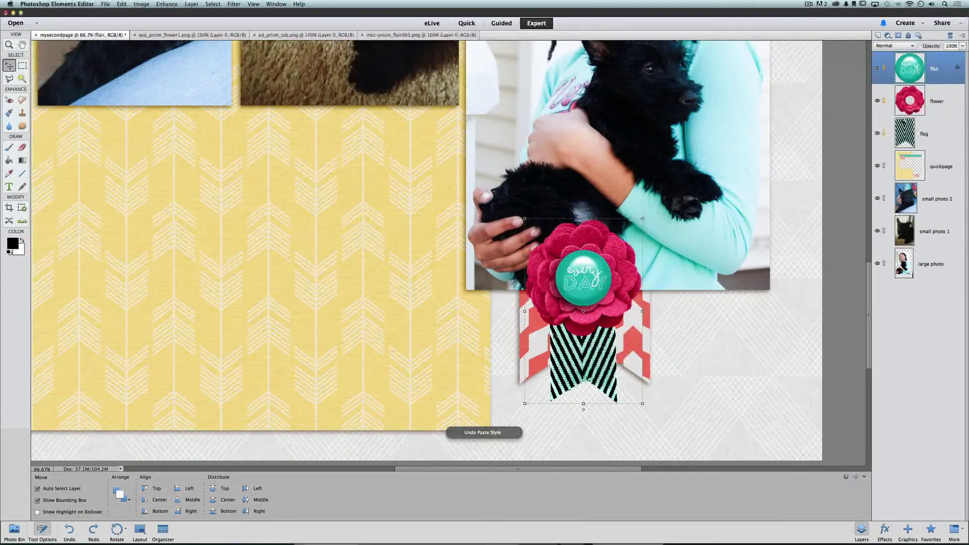
pyautogui.press('super+y')
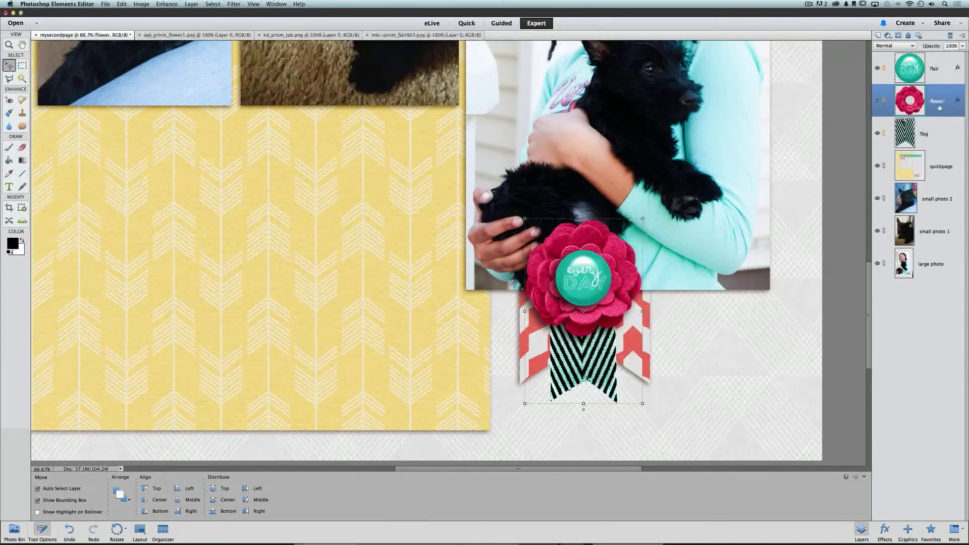
# Step: Set the flower's drop shadow size to 60 px and its distance to 40 px
pyautogui.doubleClick(957, 101)
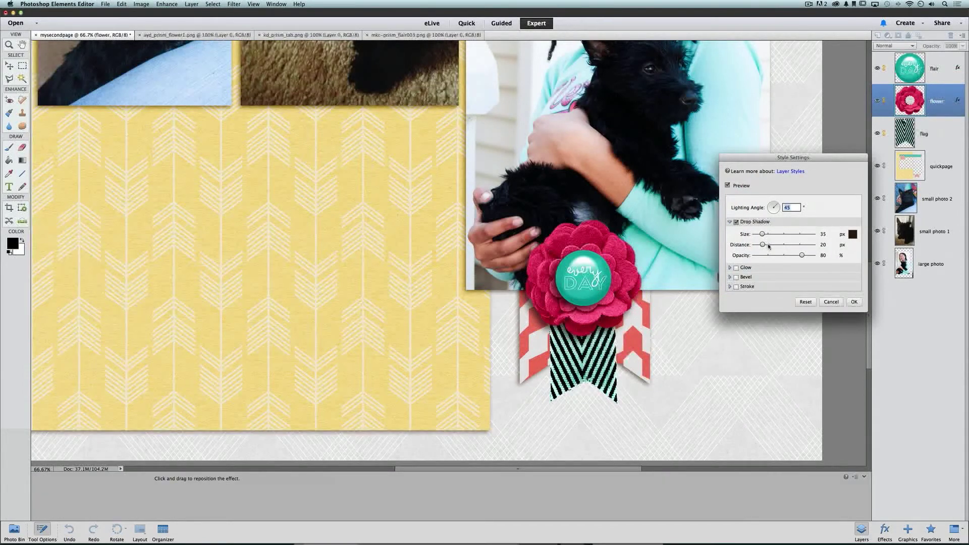
pyautogui.moveTo(762, 236)
pyautogui.mouseDown()
pyautogui.moveTo(771, 244)
pyautogui.moveTo(763, 233)
pyautogui.mouseUp()
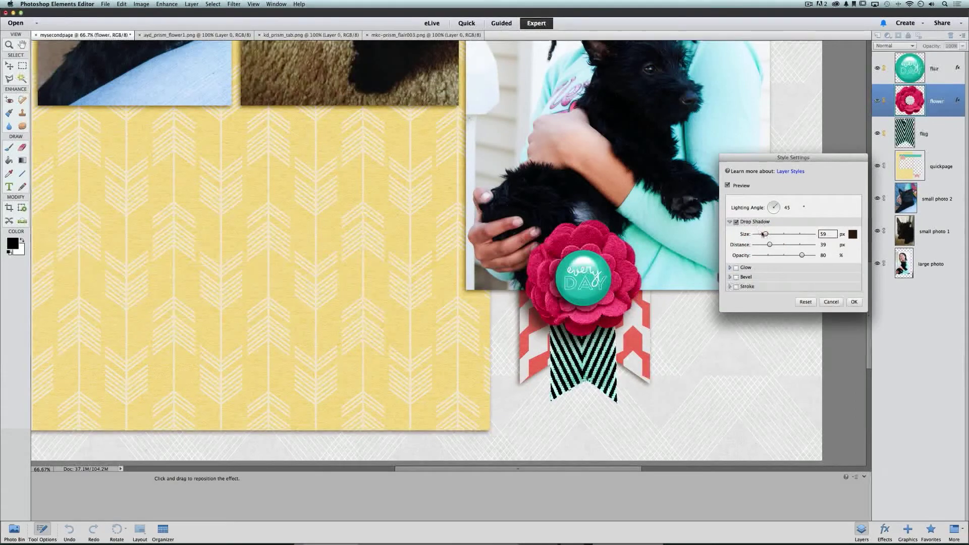
pyautogui.doubleClick(823, 234)
pyautogui.write('6')
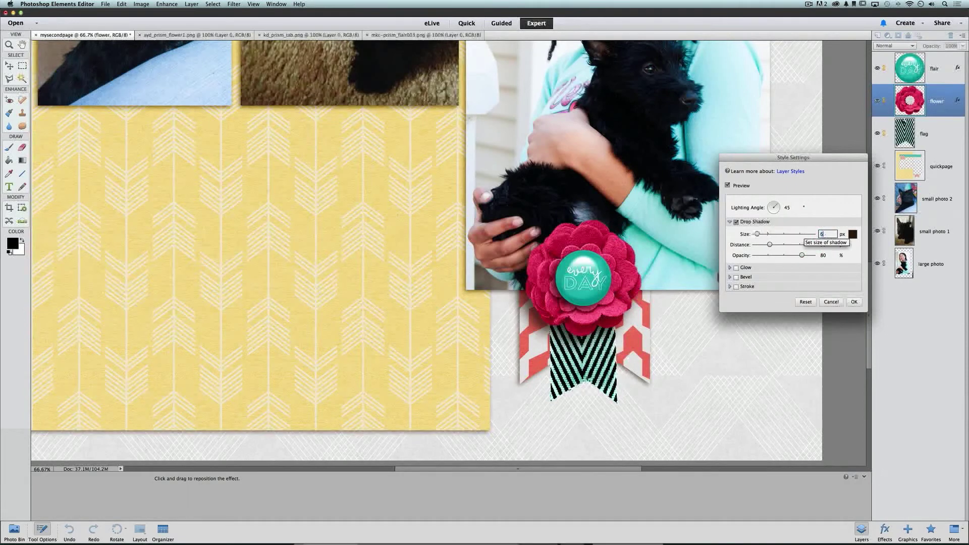
pyautogui.write('0')
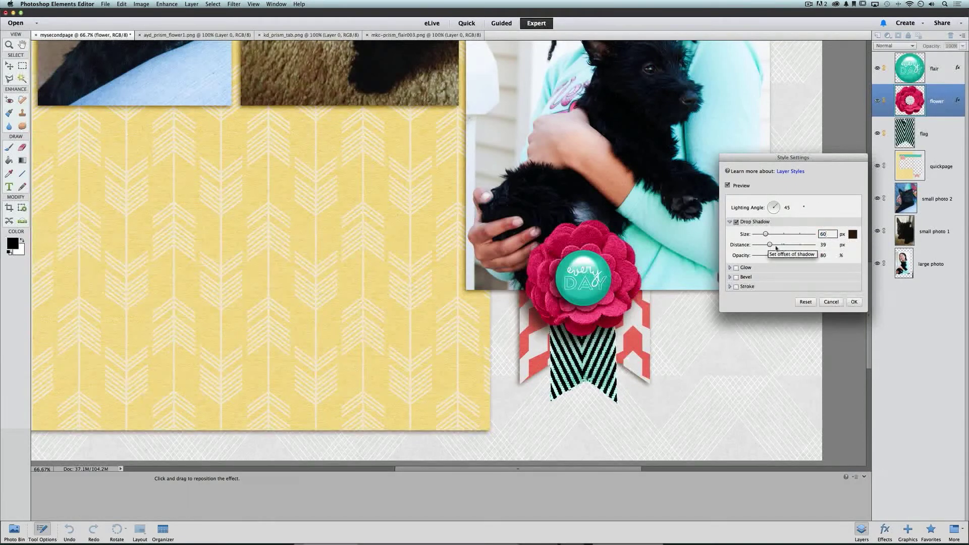
pyautogui.doubleClick(823, 244)
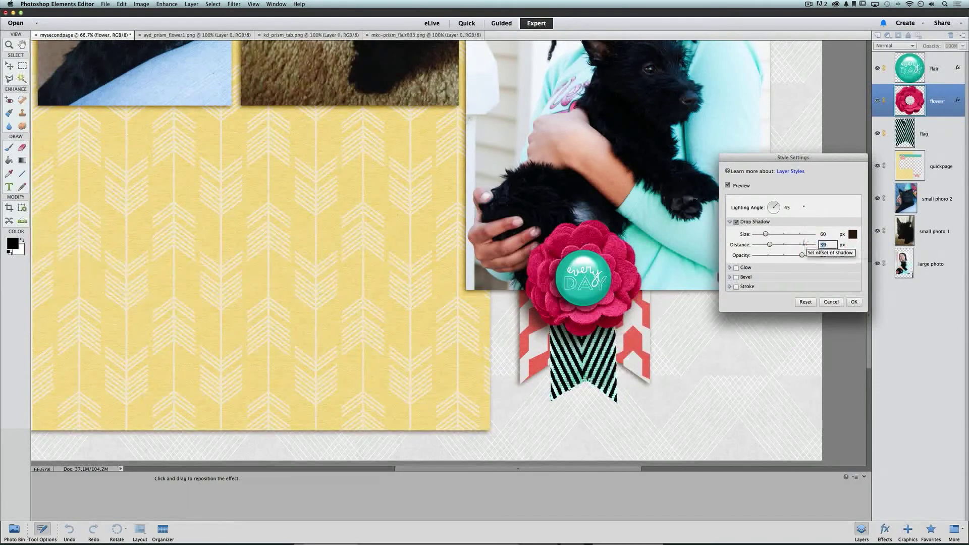
pyautogui.write('40')
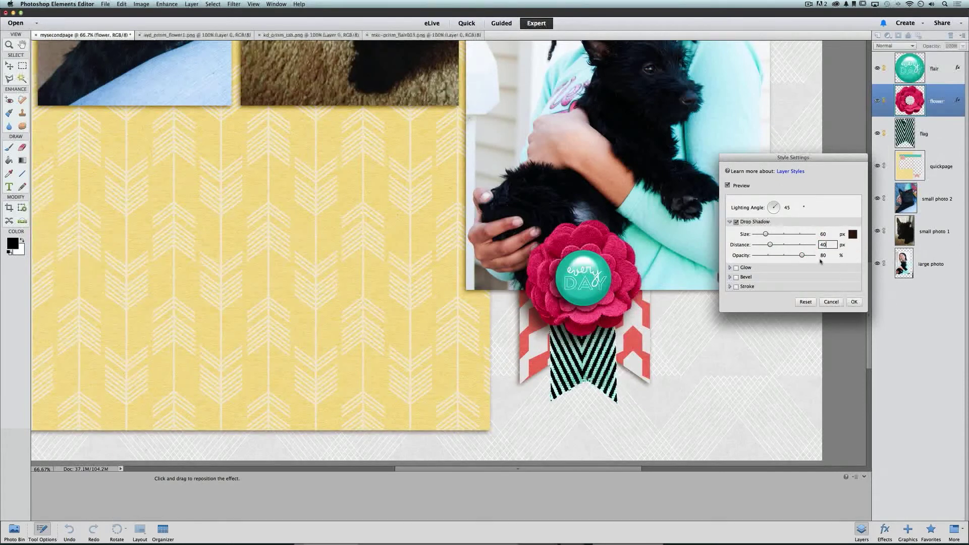
# Step: Accept the dark brown shadow color #2f1a0b for the flower and apply its style settings
pyautogui.click(853, 234)
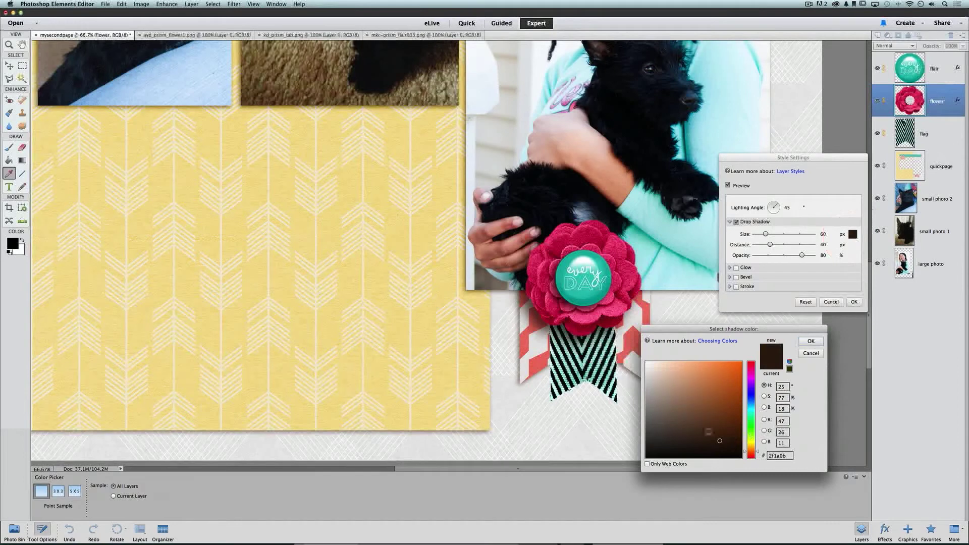
pyautogui.click(811, 342)
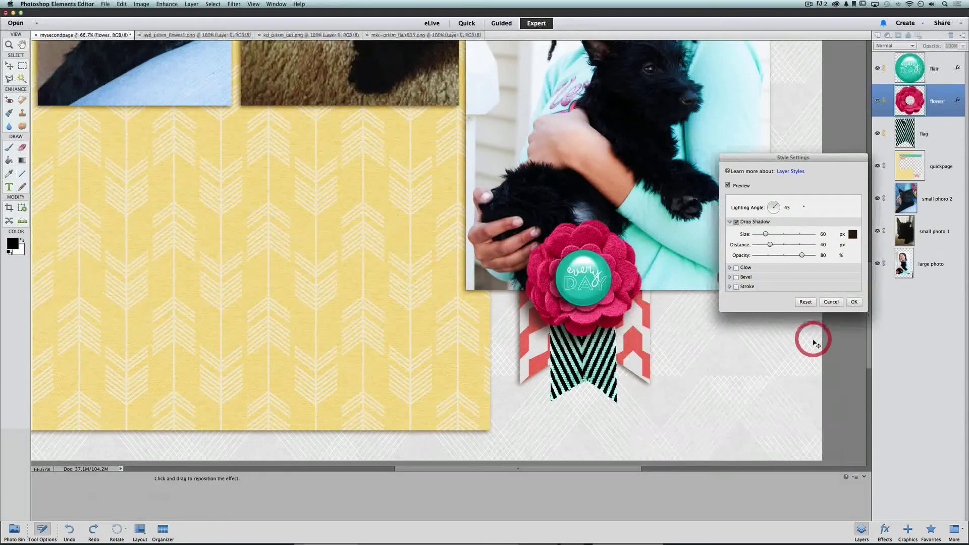
pyautogui.click(854, 301)
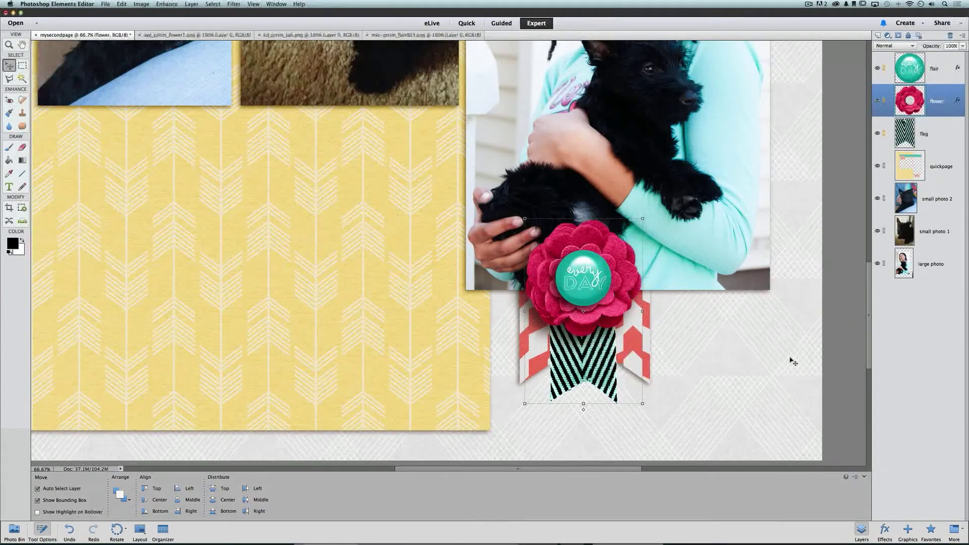
# Step: Copy the layer style from the flair layer and paste it onto the flag layer
pyautogui.rightClick(941, 89)
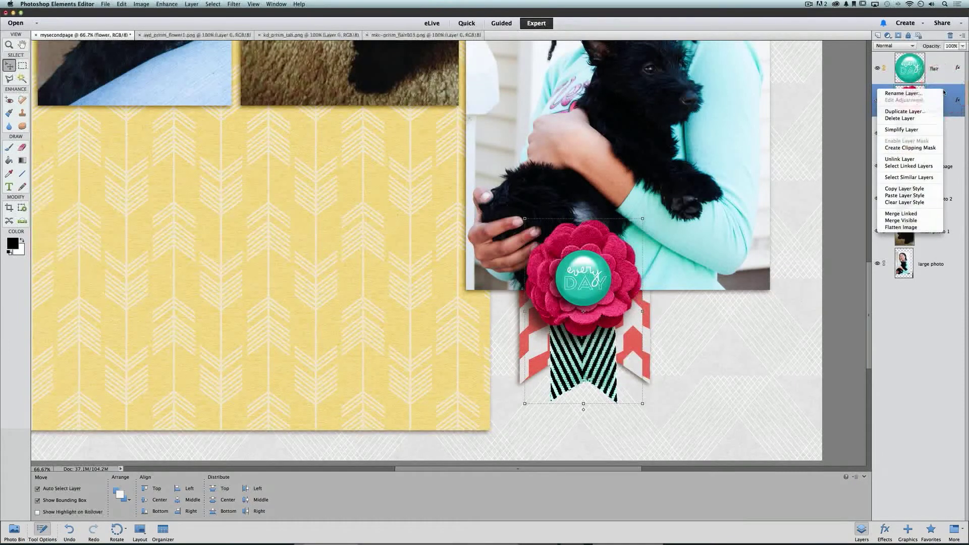
pyautogui.click(944, 94)
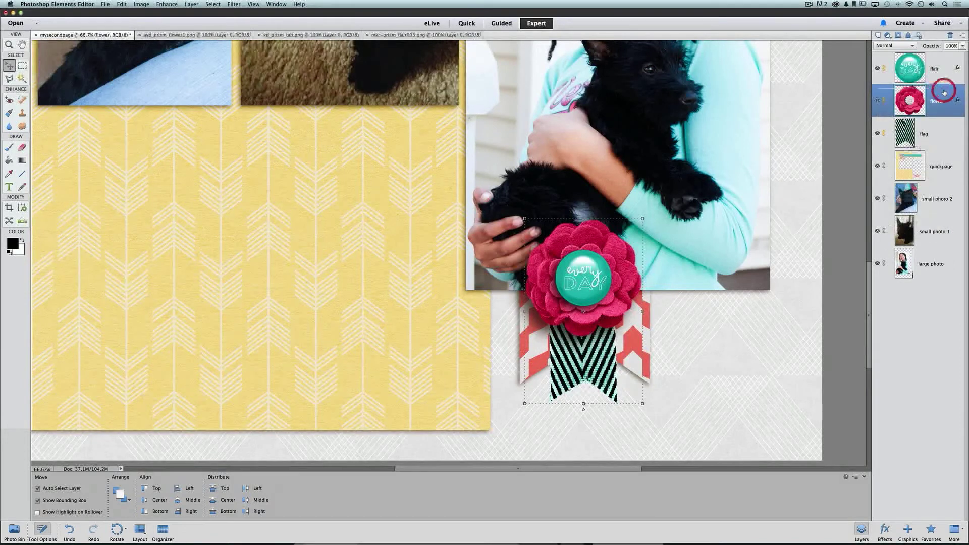
pyautogui.click(944, 66)
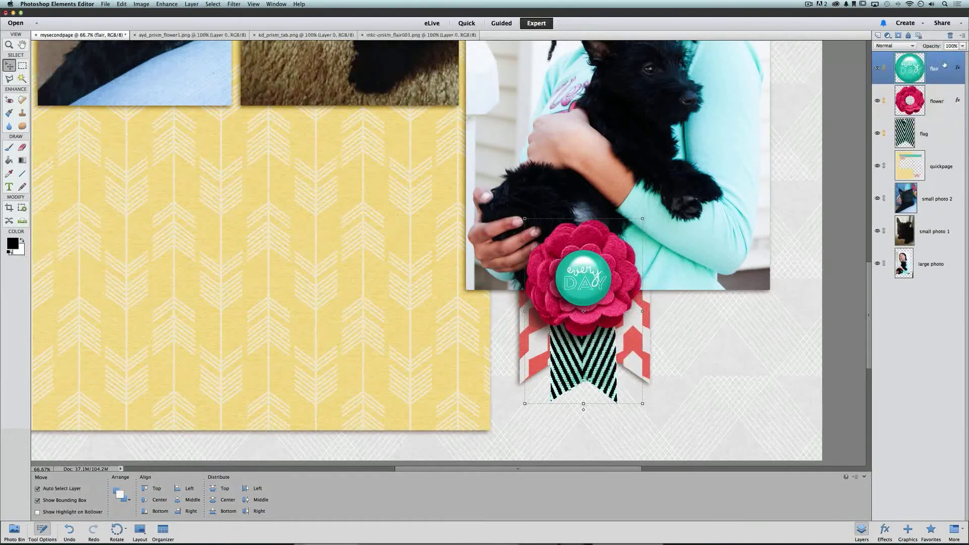
pyautogui.rightClick(946, 62)
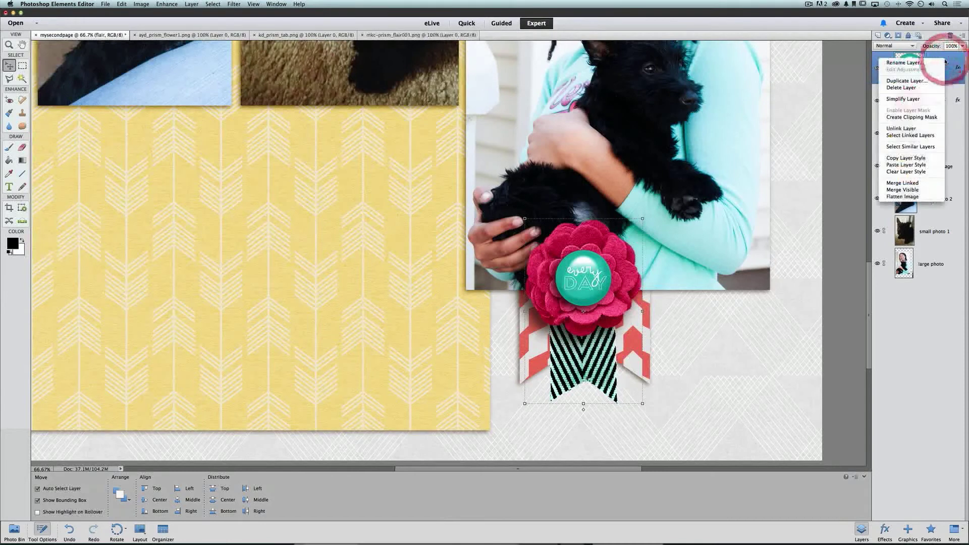
pyautogui.click(934, 160)
pyautogui.click(942, 131)
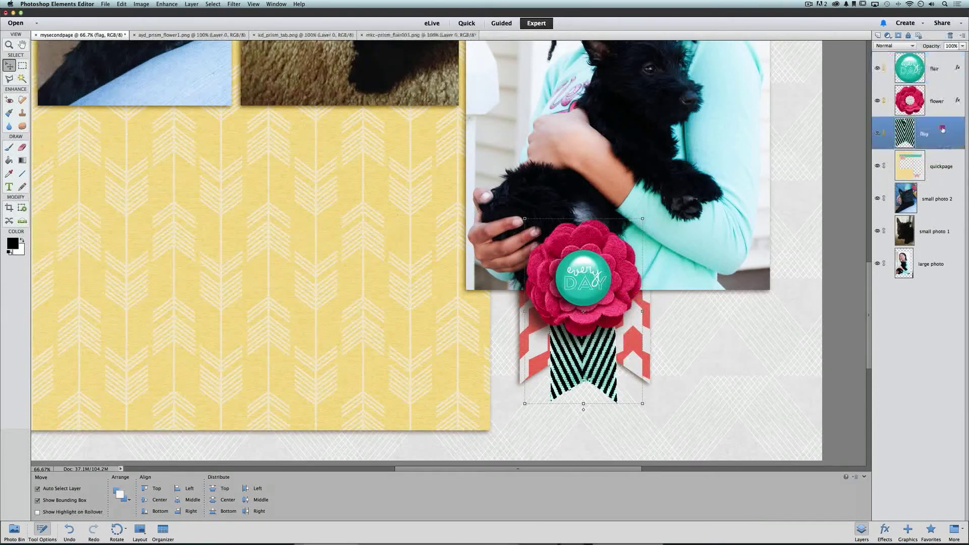
pyautogui.rightClick(943, 131)
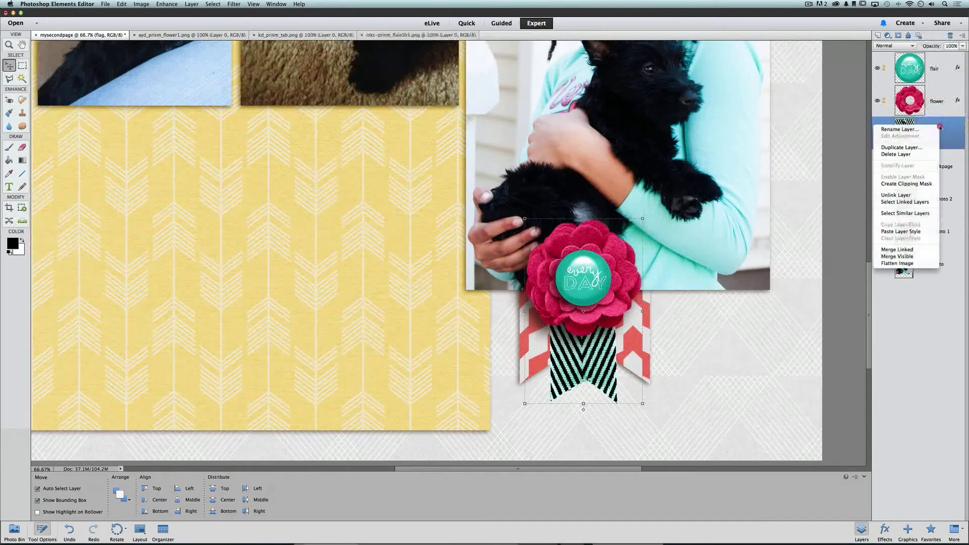
pyautogui.click(925, 232)
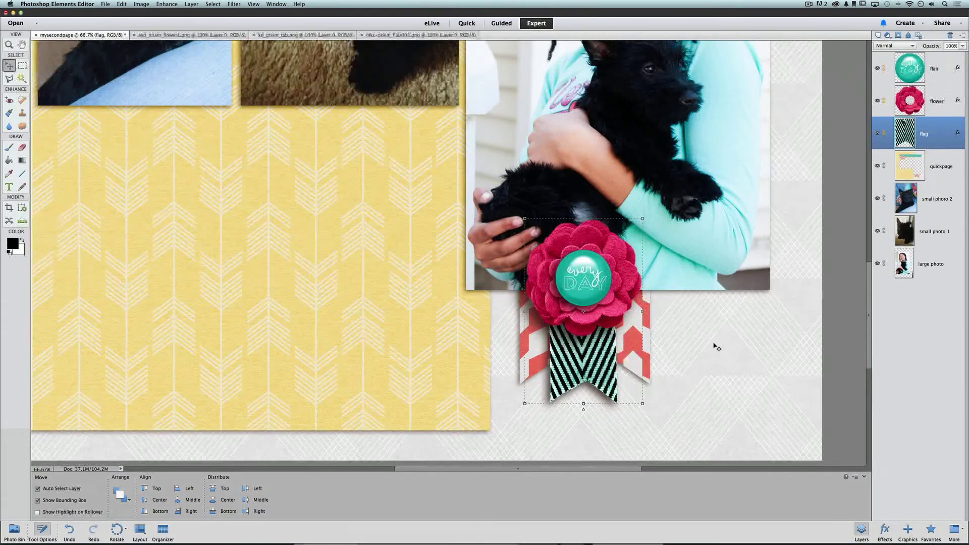
# Step: Review the drop shadow settings pasted onto the flag layer and view the whole page
pyautogui.doubleClick(958, 134)
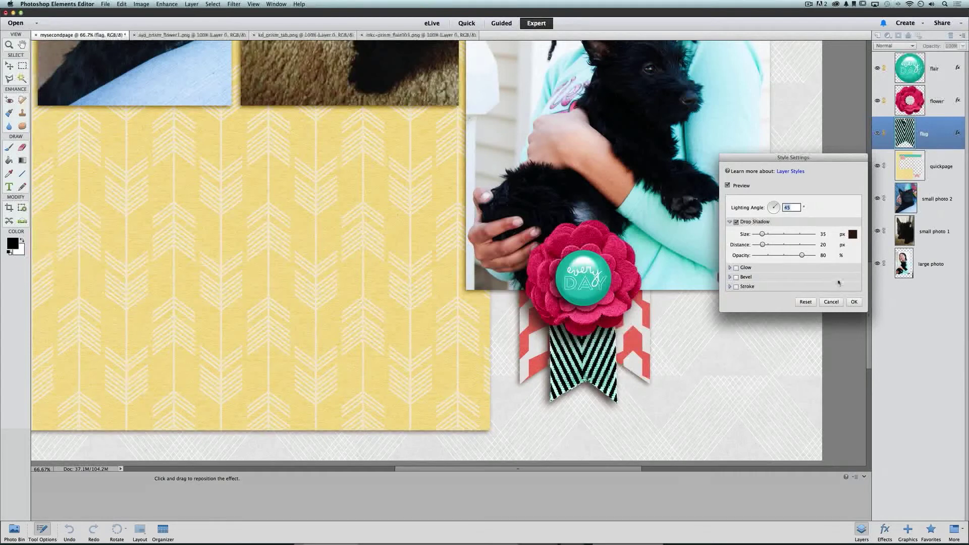
pyautogui.click(854, 302)
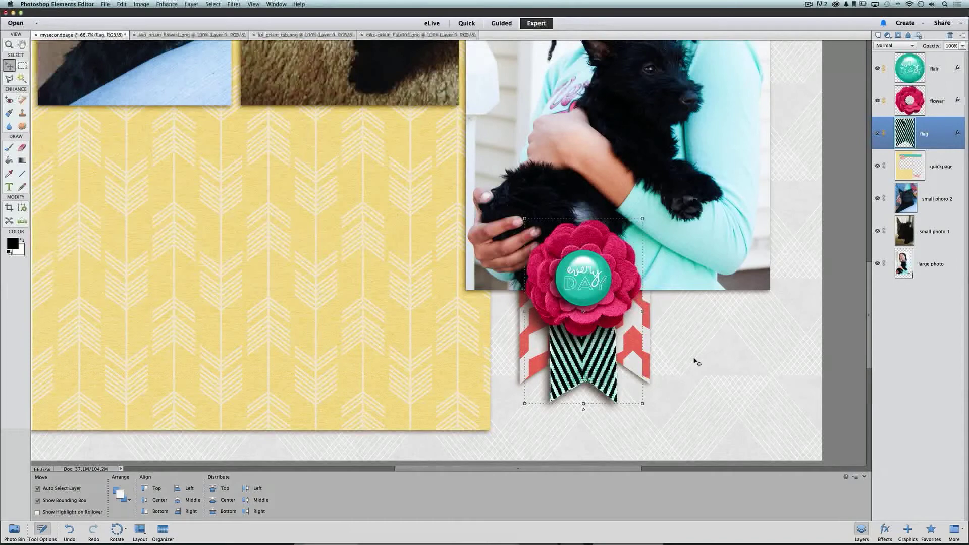
pyautogui.press('super+0')
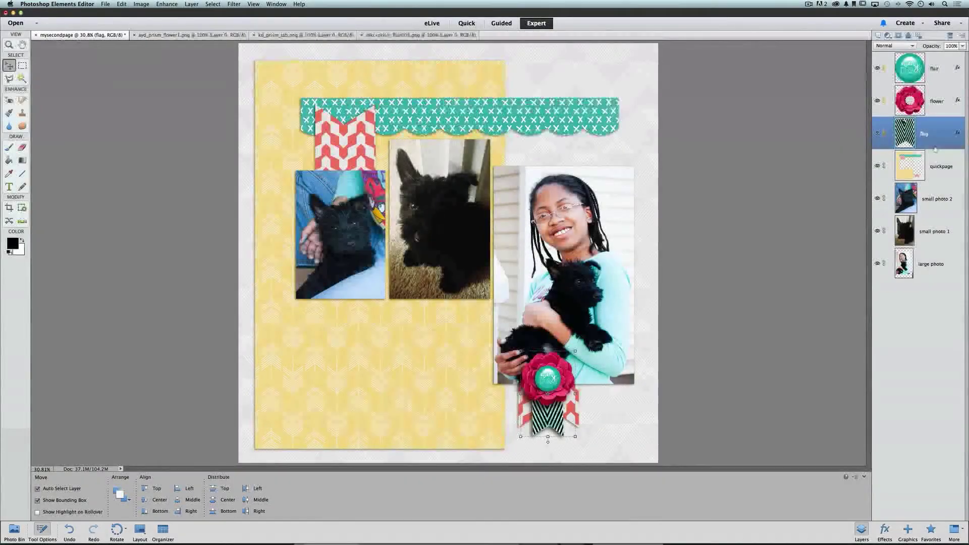
# Step: Set the horizontal Type tool's text color to Pure Magenta Red, with the flair layer active
pyautogui.click(940, 62)
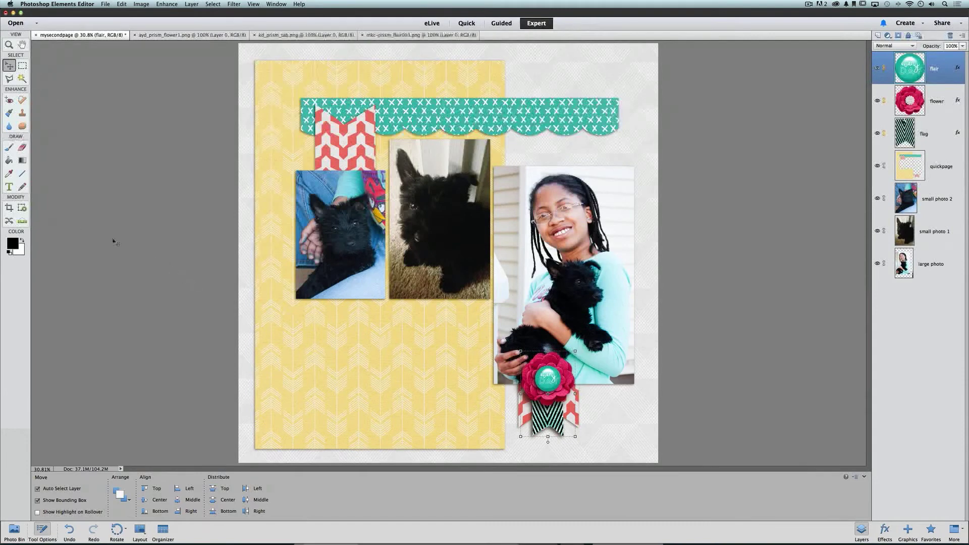
pyautogui.click(9, 187)
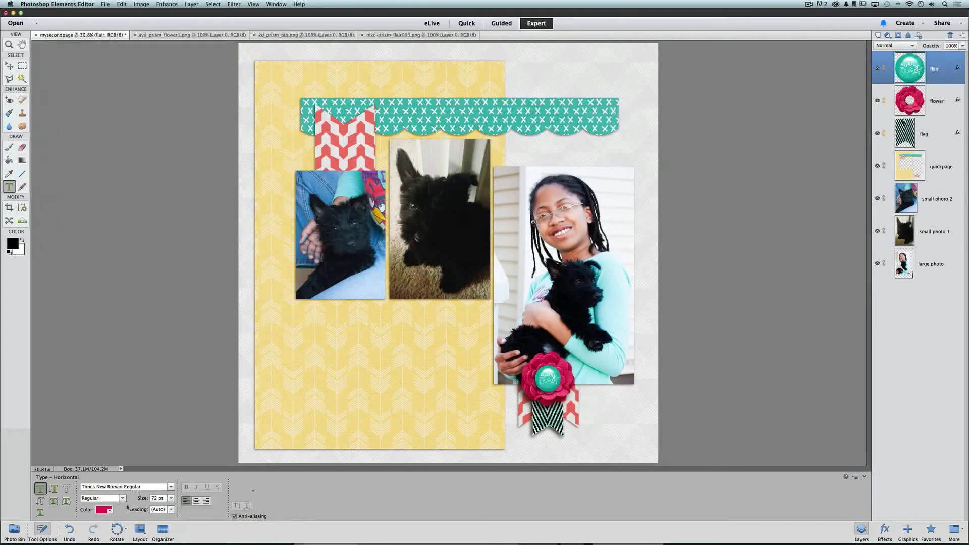
pyautogui.click(106, 509)
pyautogui.scroll(-2, 120, 460)
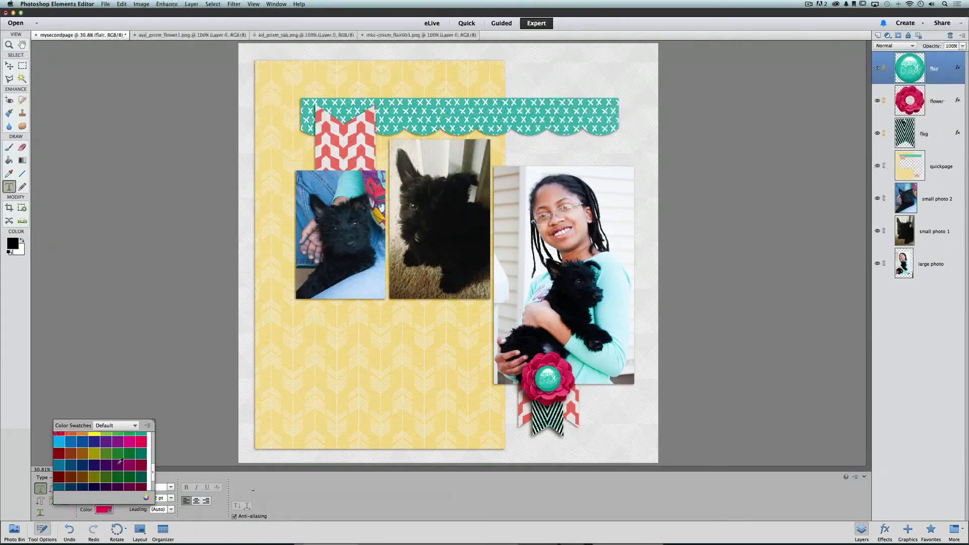
pyautogui.scroll(3, 120, 460)
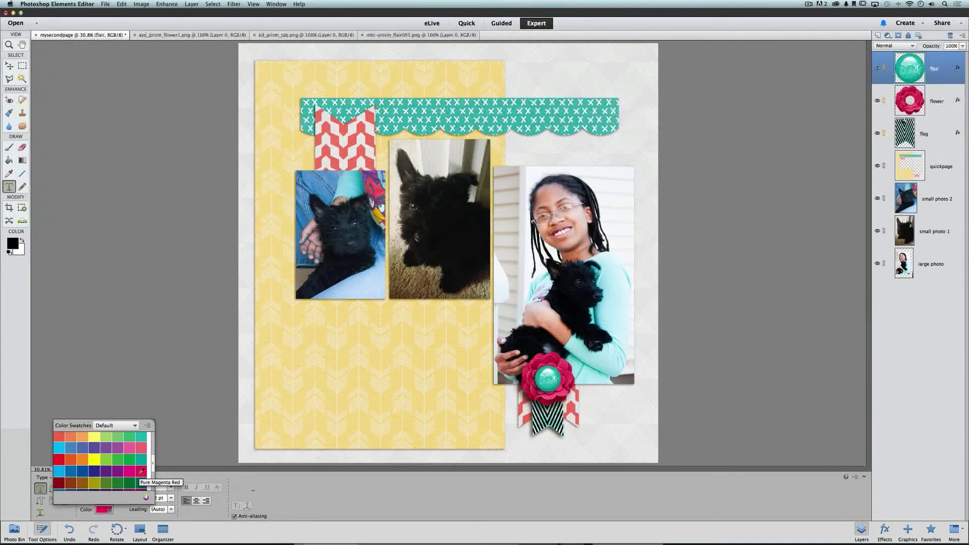
pyautogui.click(142, 471)
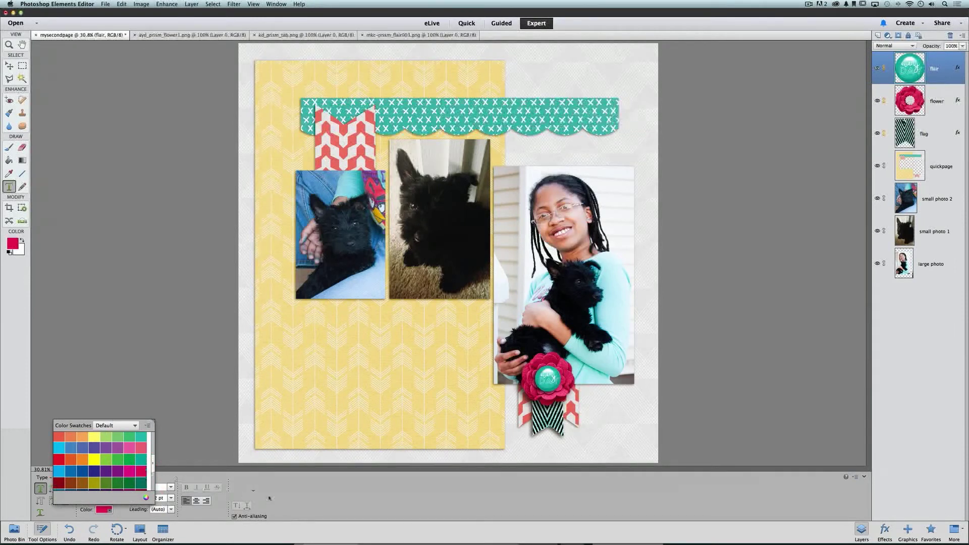
pyautogui.click(269, 498)
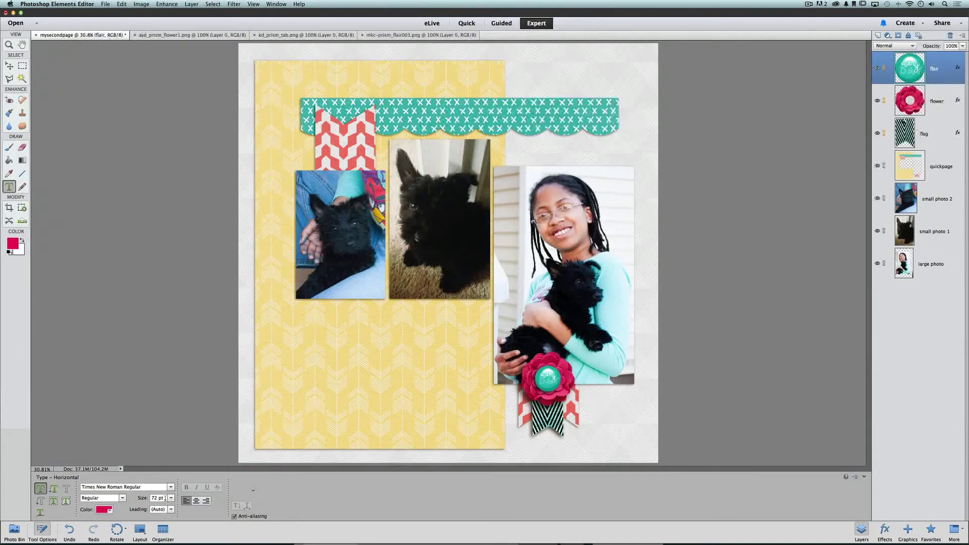
# Step: Add the title text "puppy love" and position it just beneath the two small photos
pyautogui.click(299, 315)
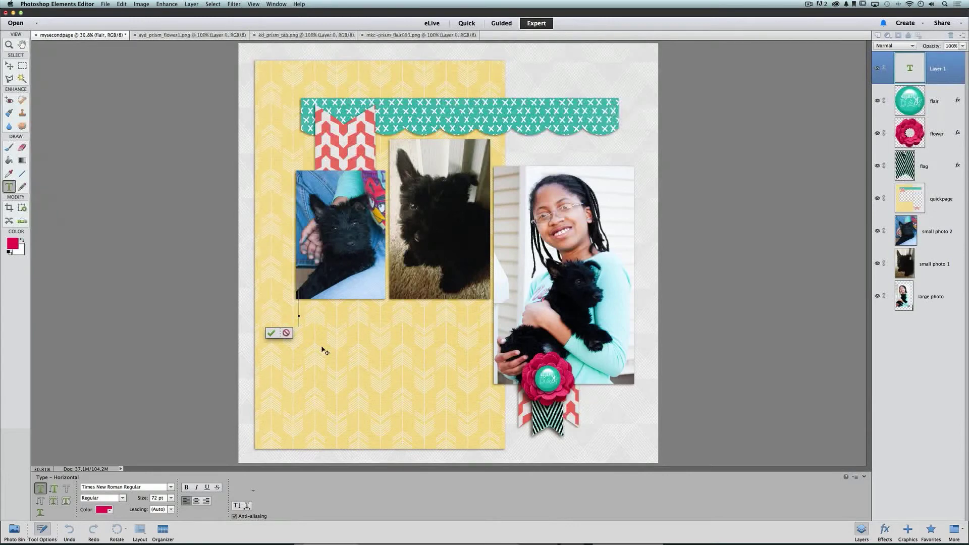
pyautogui.write('puppy')
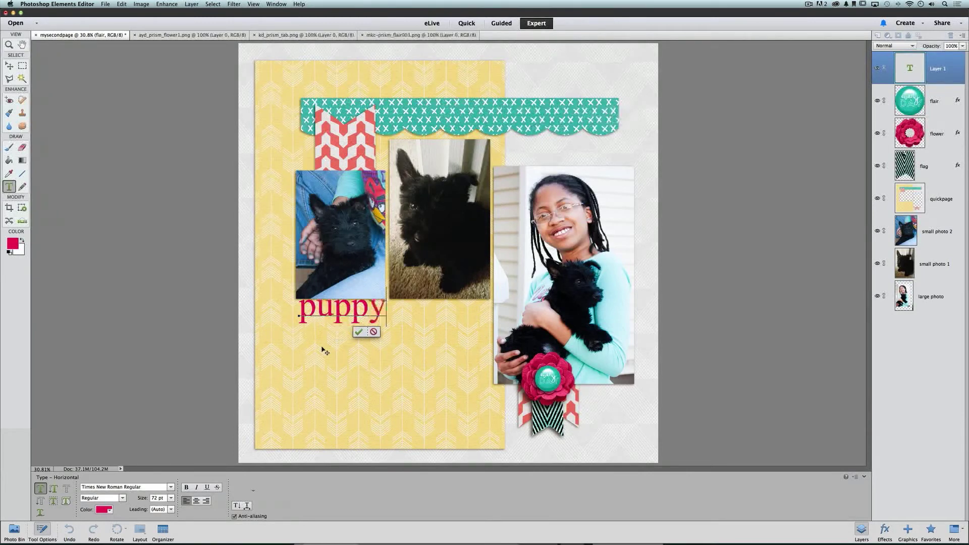
pyautogui.write(' love')
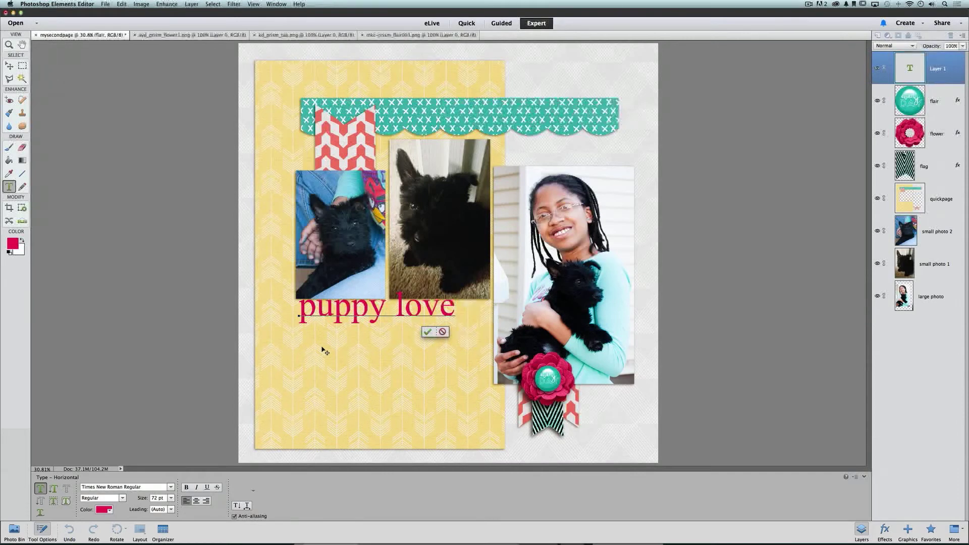
pyautogui.click(427, 331)
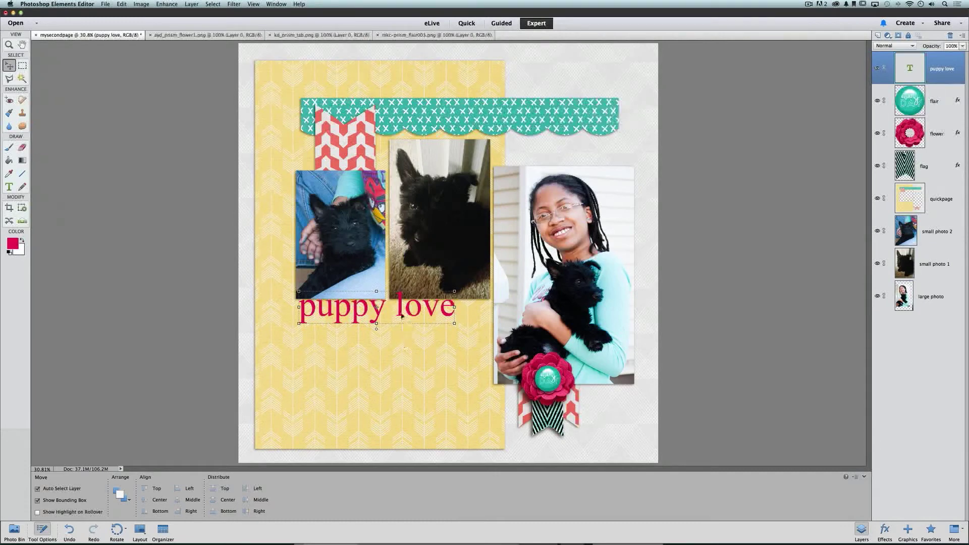
pyautogui.moveTo(402, 312); pyautogui.dragTo(416, 327)
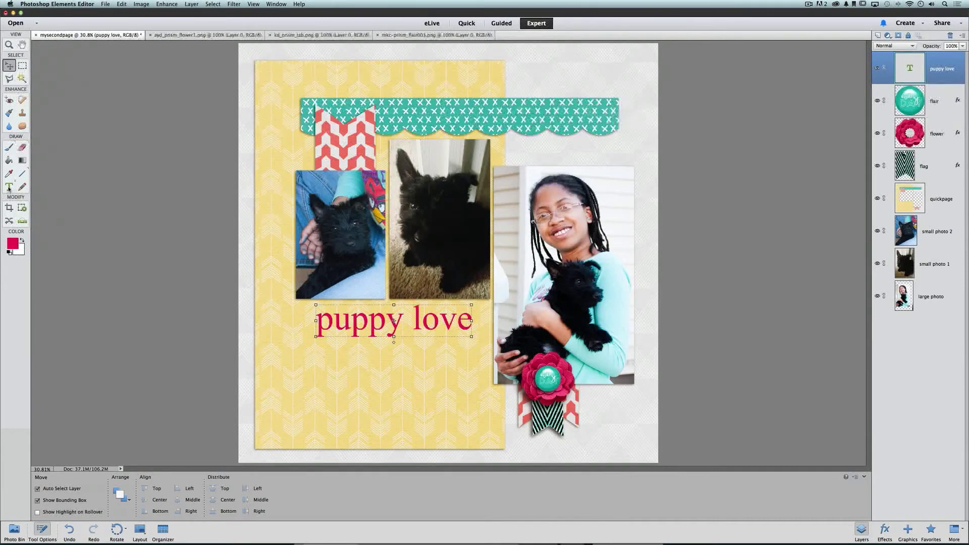
# Step: Change the title's font to Impact Regular
pyautogui.click(8, 187)
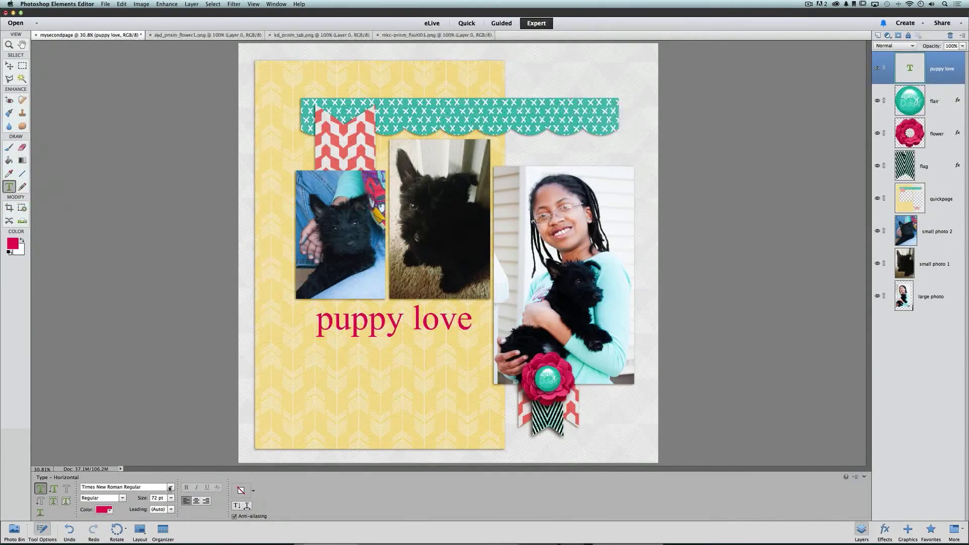
pyautogui.click(171, 488)
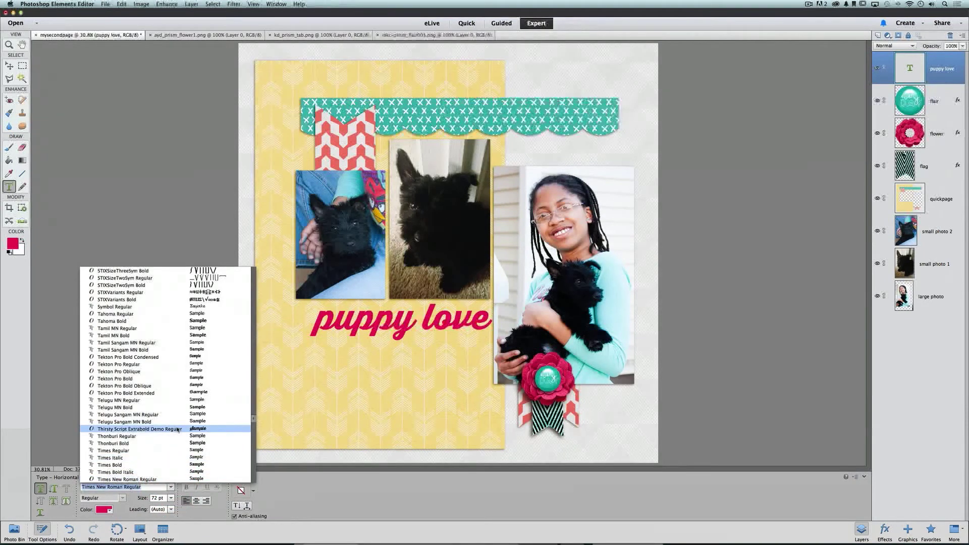
pyautogui.scroll(10, 177, 429)
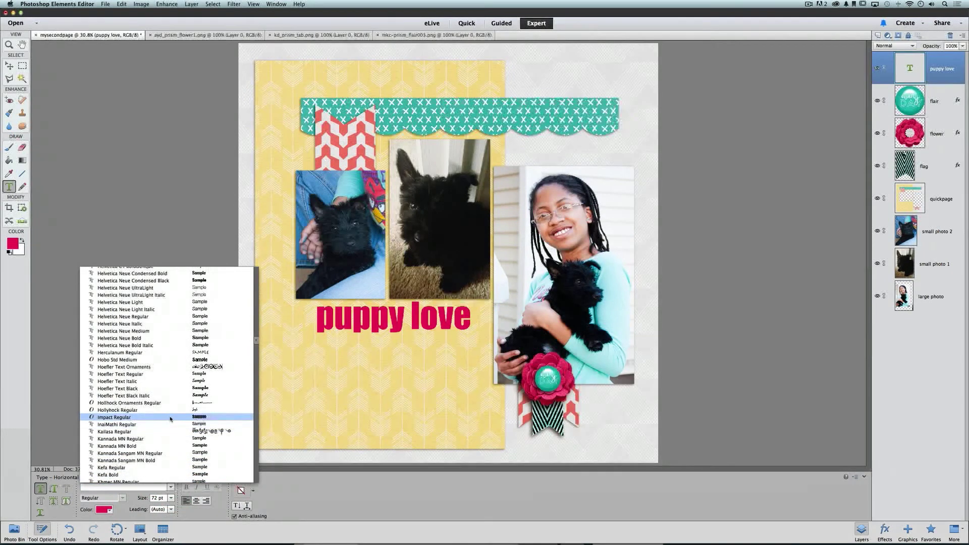
pyautogui.click(170, 417)
# Step: Retype the title in capitals as "PUPPY LOVE" and shift it slightly down and to the left beneath the small photos
pyautogui.moveTo(316, 318); pyautogui.dragTo(541, 319)
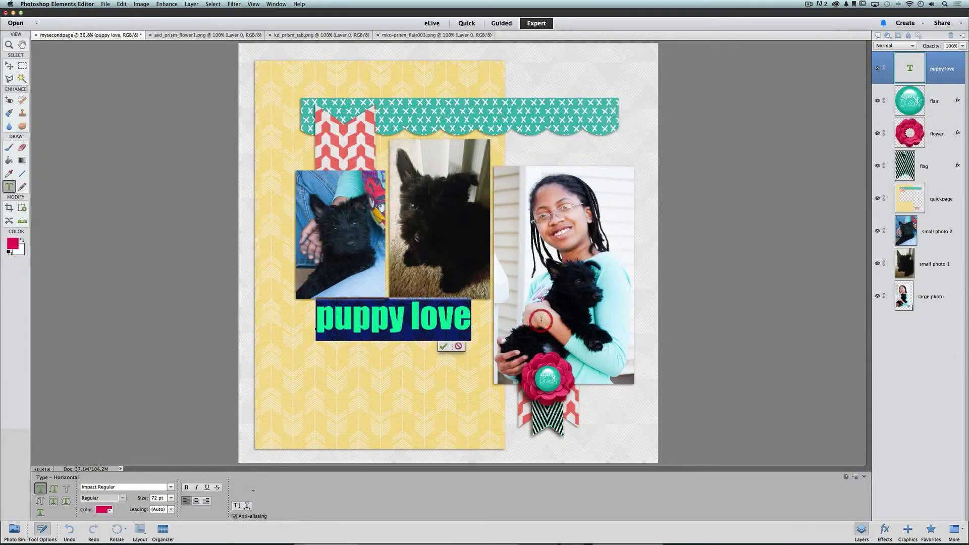
pyautogui.write('pu')
pyautogui.press('BackSpace')
pyautogui.press('BackSpace')
pyautogui.write('P')
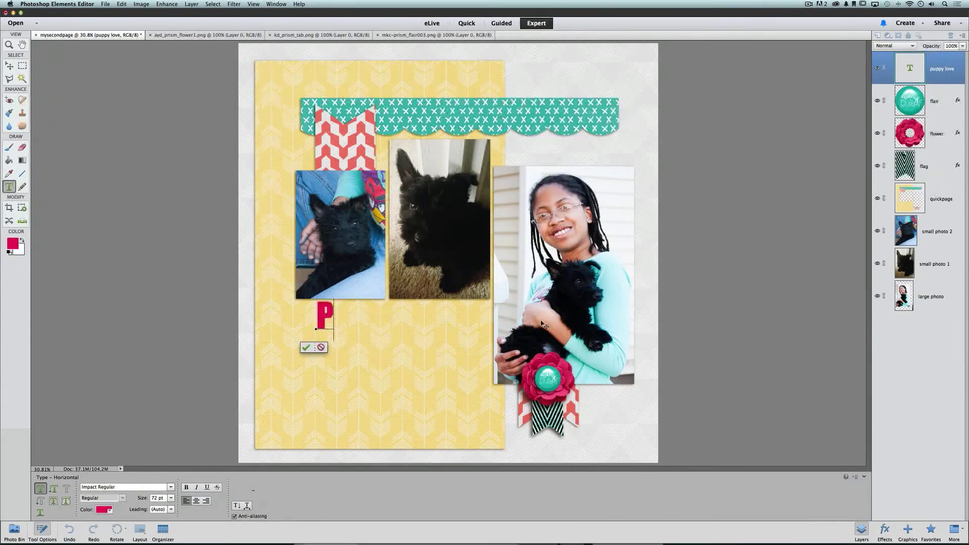
pyautogui.write('UPPY LOVE')
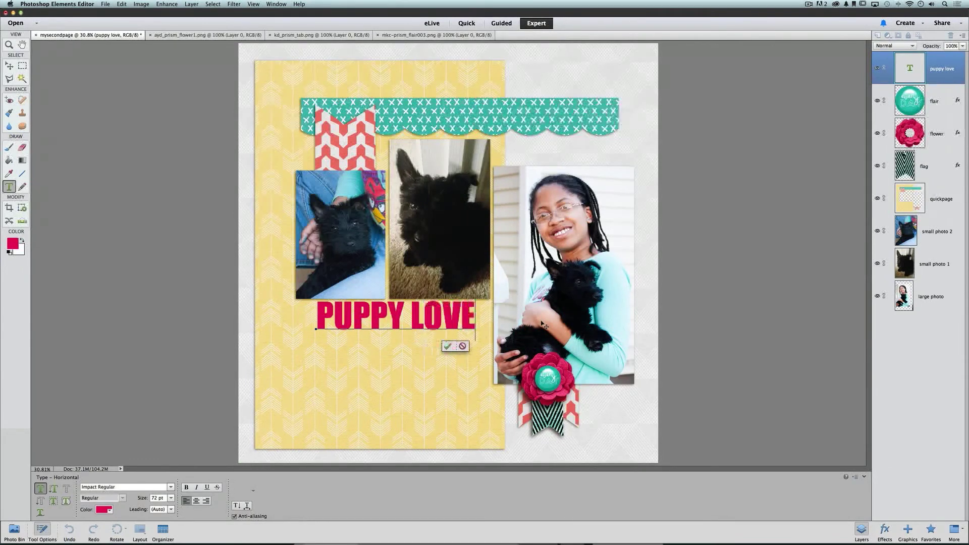
pyautogui.click(447, 347)
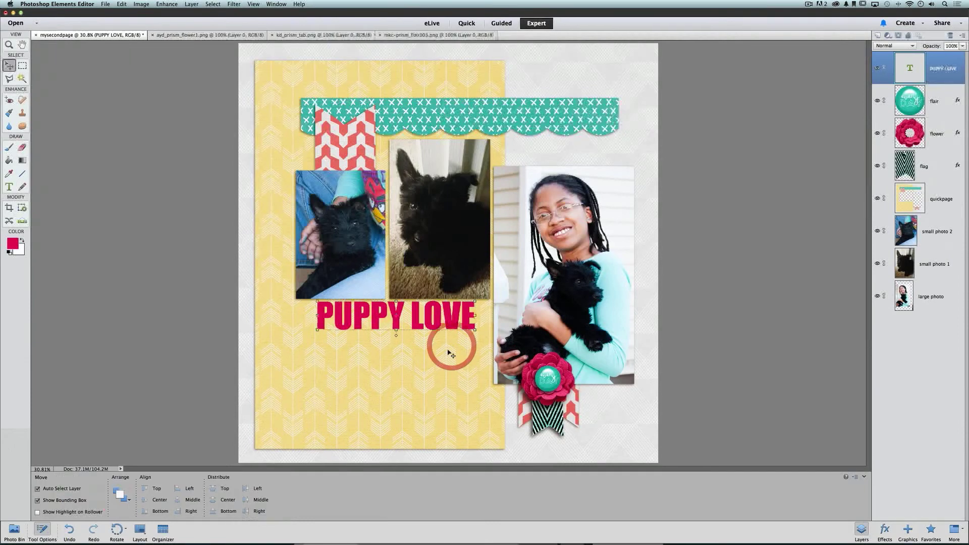
pyautogui.moveTo(455, 327); pyautogui.dragTo(446, 332)
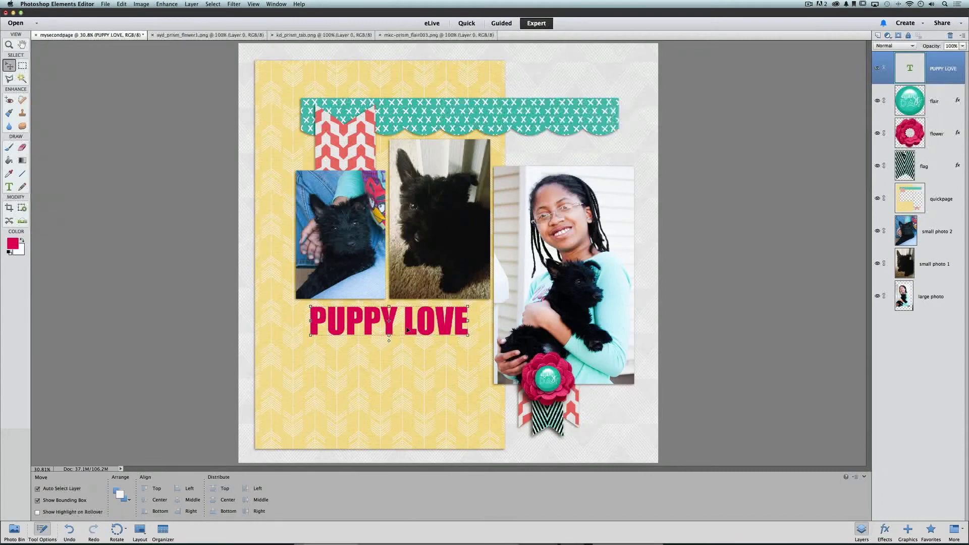
# Step: Select only the word LOVE in the title text for editing with the Type tool
pyautogui.press('t')
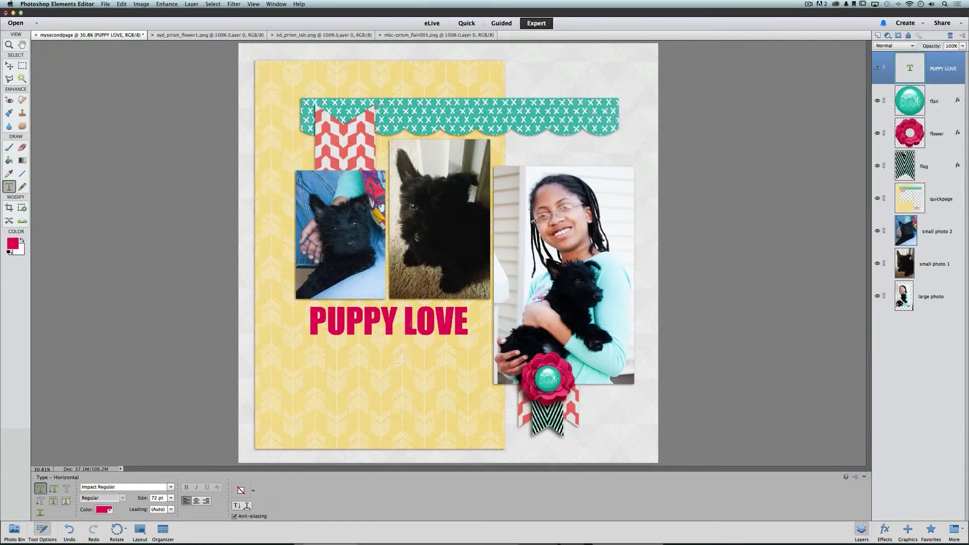
pyautogui.press('super+equal')
pyautogui.press('super+equal')
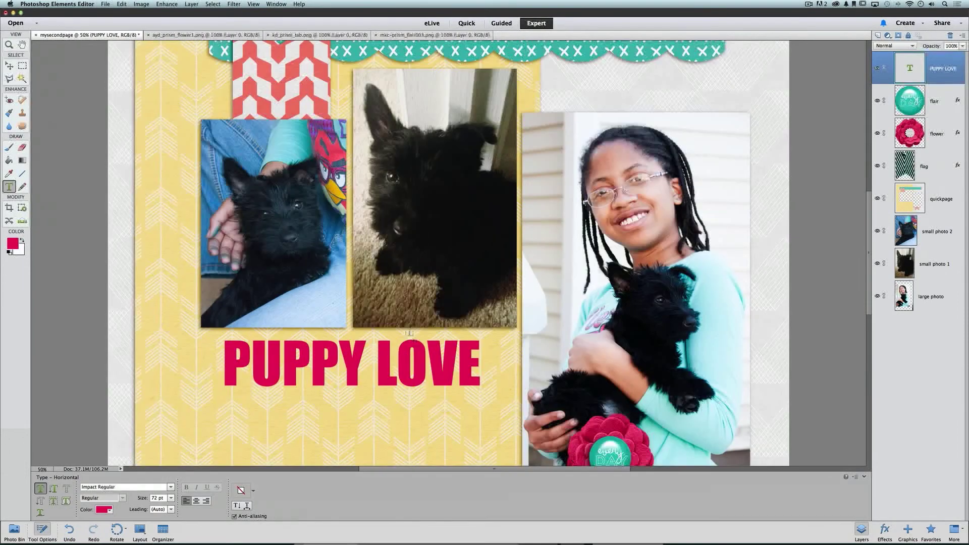
pyautogui.scroll(-5, 409, 333)
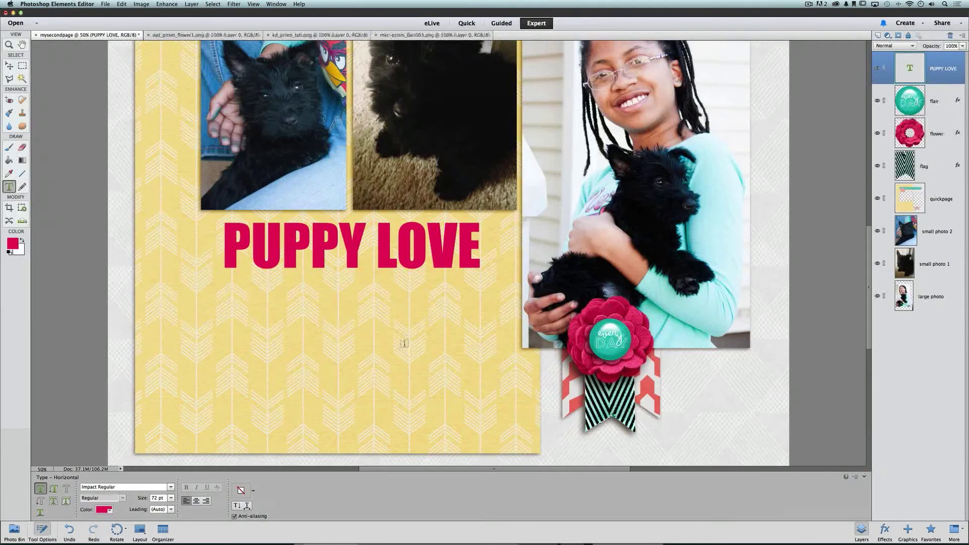
pyautogui.click(376, 244)
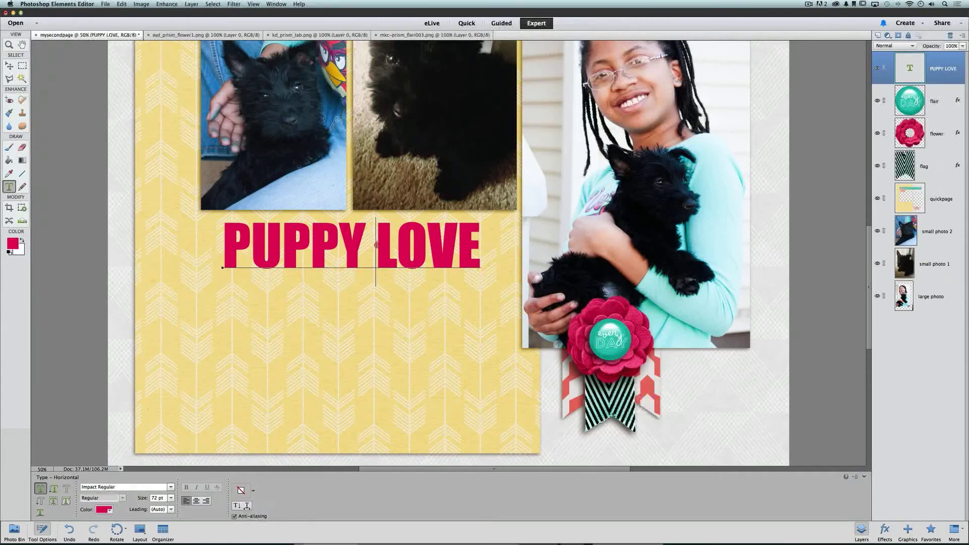
pyautogui.moveTo(376, 244); pyautogui.dragTo(483, 249)
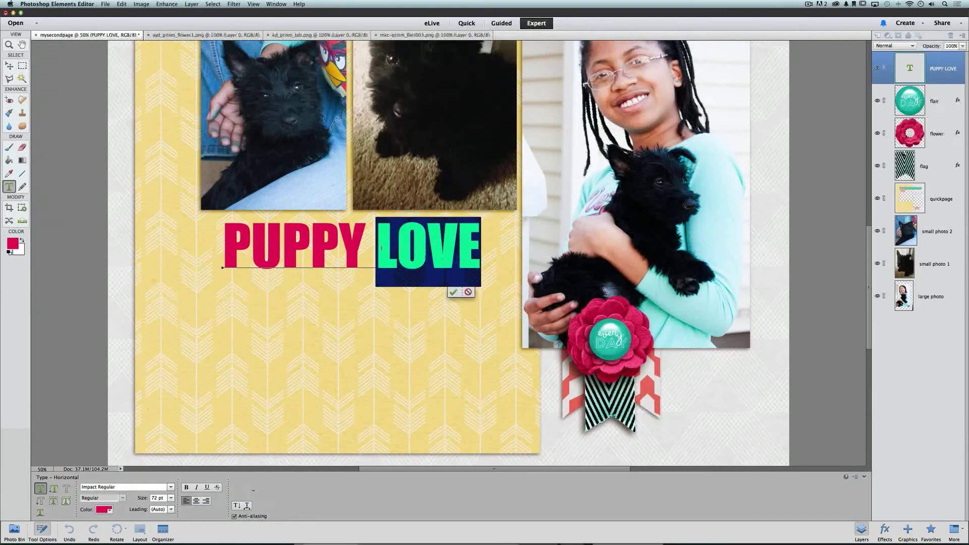
pyautogui.click(366, 248)
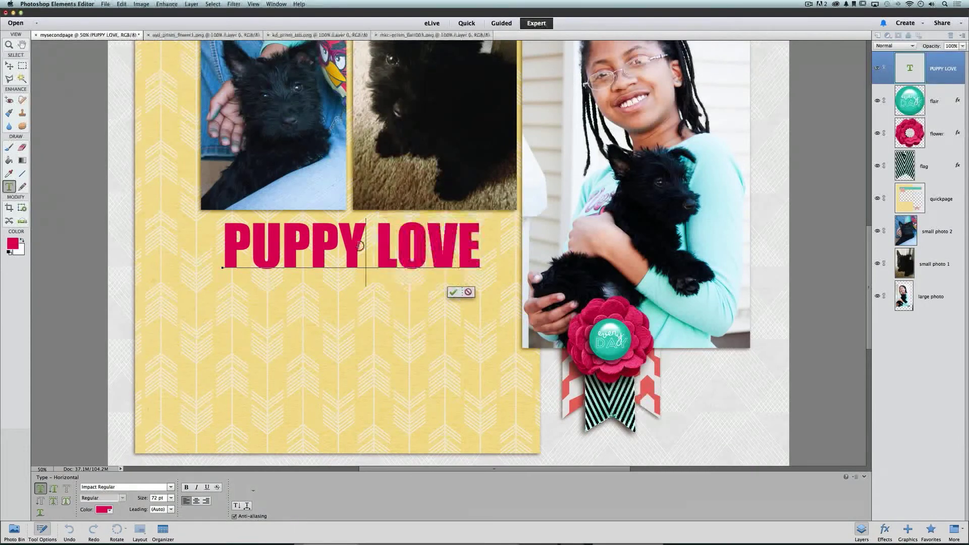
pyautogui.moveTo(367, 248); pyautogui.dragTo(221, 247)
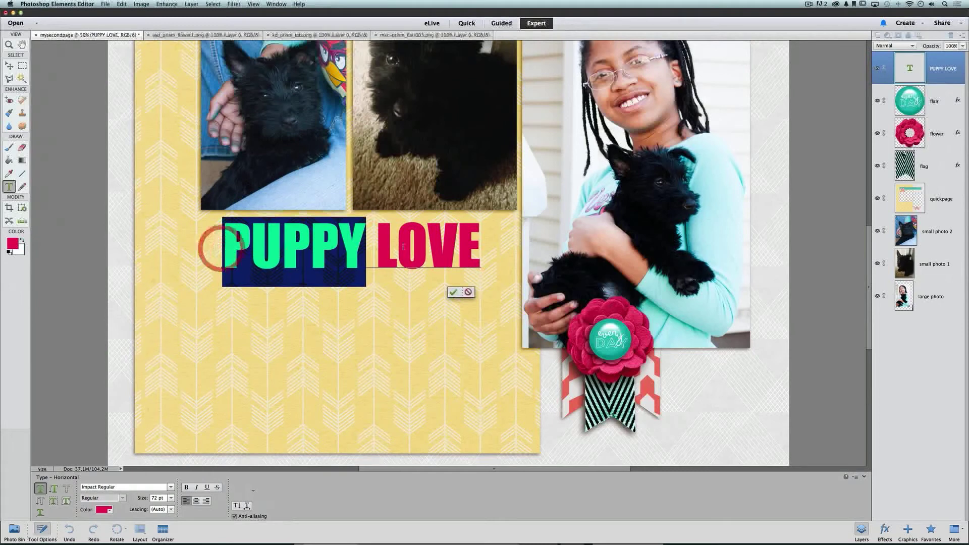
pyautogui.click(376, 247)
pyautogui.moveTo(376, 247); pyautogui.dragTo(492, 251)
pyautogui.click(348, 246)
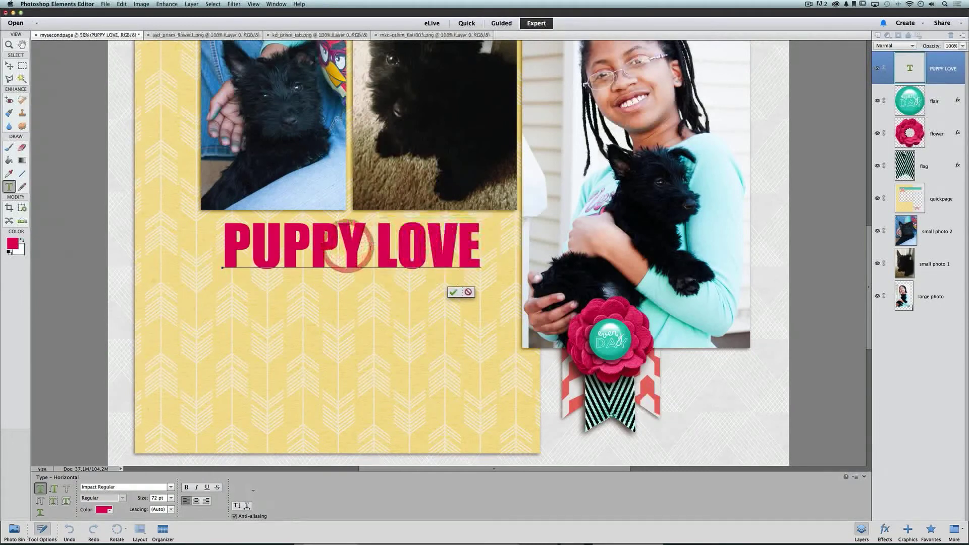
pyautogui.moveTo(366, 248); pyautogui.dragTo(457, 250)
pyautogui.click(376, 249)
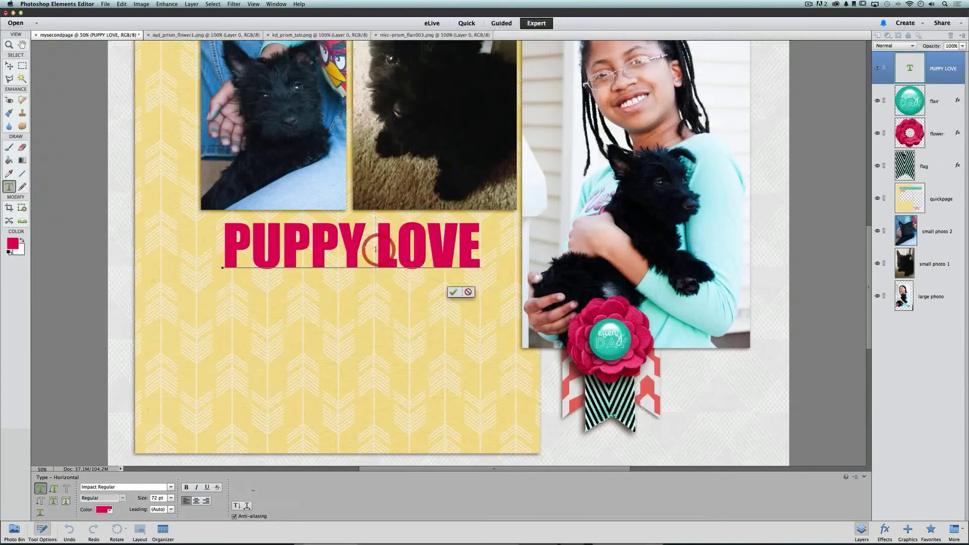
pyautogui.tripleClick(376, 249)
pyautogui.click(375, 251)
pyautogui.moveTo(376, 251); pyautogui.dragTo(484, 251)
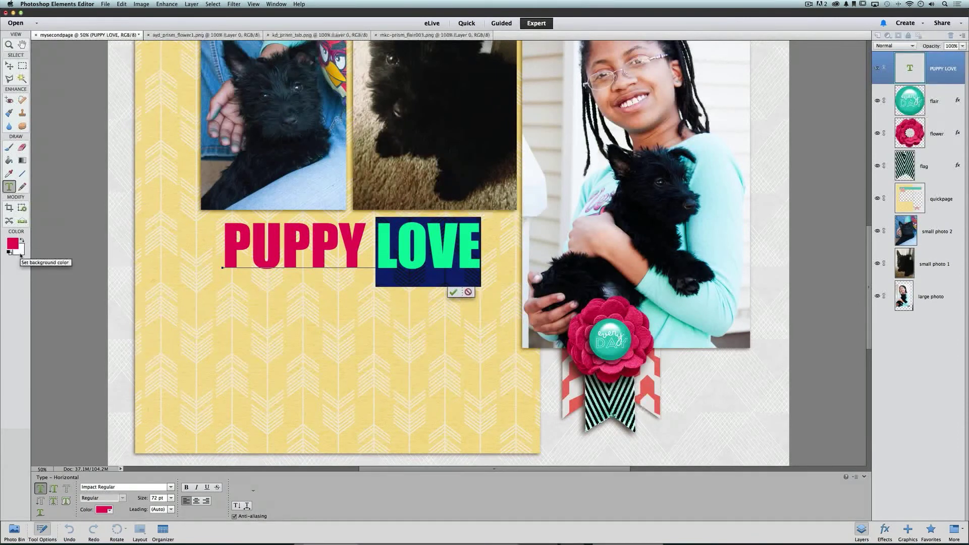
# Step: Reset the colors to default black and white, and pick a teal foreground color with a hue of 186° for LOVE
pyautogui.click(9, 252)
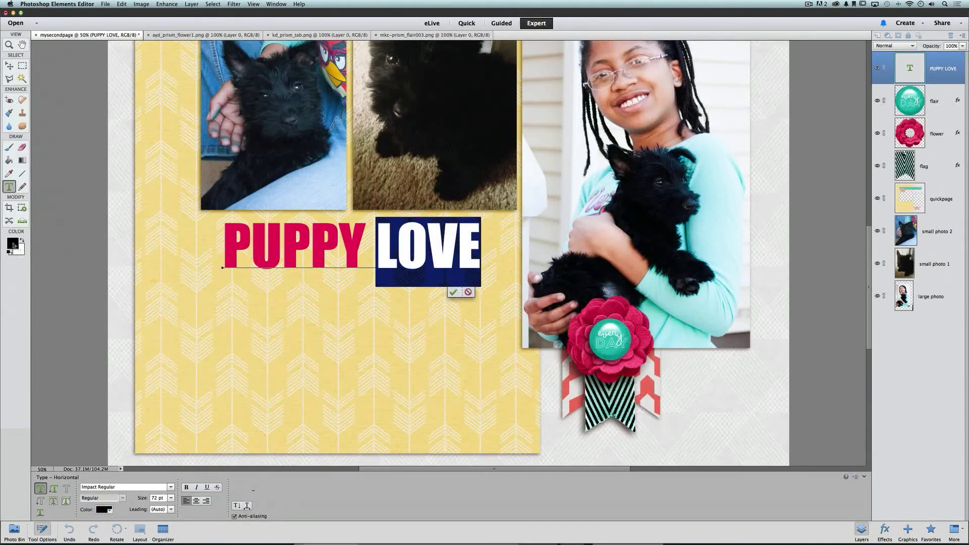
pyautogui.click(13, 245)
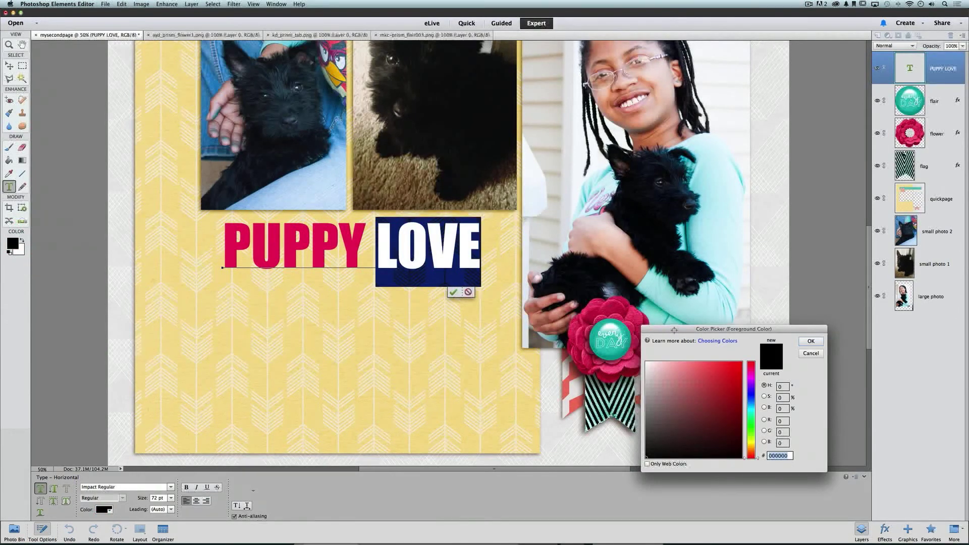
pyautogui.moveTo(674, 330); pyautogui.dragTo(633, 229)
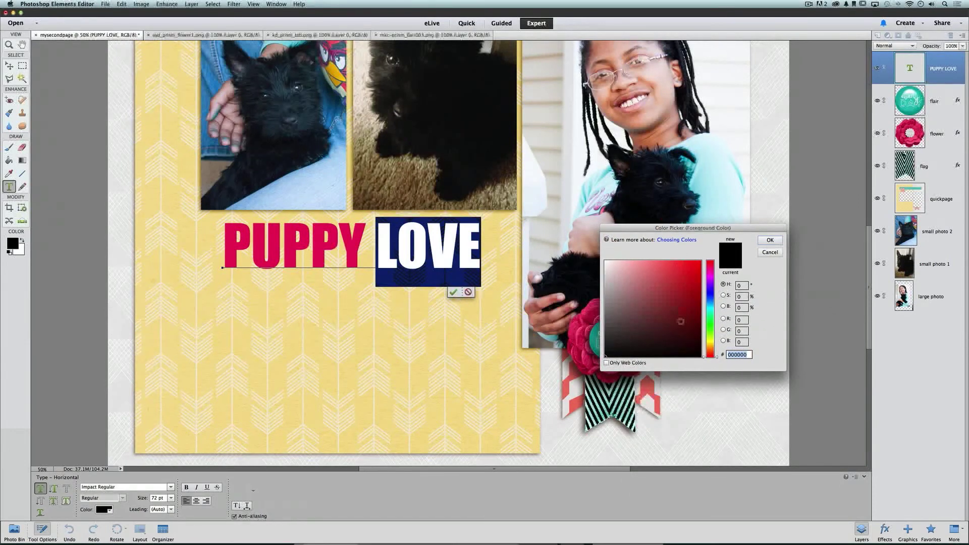
pyautogui.moveTo(667, 319)
pyautogui.mouseDown()
pyautogui.moveTo(662, 294)
pyautogui.moveTo(640, 286)
pyautogui.mouseUp()
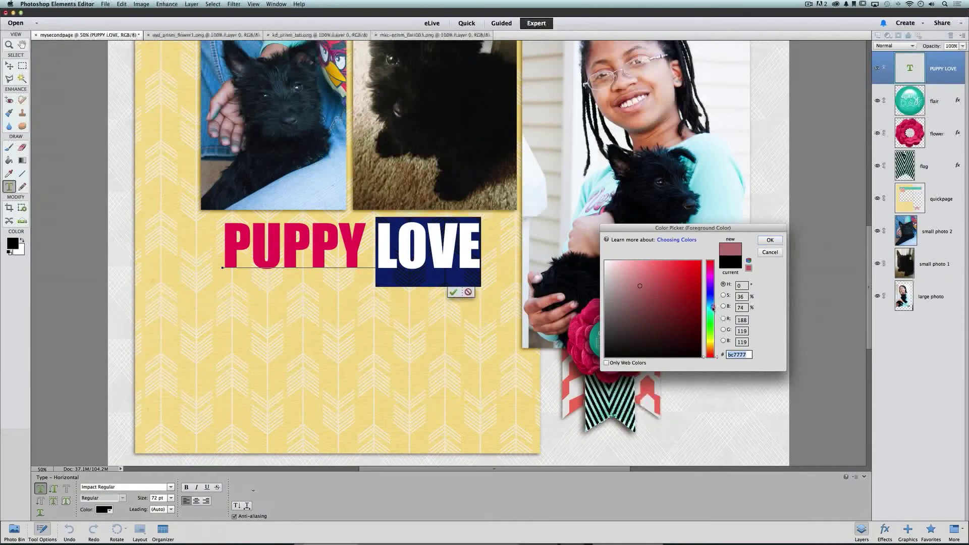
pyautogui.click(710, 307)
pyautogui.click(695, 320)
pyautogui.click(684, 290)
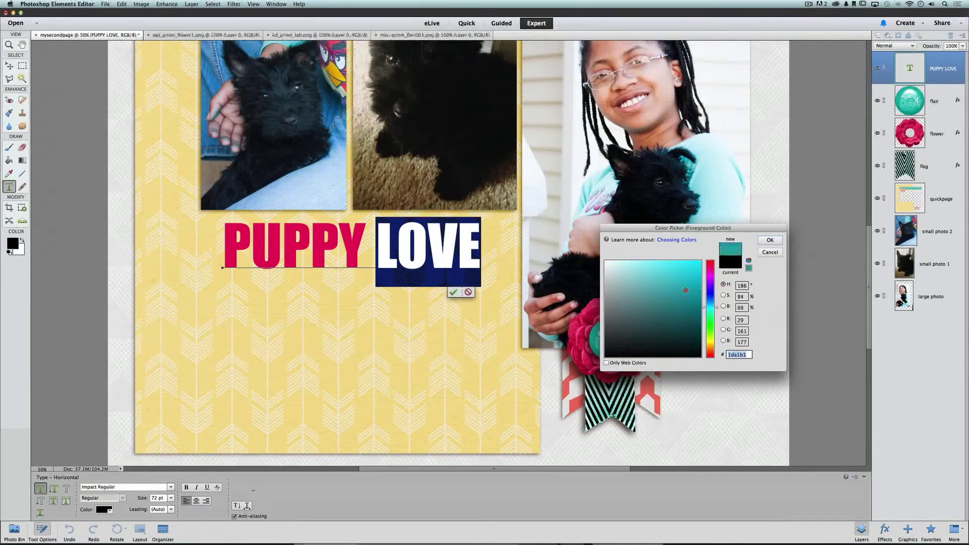
# Step: Try lighter, darker and grayer shades of the teal hue for the word LOVE
pyautogui.click(667, 279)
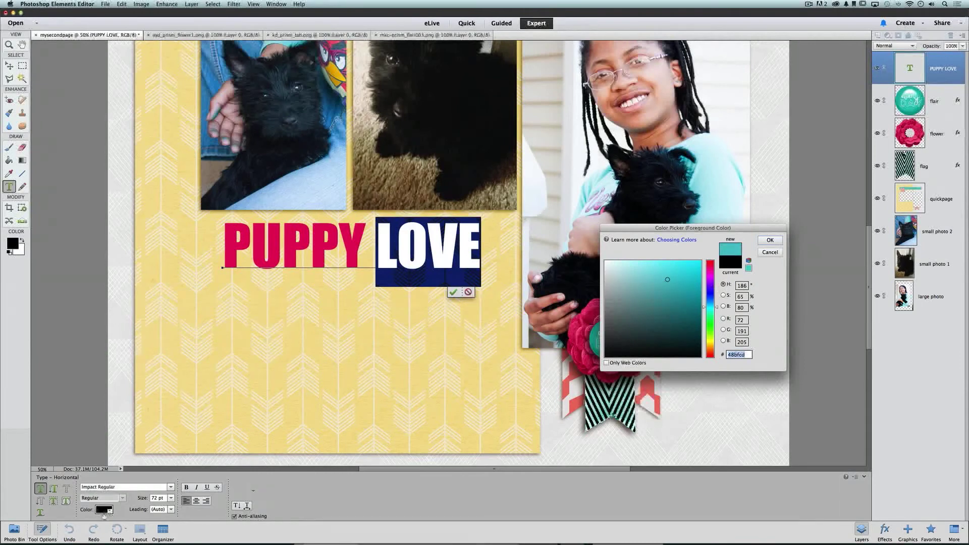
pyautogui.click(642, 267)
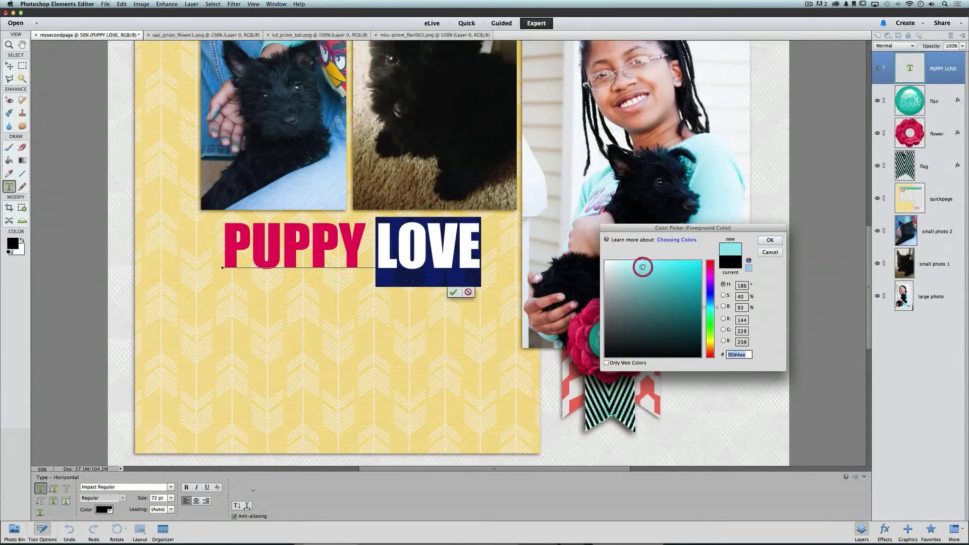
pyautogui.click(694, 290)
pyautogui.click(674, 287)
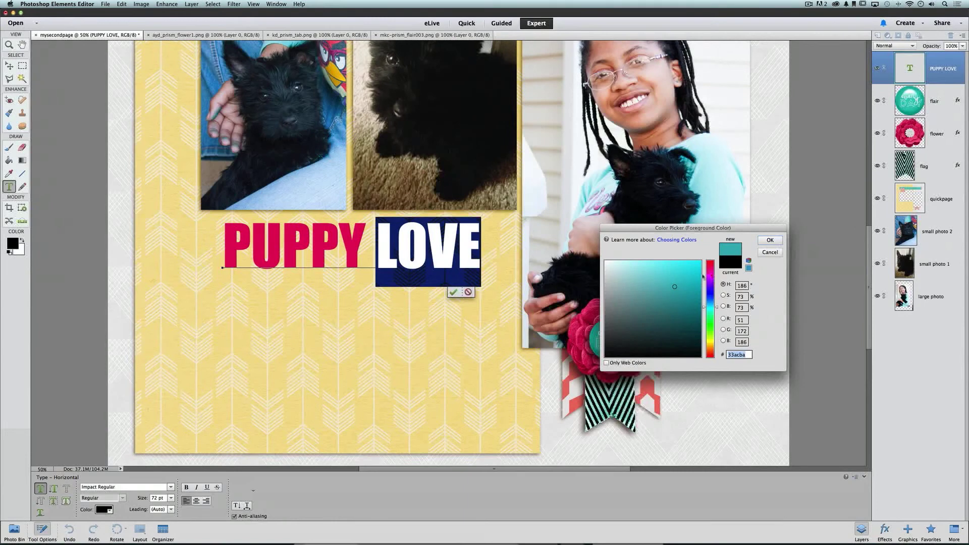
pyautogui.click(614, 276)
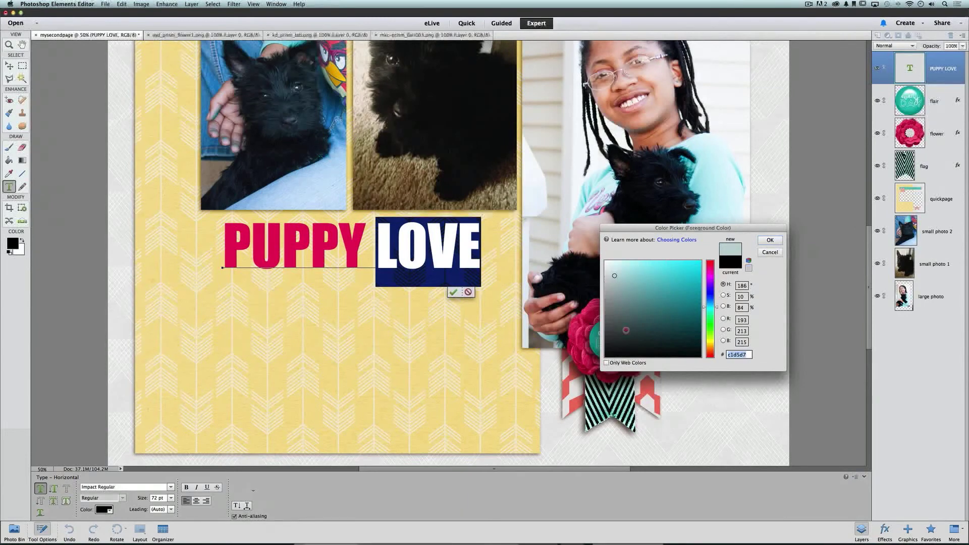
pyautogui.click(626, 330)
pyautogui.click(684, 339)
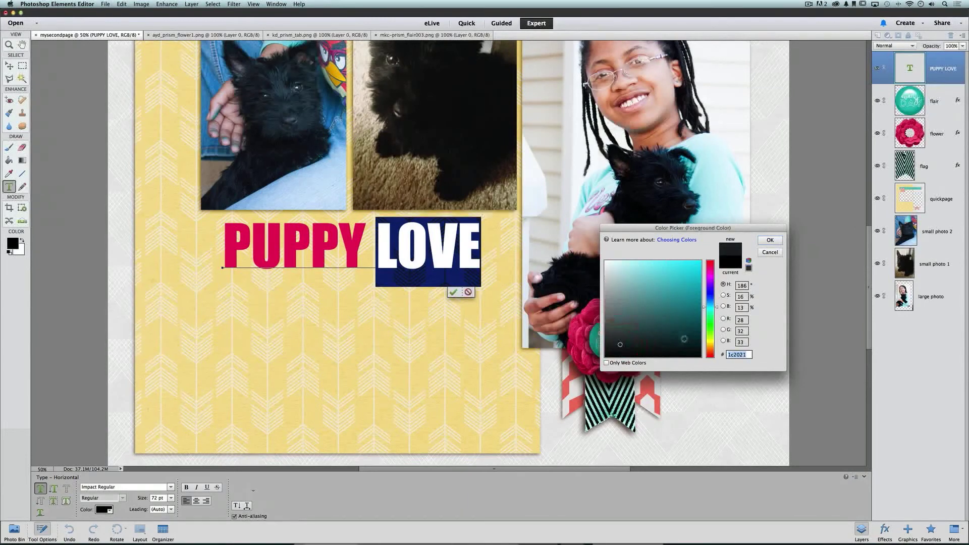
pyautogui.moveTo(643, 319)
pyautogui.mouseDown()
pyautogui.moveTo(616, 318)
pyautogui.moveTo(611, 300)
pyautogui.mouseUp()
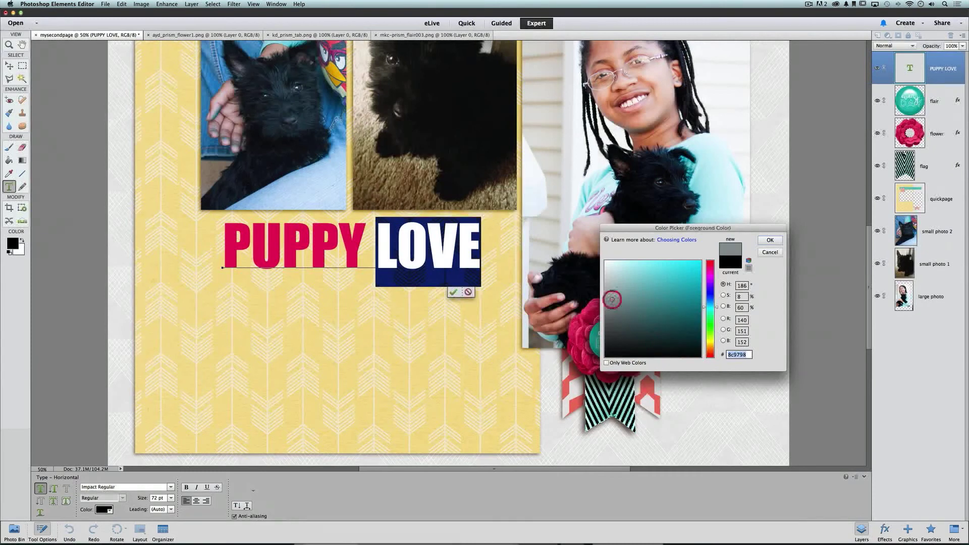
# Step: Color the word LOVE medium blue with a hue of 198° and commit the title text
pyautogui.click(680, 280)
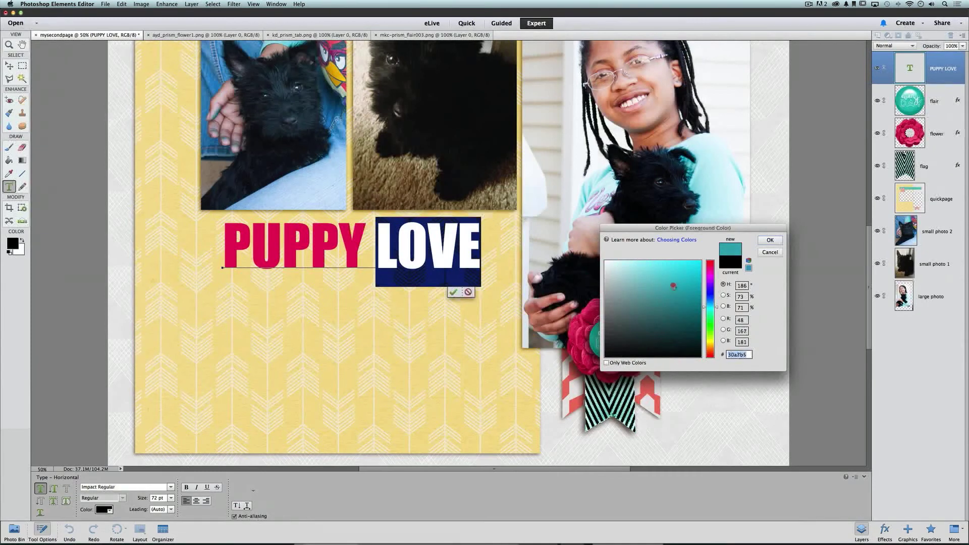
pyautogui.click(673, 282)
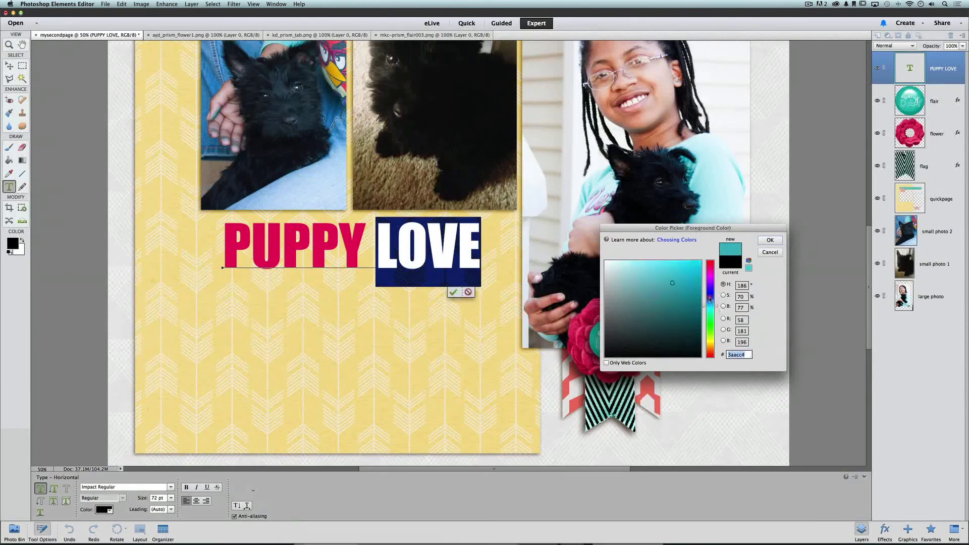
pyautogui.moveTo(710, 308)
pyautogui.mouseDown()
pyautogui.moveTo(710, 275)
pyautogui.moveTo(710, 350)
pyautogui.moveTo(710, 301)
pyautogui.moveTo(711, 310)
pyautogui.mouseUp()
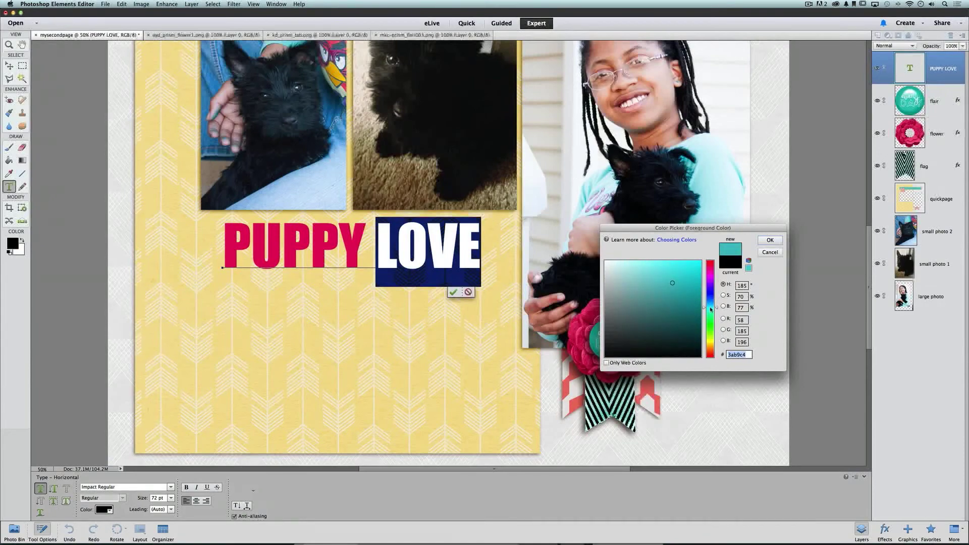
pyautogui.scroll(4, 687, 286)
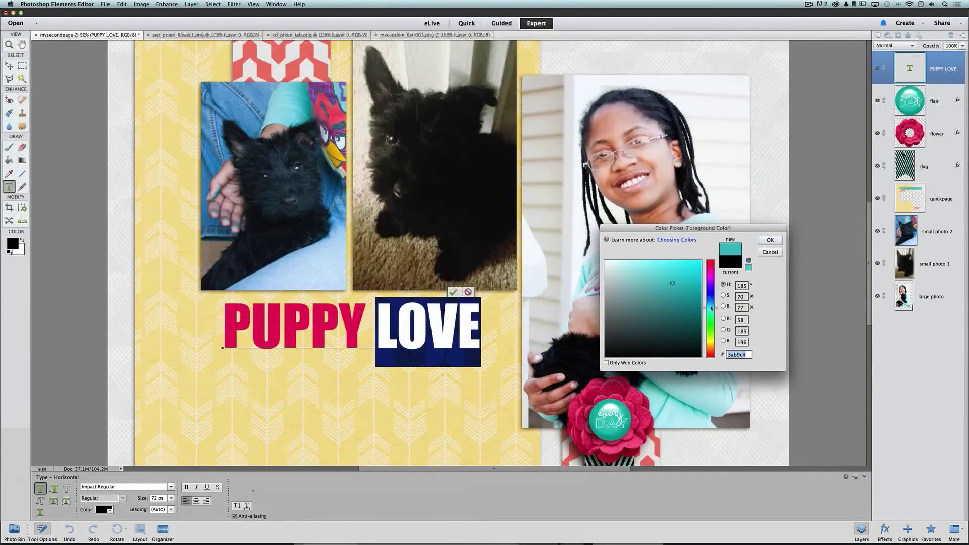
pyautogui.moveTo(711, 308); pyautogui.dragTo(711, 304)
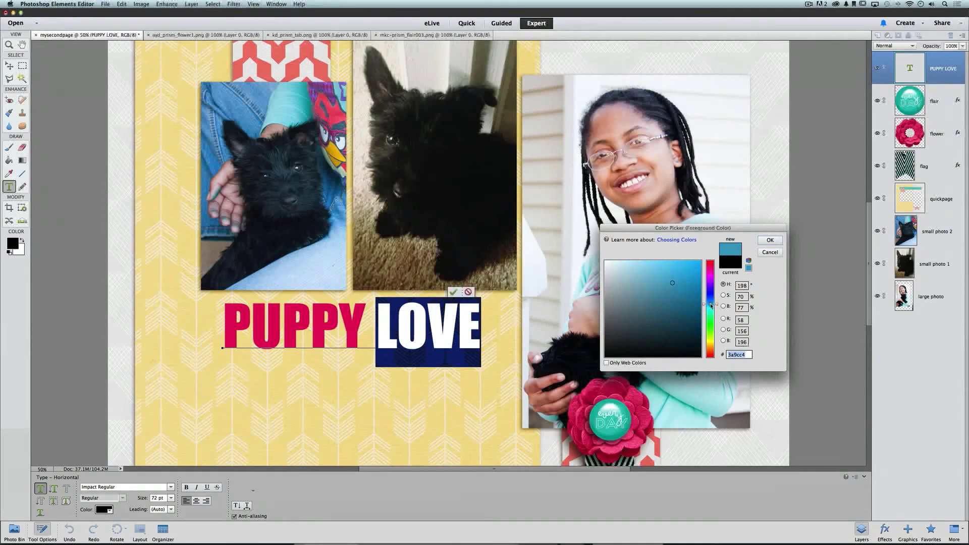
pyautogui.click(673, 279)
pyautogui.click(764, 241)
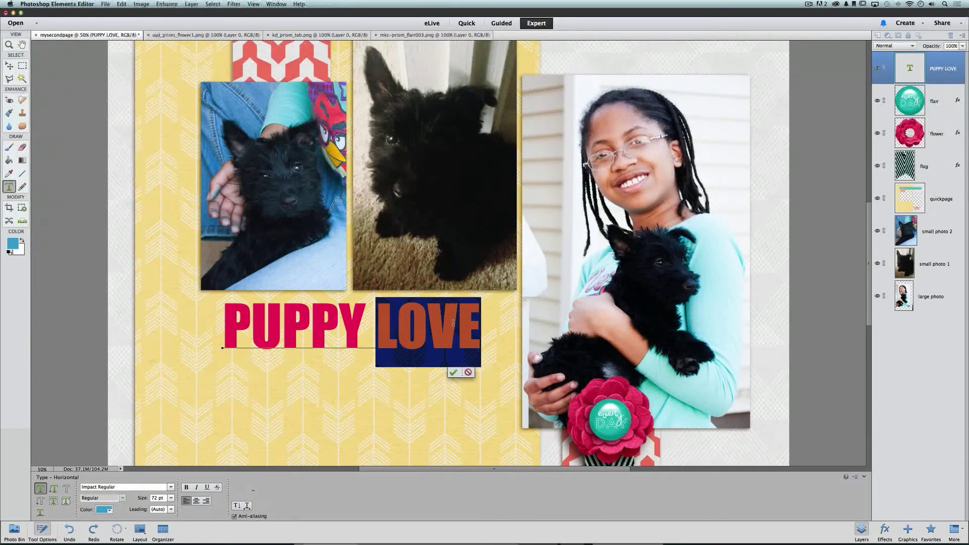
pyautogui.click(453, 373)
pyautogui.press('v')
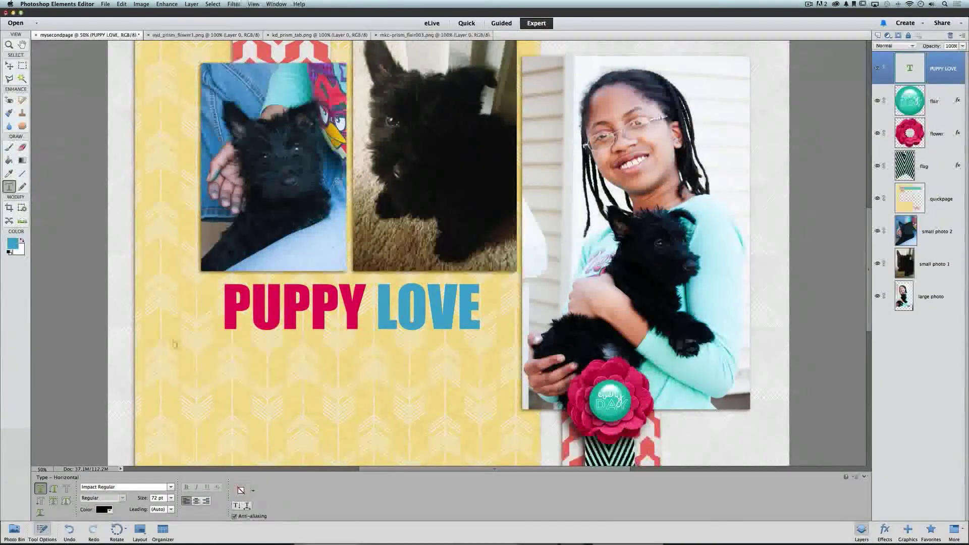
# Step: Draw a wide paragraph text box on the yellow paper beneath the PUPPY LOVE title and set its font to Times New Roman Regular
pyautogui.moveTo(207, 346); pyautogui.dragTo(508, 407)
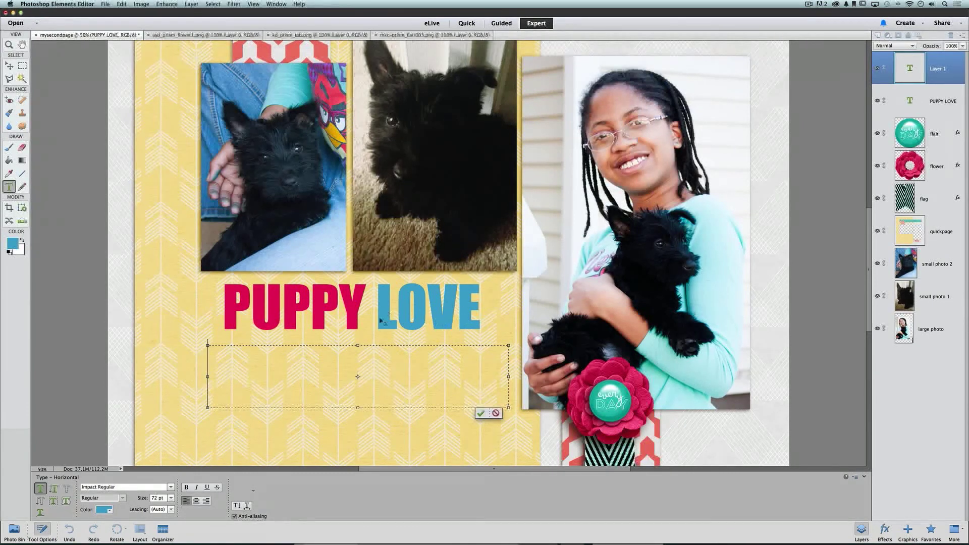
pyautogui.click(171, 487)
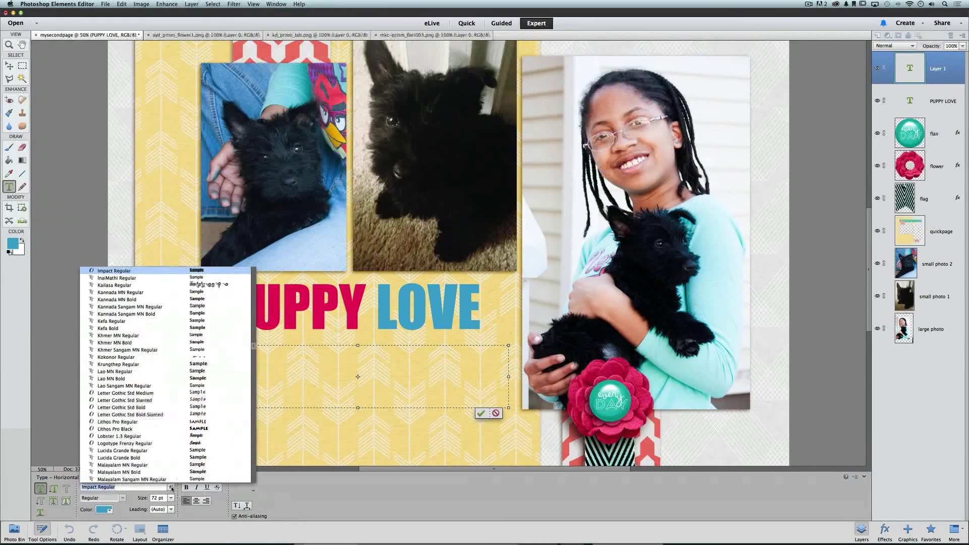
pyautogui.scroll(-10, 183, 457)
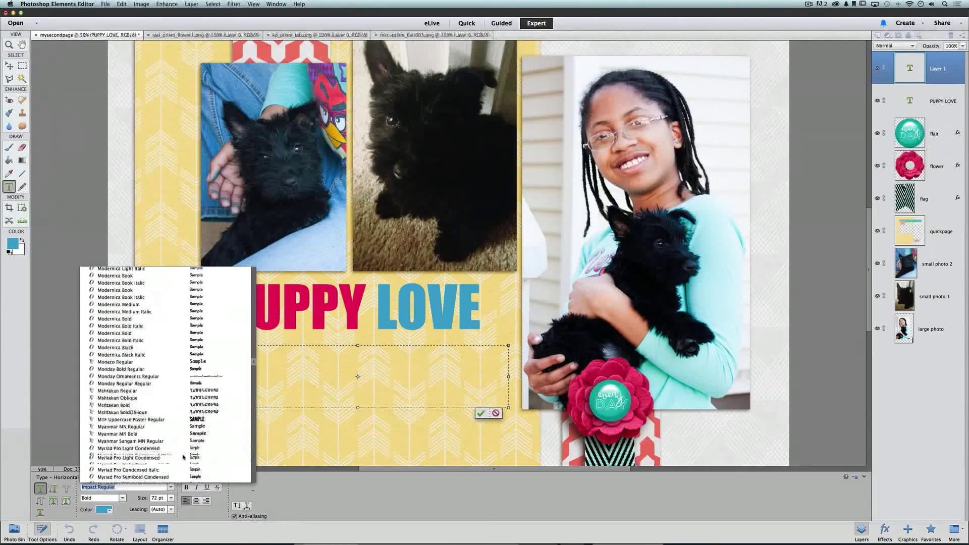
pyautogui.scroll(-20, 183, 457)
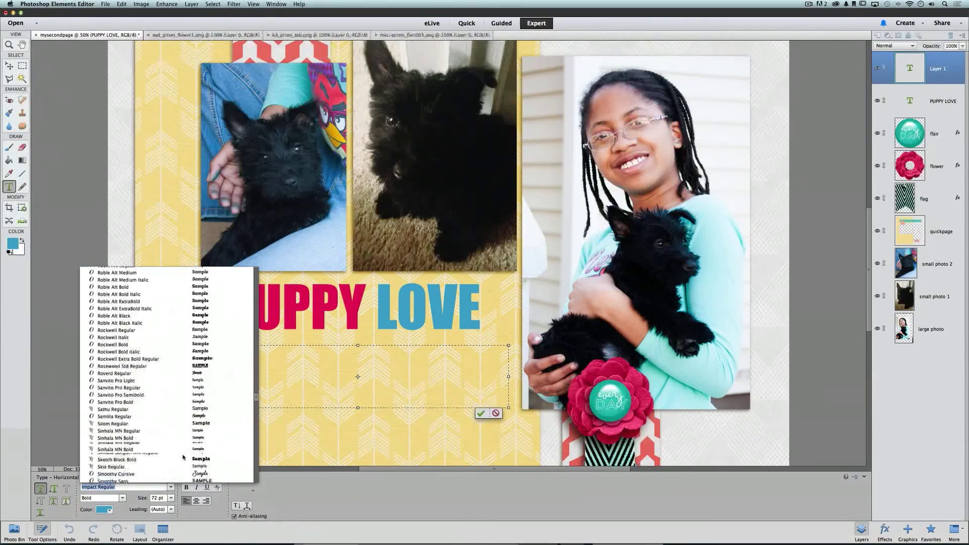
pyautogui.scroll(-5, 183, 457)
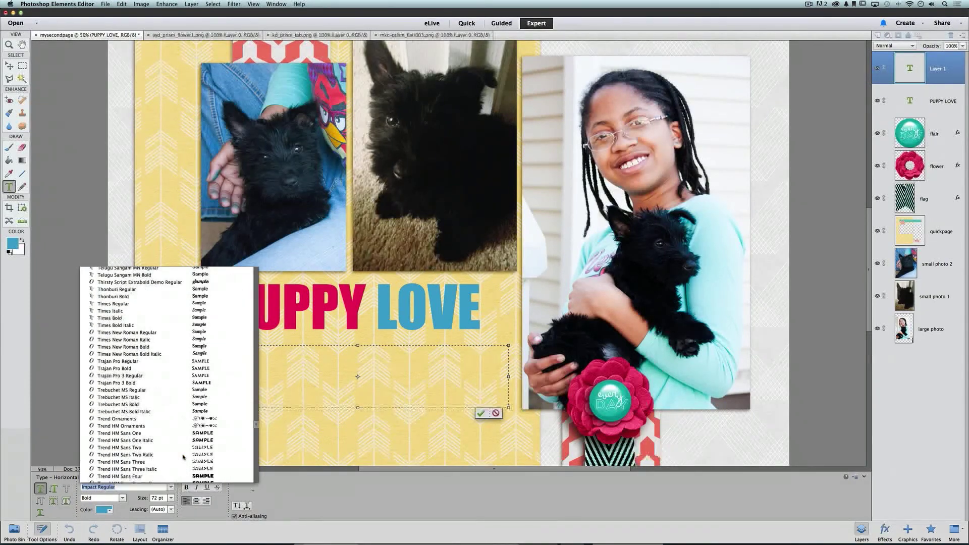
pyautogui.click(172, 333)
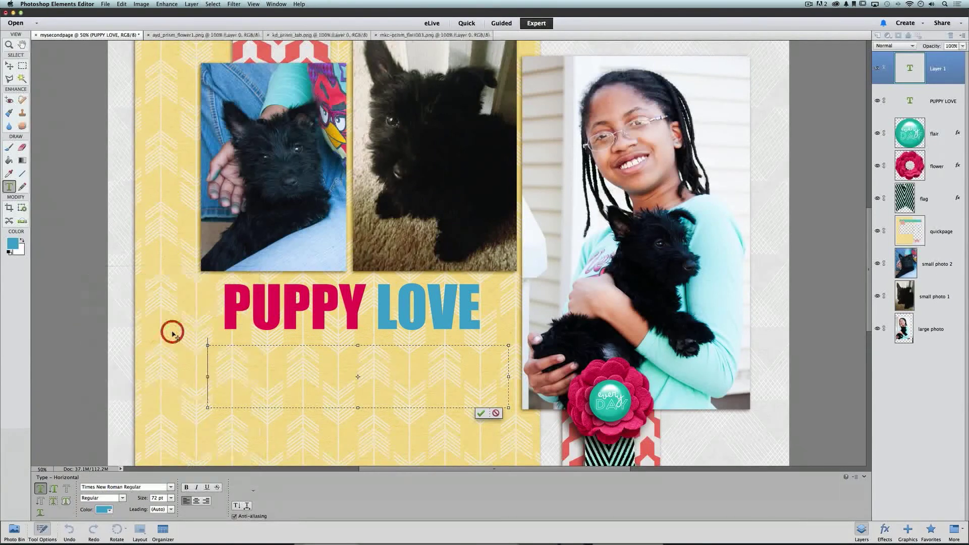
# Step: Set the text color for the new paragraph box to black
pyautogui.click(103, 511)
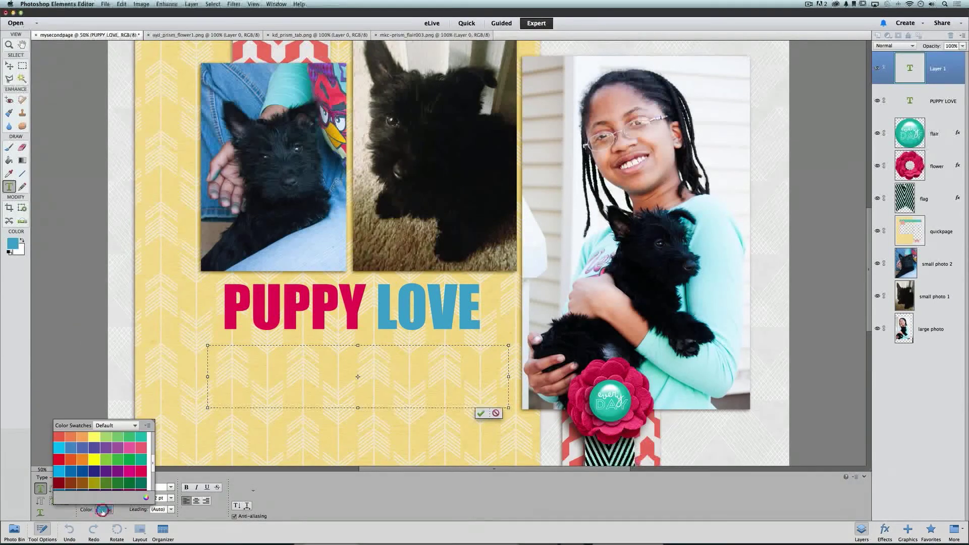
pyautogui.click(140, 472)
pyautogui.click(140, 473)
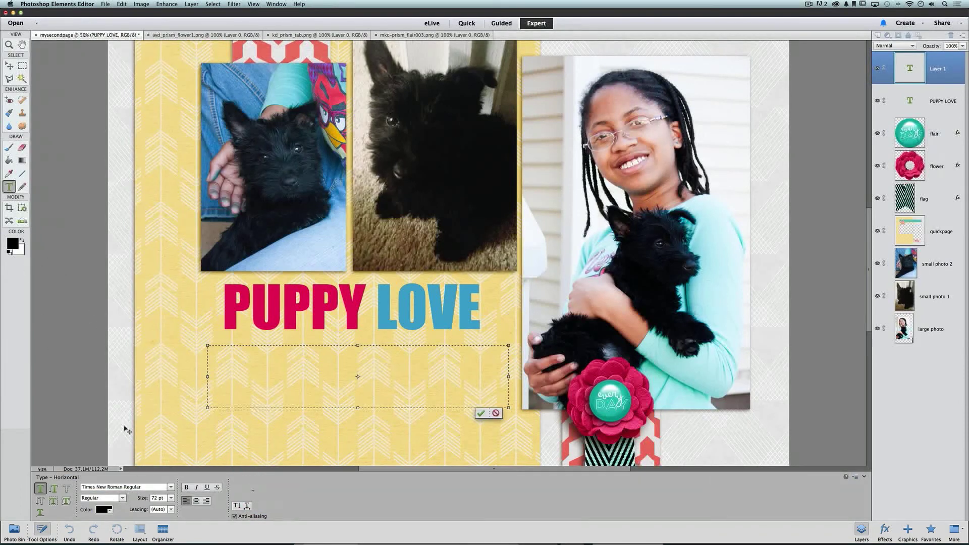
# Step: Set the size to 12 pt, enter the journaling paragraph beginning "This little lady loves her new puppy!" and commit the text
pyautogui.click(171, 498)
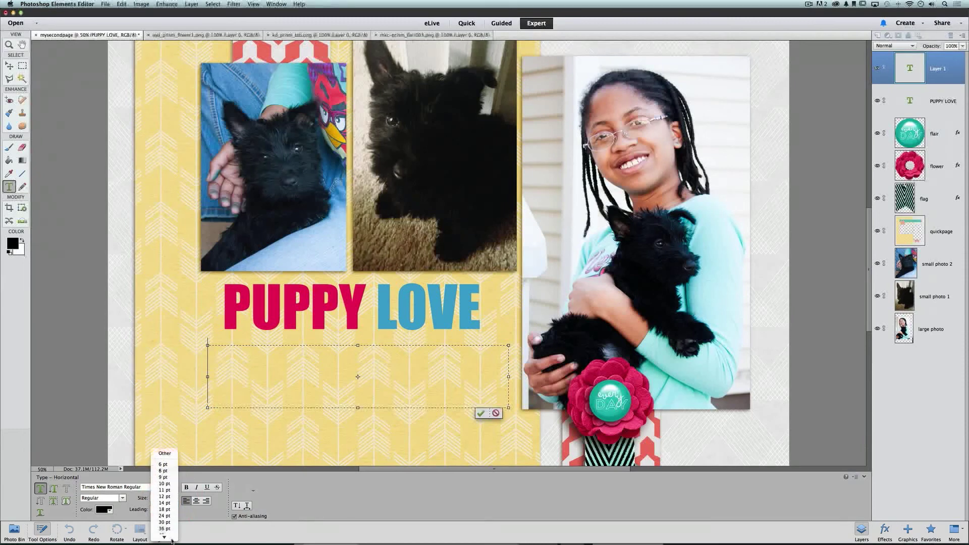
pyautogui.click(164, 496)
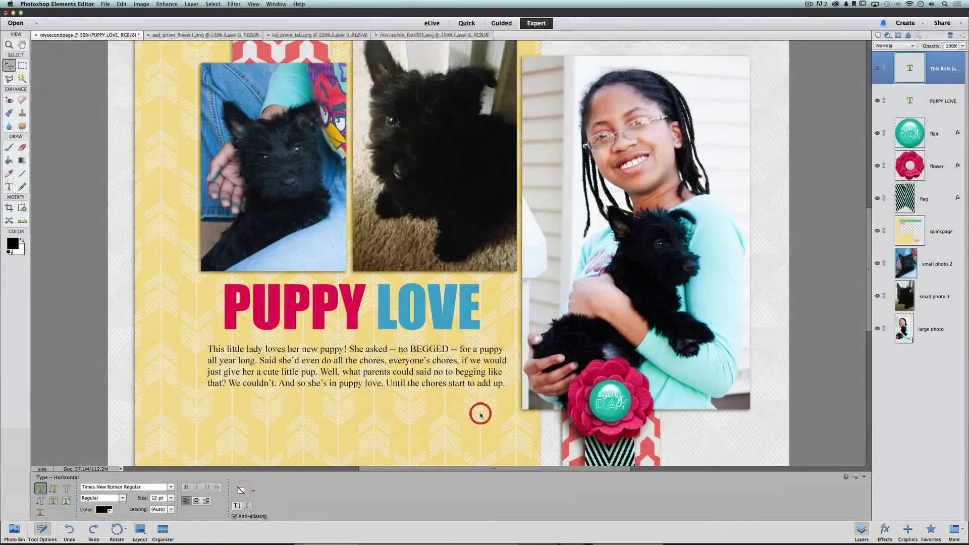
pyautogui.click(481, 413)
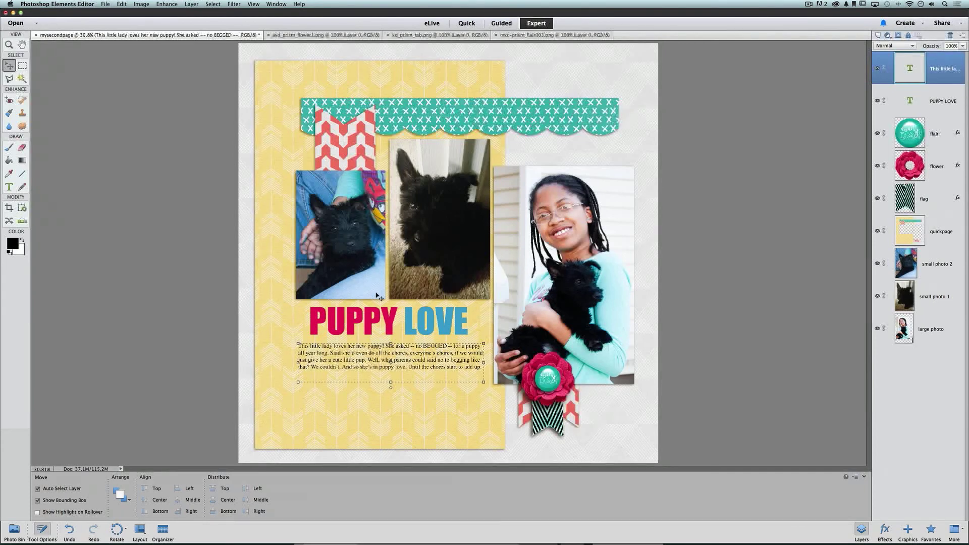
# Step: Save the layered page in Photoshop format as mysecondpage.psd in the kits folder
pyautogui.click(105, 4)
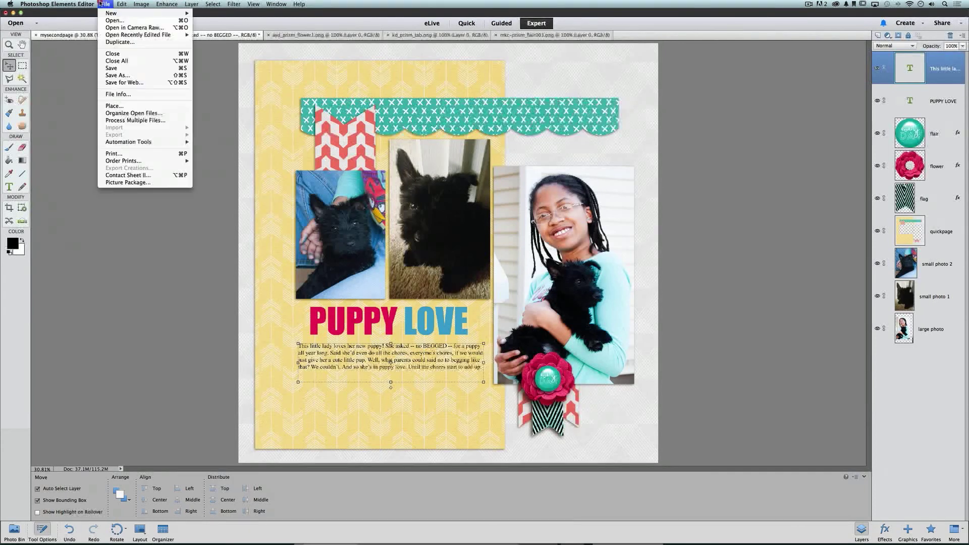
pyautogui.click(135, 68)
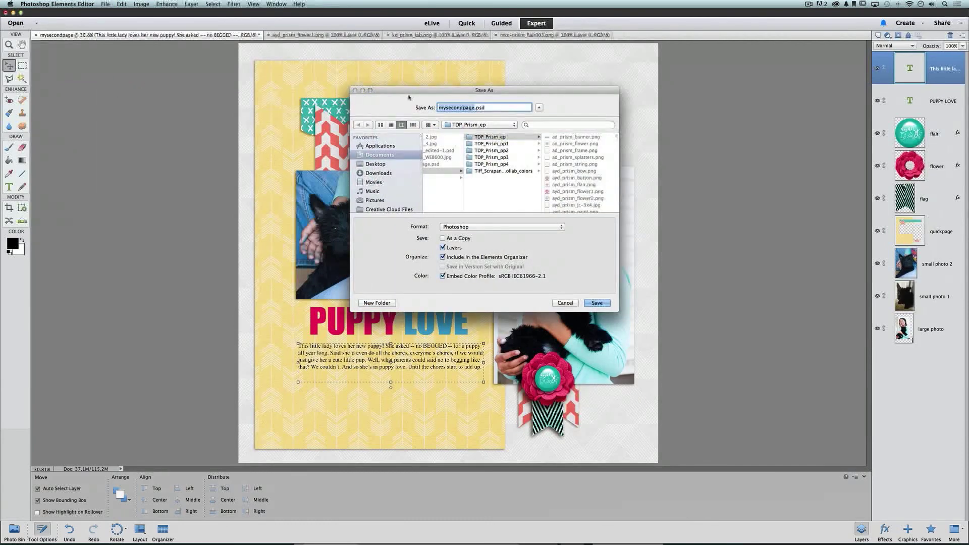
pyautogui.hscroll(-10, 486, 159)
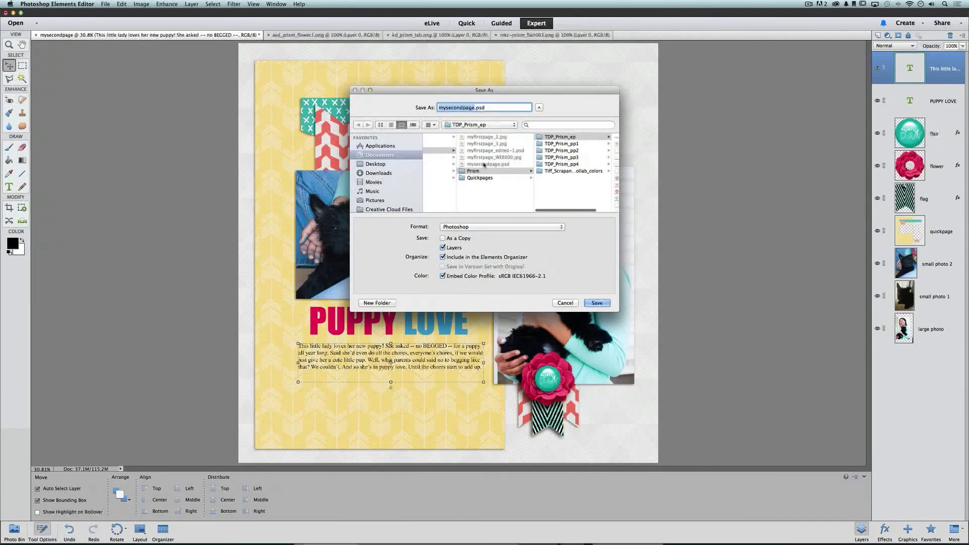
pyautogui.click(481, 151)
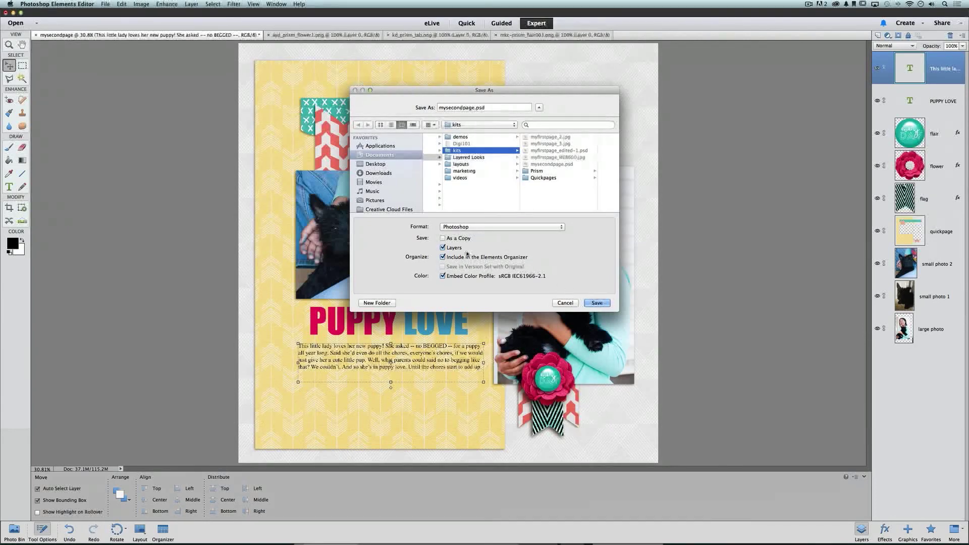
pyautogui.click(597, 304)
pyautogui.write('_2')
pyautogui.click(596, 303)
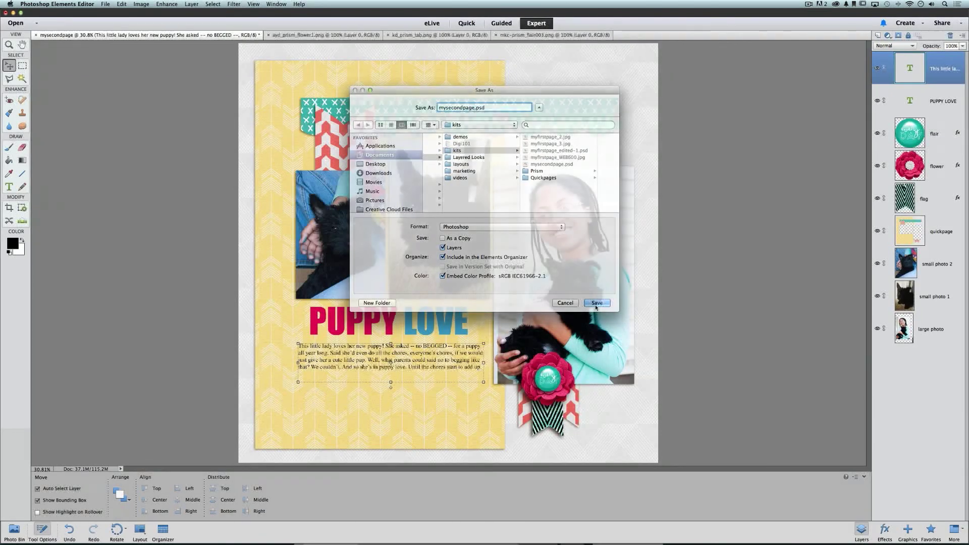